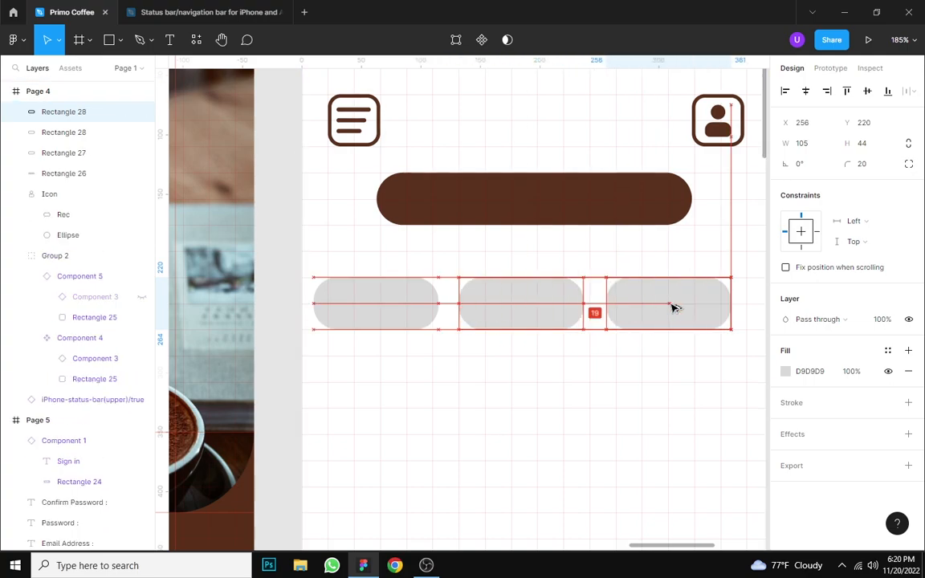
Step: Delete the three grey rounded rectangles beneath the brown bar on Page 4
double_click(664, 300)
key("Escape")
scroll(668, 394, "up", 3)
left_click(641, 275)
key("Delete")
scroll(603, 326, "down", 1)
scroll(636, 347, "down", 3)
scroll(578, 321, "right", 2)
left_click_drag(499, 295, 629, 298)
key("Delete")
left_click_drag(576, 325, 283, 264)
key("Delete")
Step: Copy the search icon from the Line - Dark icon set into Page 4 below the brown bar
scroll(530, 337, "down", 4)
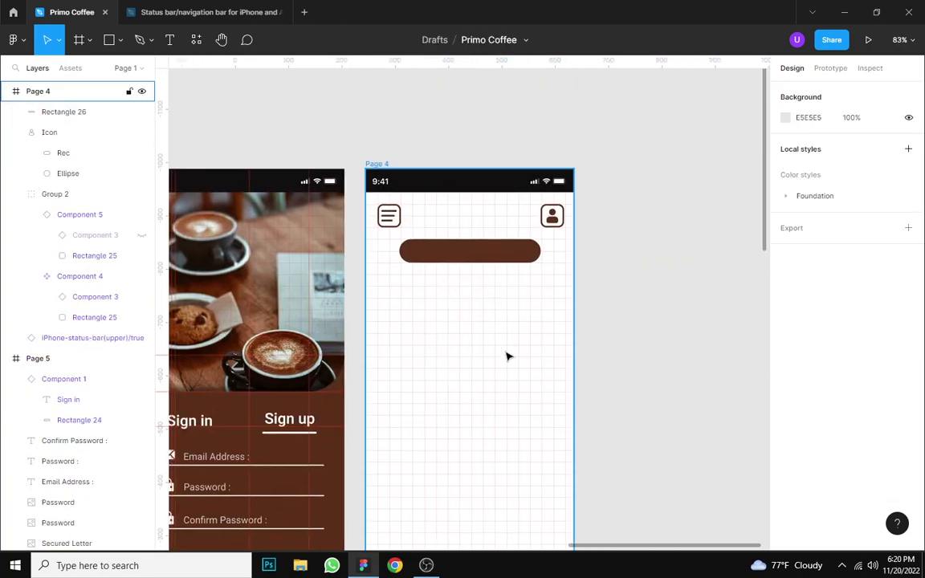
scroll(357, 407, "down", 3)
left_click_drag(358, 407, 584, 419)
left_click(347, 289)
scroll(360, 324, "up", 4)
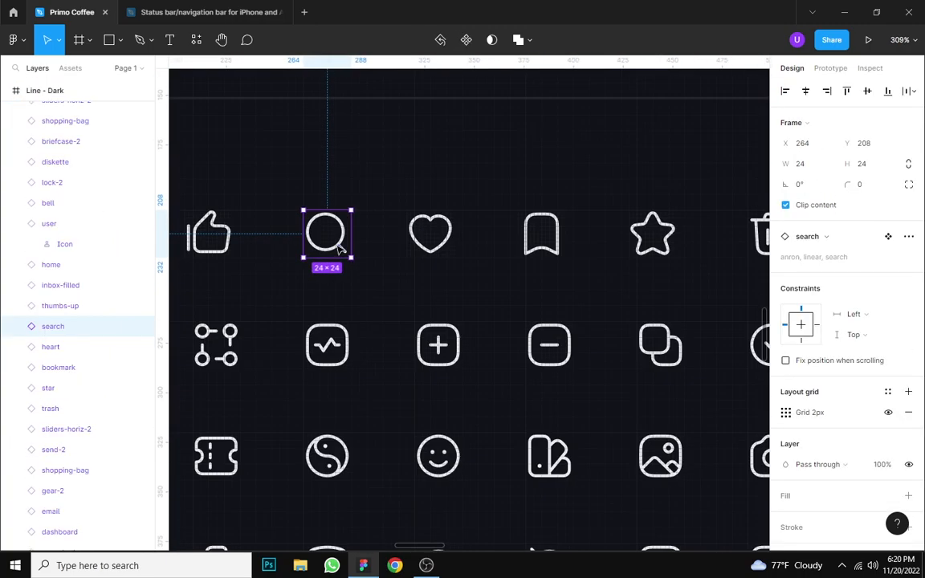
scroll(339, 249, "down", 5)
left_click_drag(723, 201, 376, 413)
scroll(530, 329, "up", 4)
left_click(526, 332)
key("ctrl+v")
scroll(505, 354, "up", 4)
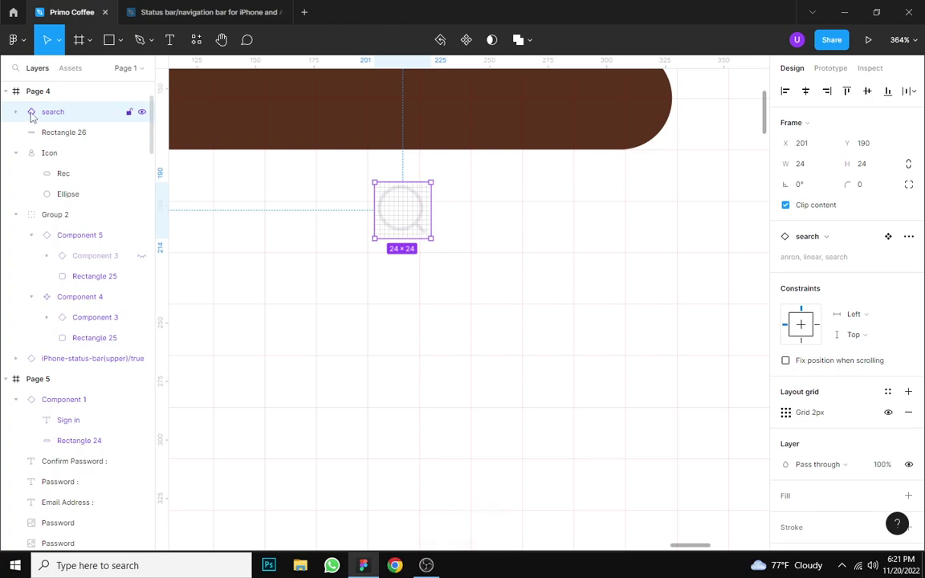
Step: Cut the circle and handle shapes out of the pasted search icon and delete its emptied frame
double_click(31, 113)
right_click(27, 109)
left_click(480, 158)
left_click(687, 368)
scroll(687, 368, "down", 3)
left_click(496, 409)
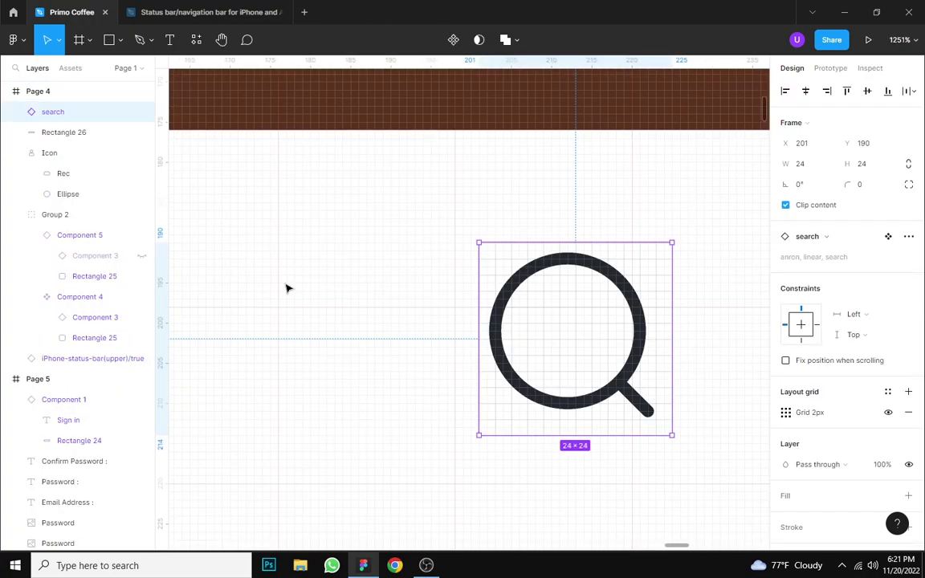
left_click(16, 111)
left_click(31, 133)
left_click(84, 153)
left_click(93, 179, "shift")
key("ctrl+x")
left_click(561, 359)
key("Delete")
Step: Paste the magnifier's circle and handle onto the right end of the brown bar and enlarge them
scroll(448, 357, "down", 5)
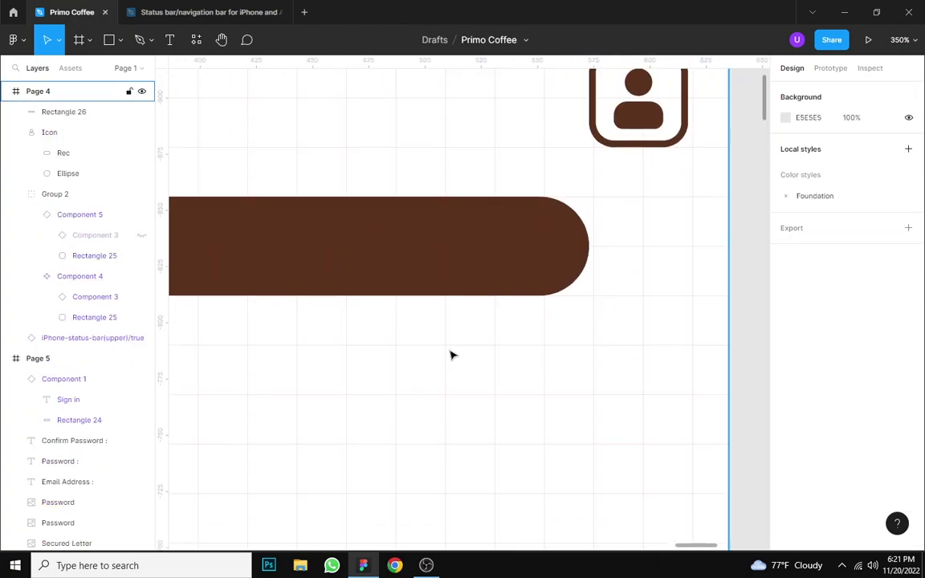
key("ctrl+v")
left_click_drag(372, 357, 516, 276)
left_click(518, 278)
scroll(518, 278, "up", 5)
left_click(517, 252, "shift")
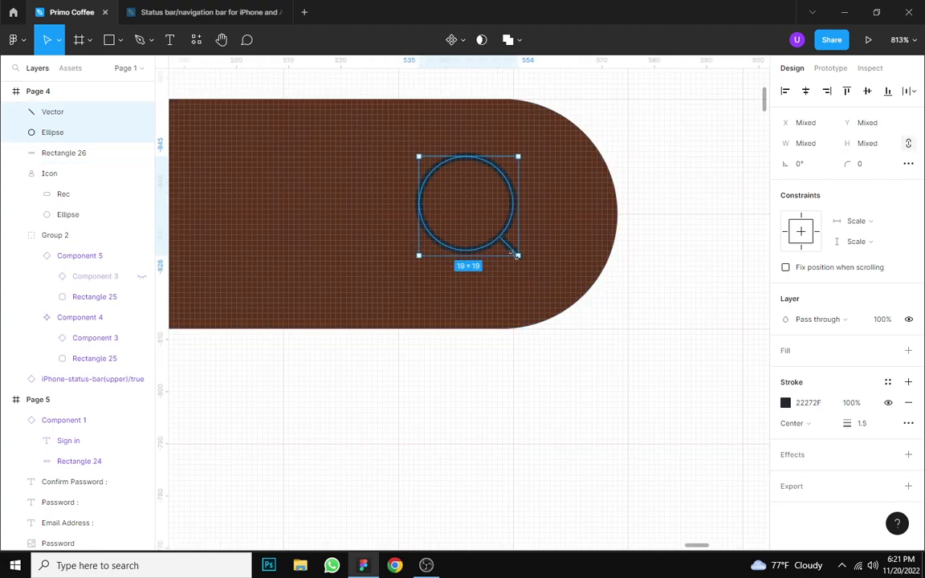
left_click(519, 266)
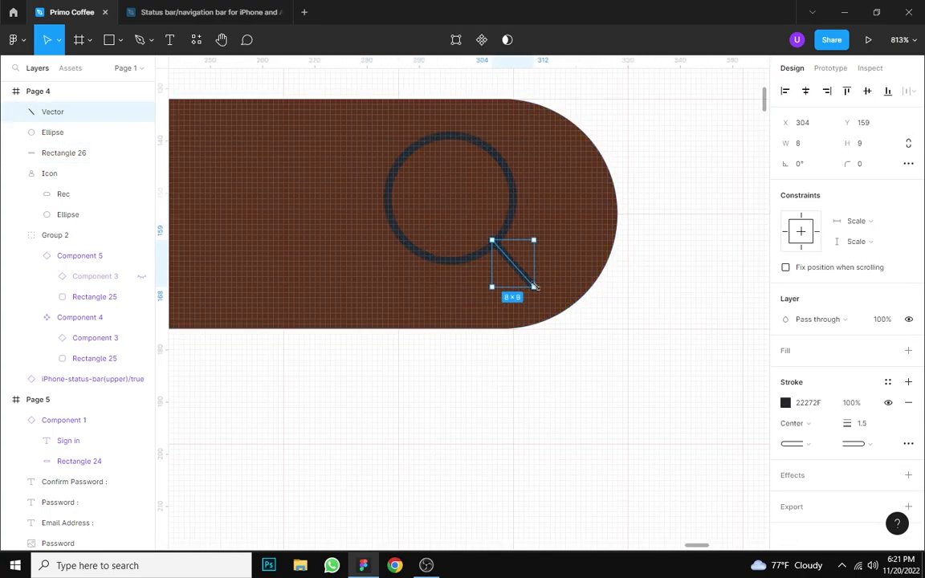
scroll(502, 270, "up", 5)
left_click_drag(525, 241, 541, 258)
scroll(573, 316, "down", 3)
Step: Set the magnifier's stroke thickness to 3 and color the strokes of its circle and handle white (FFFFFF)
left_click(550, 202)
left_click(861, 427)
type("3")
key("Return")
left_click(673, 376)
scroll(631, 384, "down", 8)
scroll(618, 384, "up", 6)
left_click(617, 331)
left_click(617, 332)
left_click(647, 345, "shift")
left_click(785, 455)
left_click(617, 237)
left_click(603, 196)
scroll(680, 384, "up", 3)
Step: Shorten the magnifier's handle and set its stroke thickness to 2
left_click(607, 291)
left_click(646, 344)
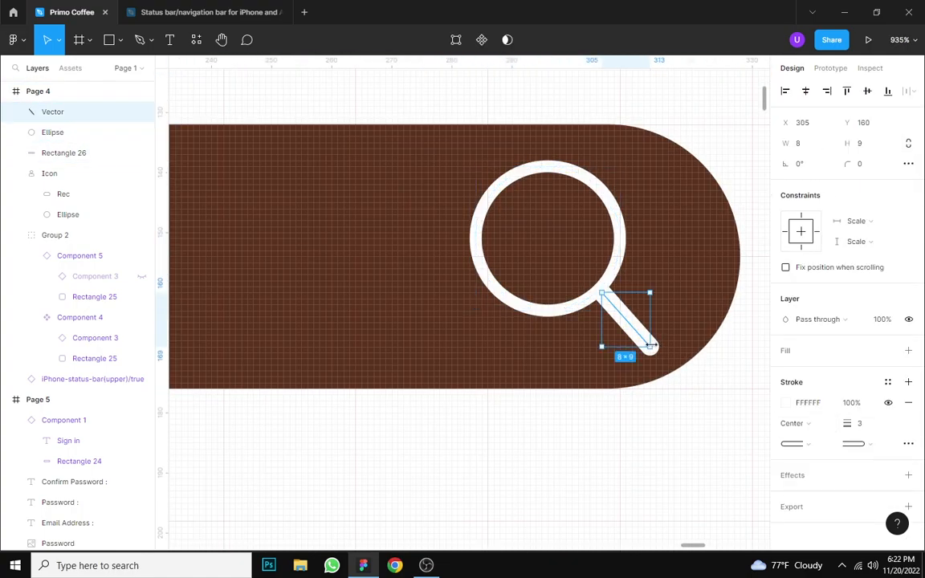
double_click(648, 345)
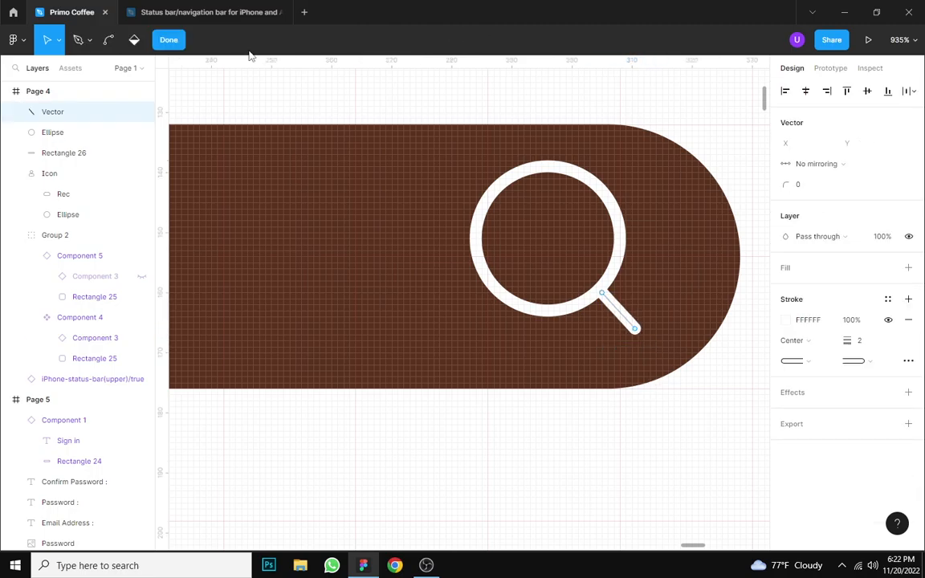
left_click(336, 78)
Step: Turn the magnifier's circle and handle into a single component
scroll(560, 308, "up", 2)
left_click(601, 303)
left_click(640, 319)
left_click(599, 302, "shift")
left_click(453, 40)
scroll(572, 331, "down", 5)
Step: Align the magnifier component to the brown bar's vertical center
left_click_drag(543, 281, 547, 284)
key("ctrl+z")
mouse_move(807, 171)
left_mouse_down()
mouse_move(819, 166)
mouse_move(799, 168)
left_mouse_up()
left_click(603, 313)
left_click(584, 310, "shift")
key("alt+v")
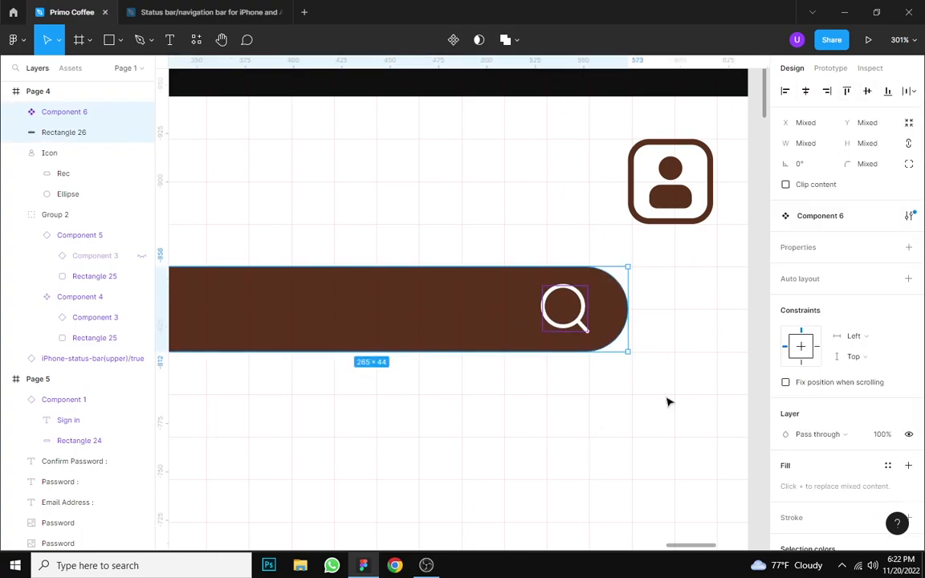
Step: Add the text "Search" to the middle of the brown bar and fill it with white (FFFFFF)
scroll(723, 323, "down", 3)
key("t")
left_click(434, 397)
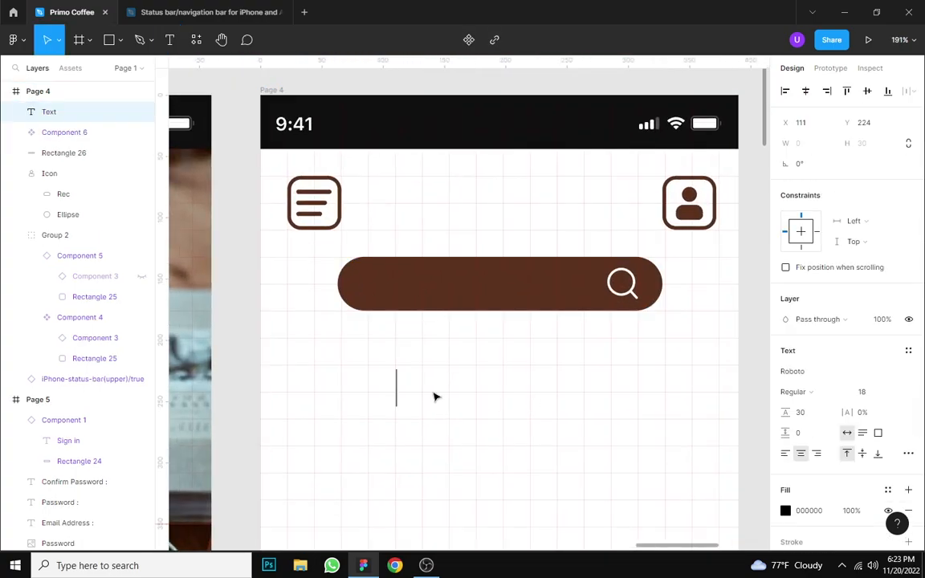
key("Escape")
left_click_drag(434, 391, 518, 286)
left_click(786, 510)
left_click(662, 488)
left_click(556, 365)
scroll(555, 366, "down", 3)
left_click_drag(548, 389, 518, 324)
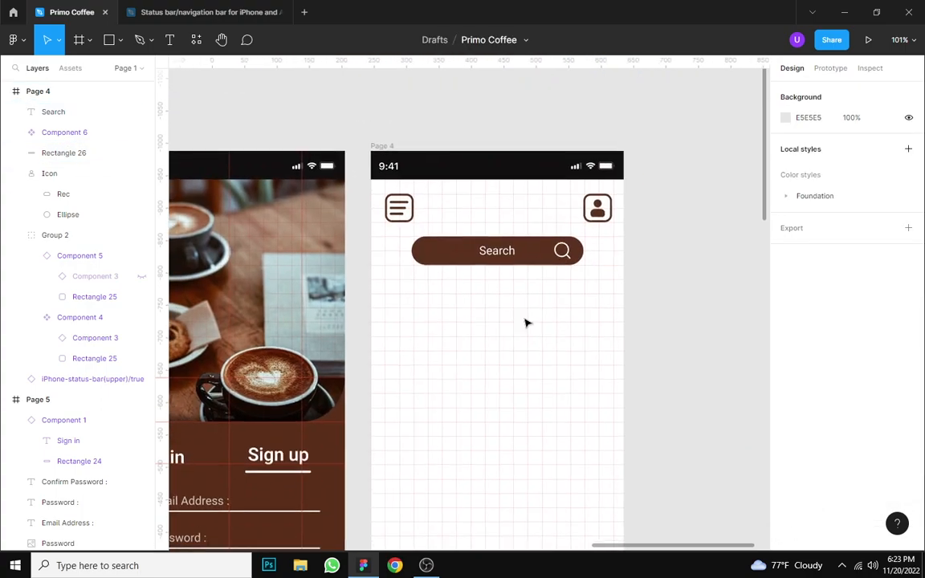
Step: Lower the fill opacity of the Search text in the brown bar
scroll(518, 333, "up", 2)
left_click(482, 211)
left_click(505, 218, "shift")
left_click(505, 229, "shift")
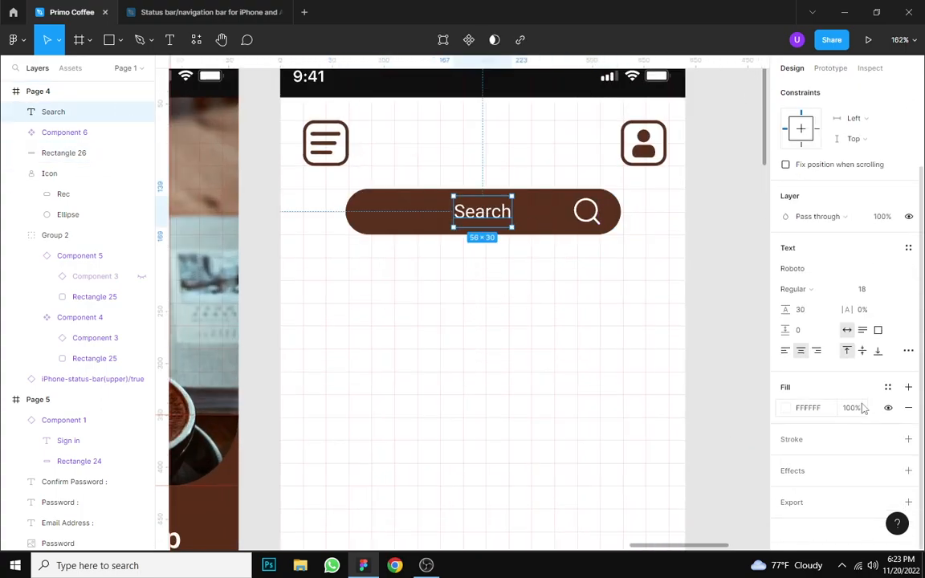
left_click(658, 332)
scroll(641, 249, "down", 3)
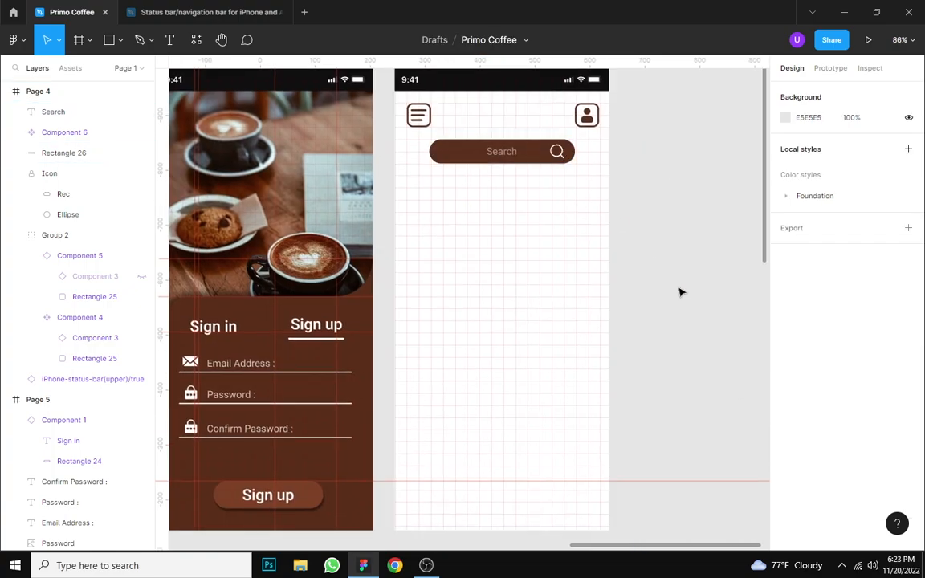
scroll(680, 292, "down", 2)
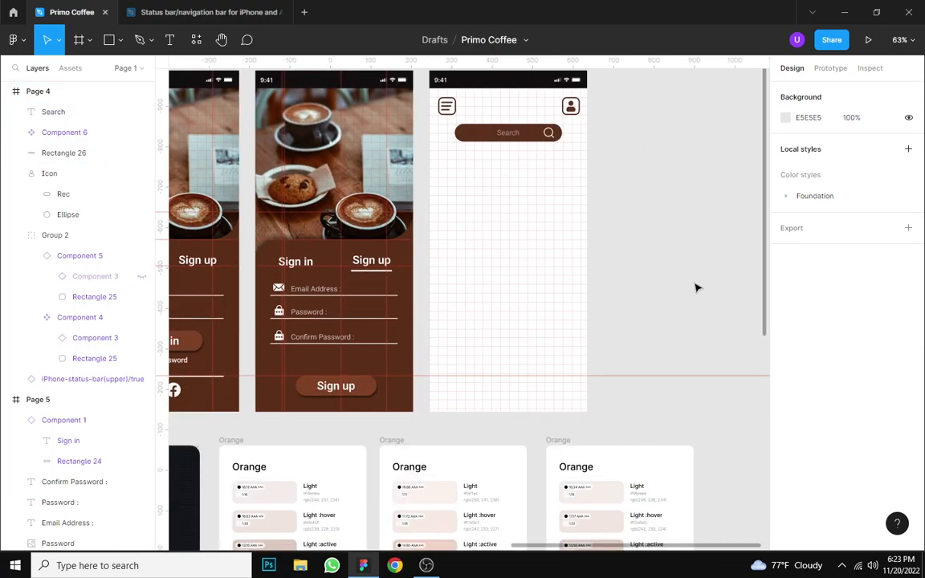
Step: Add the text "Promo" below the search bar near the frame's left margin, at about X 22, Y 264
scroll(452, 221, "up", 2)
left_click(440, 230)
type("Promo")
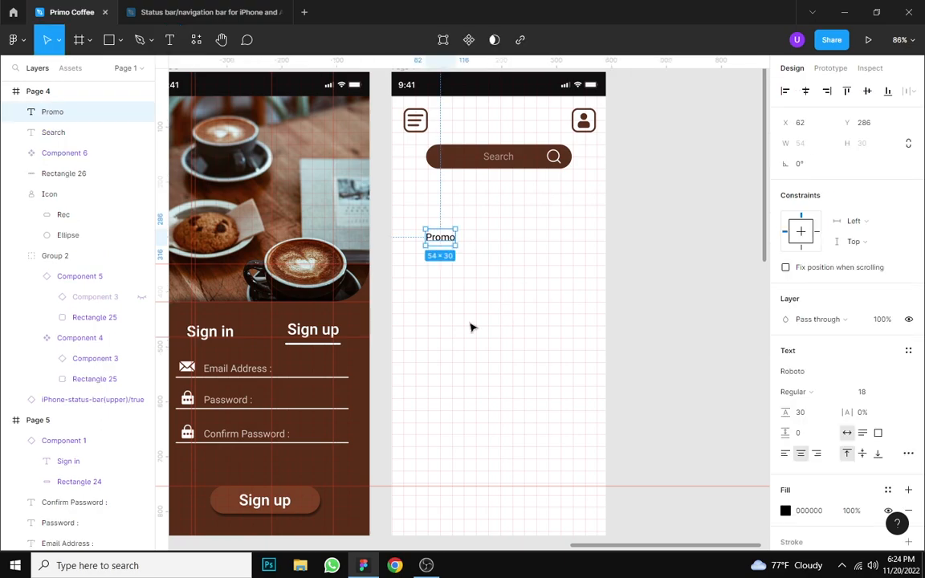
scroll(444, 230, "up", 1)
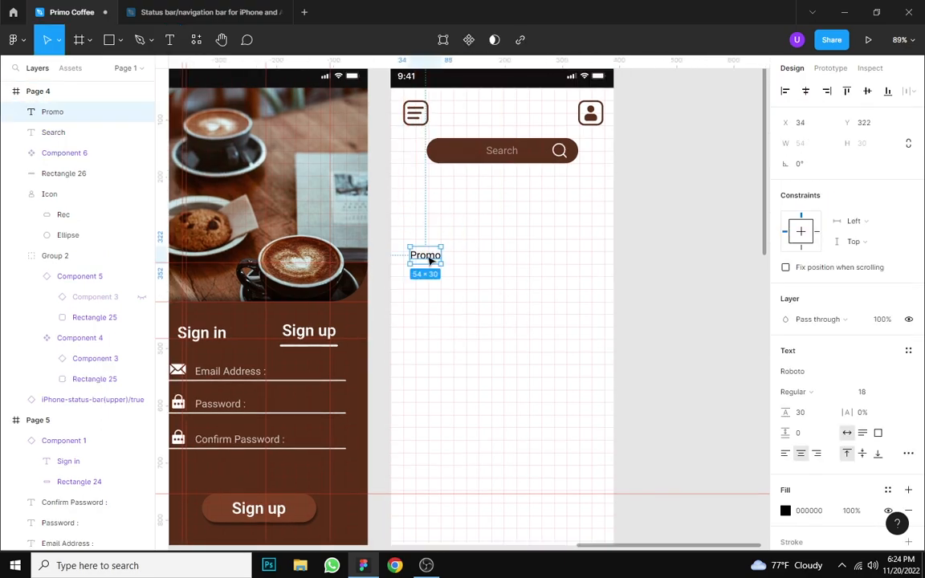
key("Escape")
scroll(417, 266, "up", 3)
Step: Set the Promo text to Medium weight and font size 22
left_click(439, 197)
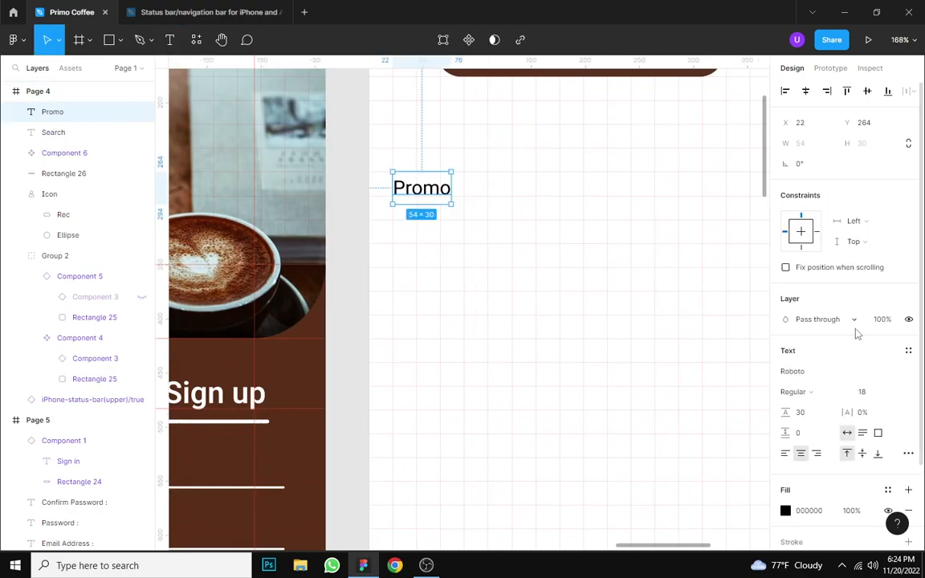
left_click(797, 392)
left_click(797, 411)
left_click(895, 392)
left_click(893, 428)
left_click(540, 265)
scroll(541, 265, "down", 4)
left_click_drag(496, 234, 508, 234)
left_click(878, 397)
type("22")
left_click(582, 326)
Step: Shift the Promo heading to X 21 along the left margin of Page 4
scroll(487, 156, "up", 4)
left_click_drag(519, 305, 498, 304)
left_click(514, 368)
scroll(473, 264, "down", 4)
scroll(488, 261, "up", 3)
Step: Fill the Promo text with the brown 5A321E sampled from the search bar
left_click(450, 225)
left_click(786, 511)
left_click(634, 408)
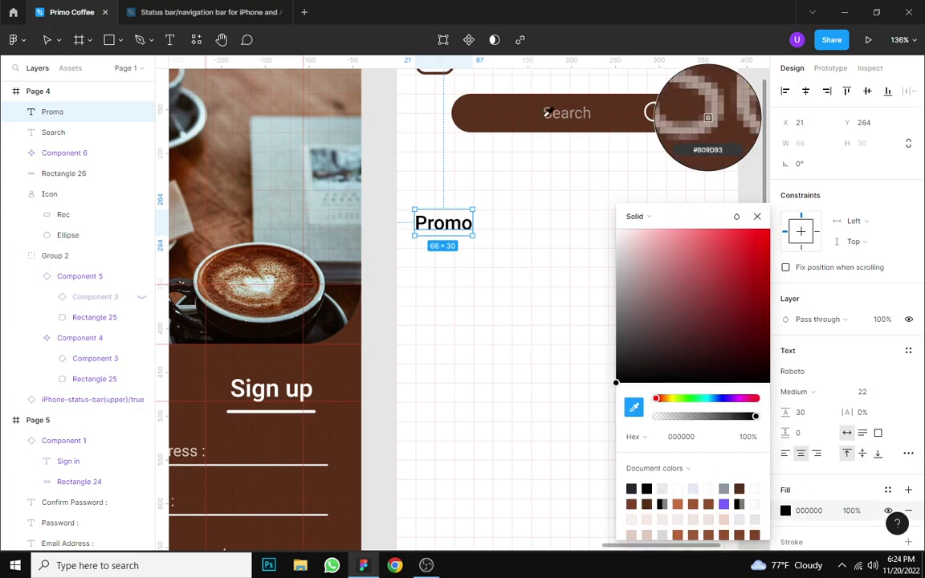
left_click(565, 112)
key("Escape")
scroll(560, 252, "down", 4)
Step: Draw a rectangle about 350 × 132 below the Promo heading and set its corner radius to 10
key("r")
scroll(495, 215, "up", 2)
scroll(374, 208, "up", 1)
left_click_drag(372, 211, 644, 315)
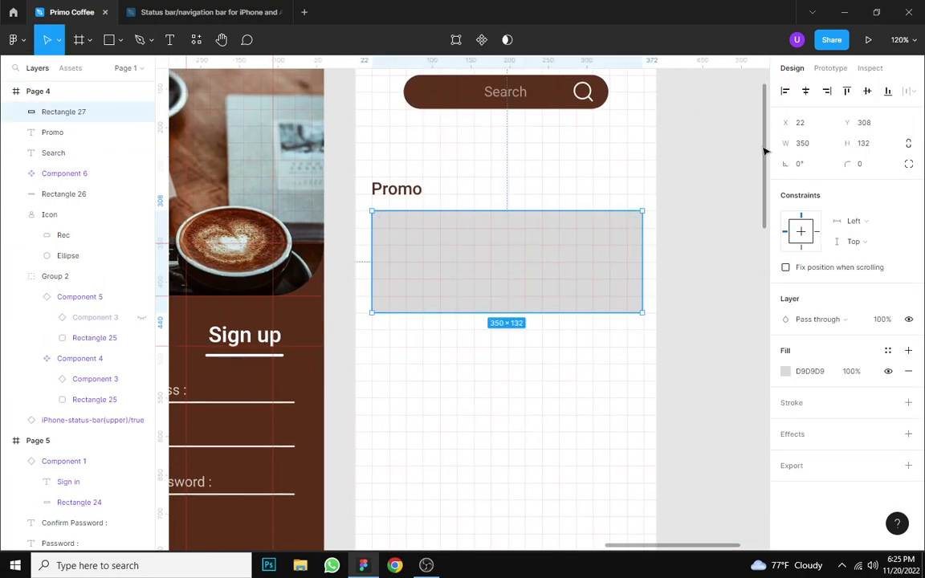
type("10")
key("Return")
left_click(707, 213)
scroll(589, 387, "down", 1)
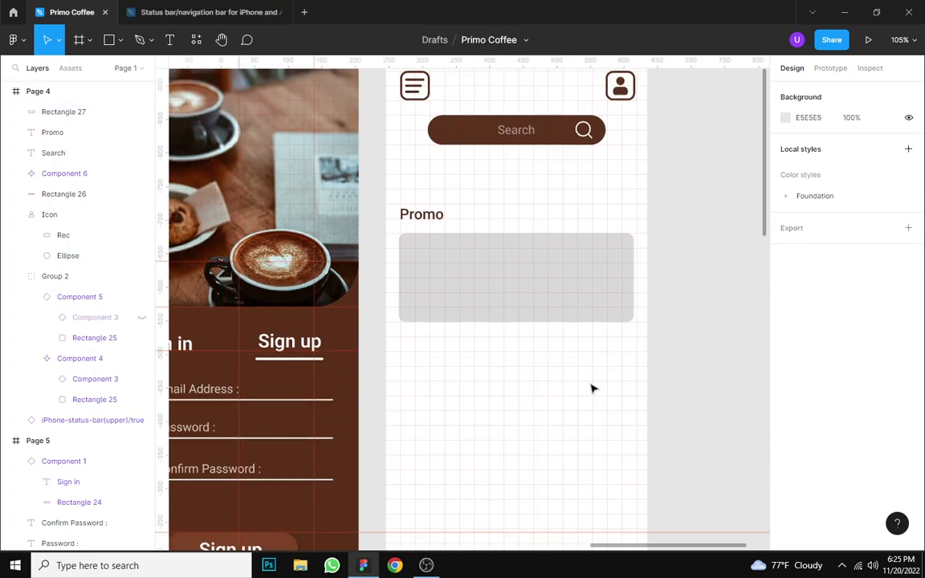
Step: Duplicate the Promo heading below the grey rectangle and change the copy's text to "Popular"
scroll(562, 346, "down", 1)
left_click_drag(430, 146, 429, 276)
scroll(428, 265, "up", 3)
double_click(429, 258)
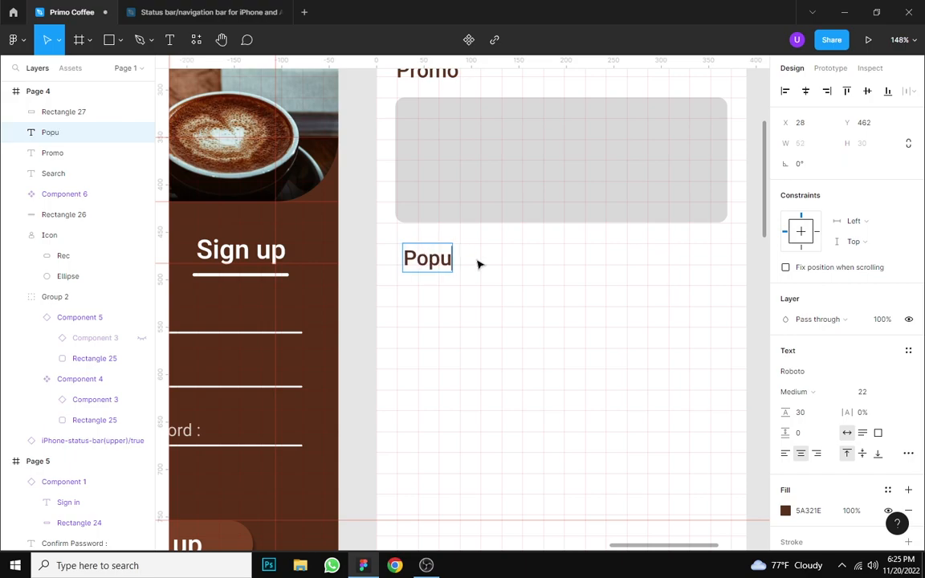
left_click(388, 271)
Step: Align the Popular and Promo headings with the left edge of the grey rectangle, placing Promo at X 20, Y 263
scroll(388, 271, "up", 6)
left_click_drag(429, 217, 482, 341)
left_click(417, 309)
scroll(418, 309, "down", 7)
scroll(482, 178, "up", 8)
left_click_drag(459, 263, 457, 262)
scroll(453, 346, "up", 4)
left_click_drag(436, 195, 440, 161)
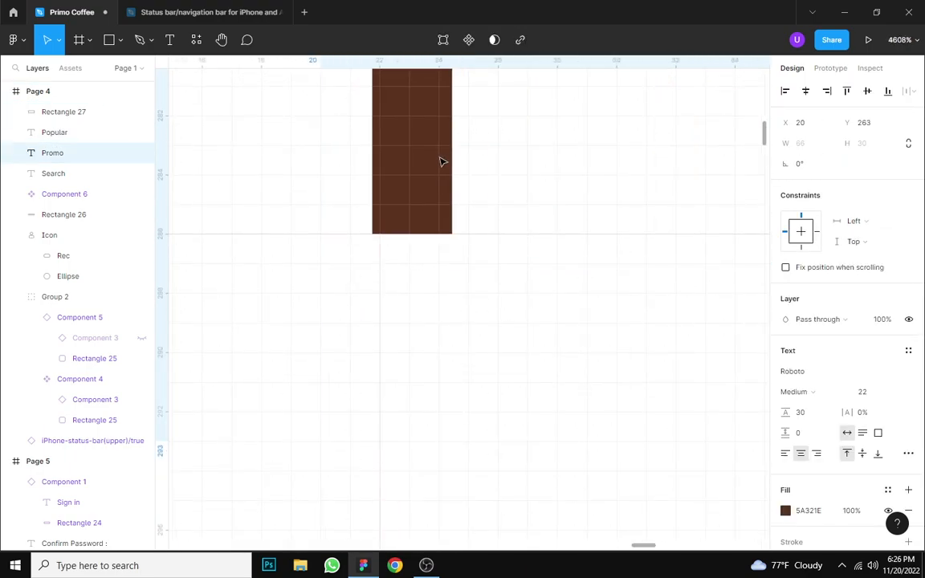
scroll(477, 149, "down", 8)
left_click(457, 350)
scroll(495, 389, "down", 5)
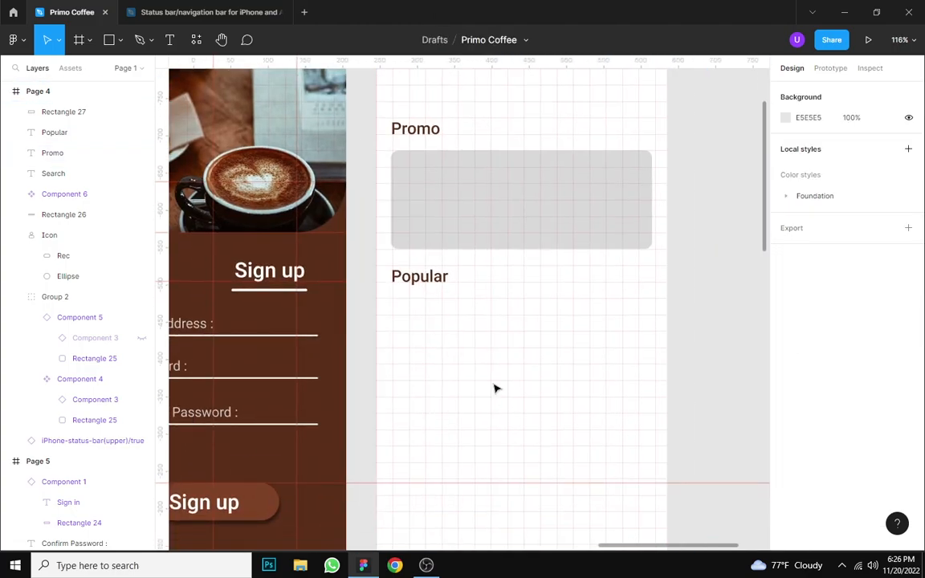
Step: Duplicate the grey Promo rectangle below the Popular heading and shrink the copy to about 89 × 110
scroll(448, 270, "down", 3)
left_click_drag(469, 234, 470, 342)
key("Escape")
left_click(562, 326)
left_click_drag(599, 325, 441, 313)
scroll(409, 401, "up", 4)
left_click(522, 307)
scroll(522, 306, "down", 1)
left_click_drag(530, 306, 475, 307)
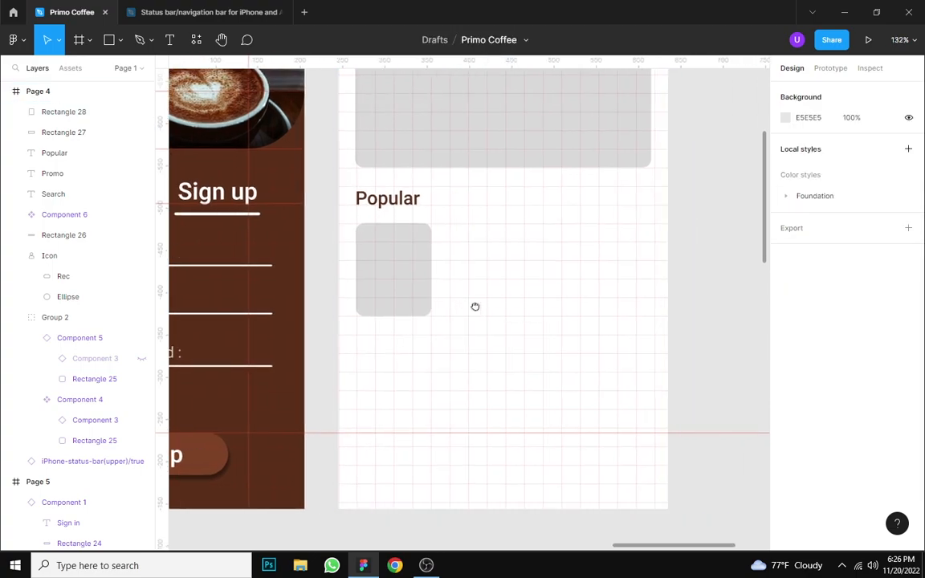
Step: Duplicate the small grey card three times in an evenly spaced row, with the last copy extending past the frame's right edge
left_click_drag(400, 264, 491, 263)
left_click_drag(484, 263, 577, 263)
left_click_drag(580, 264, 672, 263)
scroll(620, 362, "up", 5)
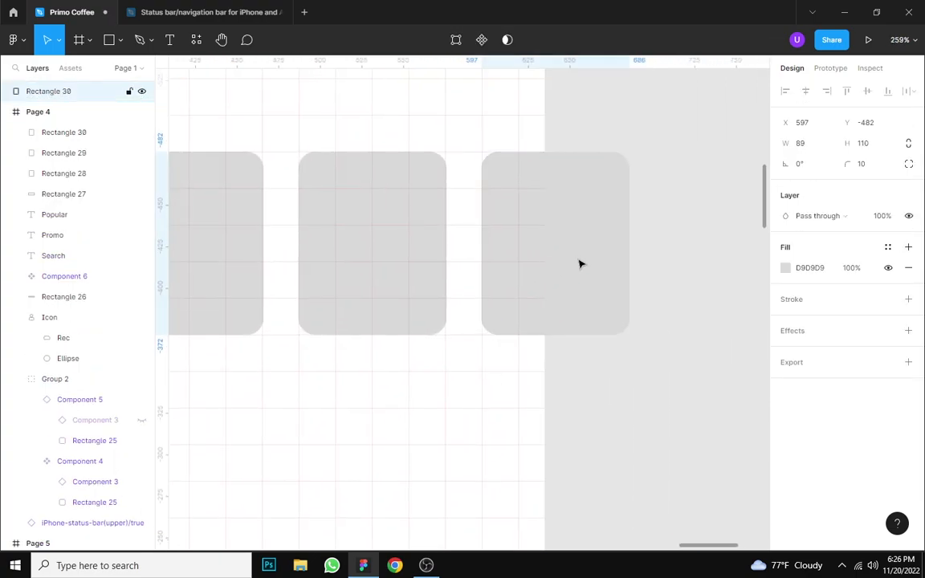
scroll(581, 263, "down", 6)
scroll(102, 165, "up", 2)
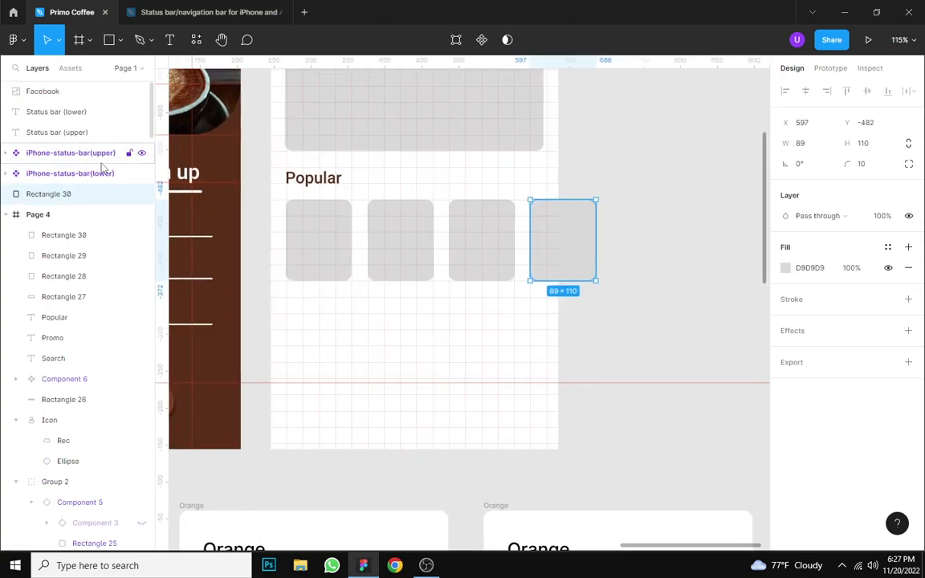
Step: Nest the last grey Popular card's layer inside the Page 4 frame so the frame's right edge clips it
left_click_drag(96, 194, 87, 227)
left_click(487, 301)
scroll(487, 300, "up", 1)
left_click_drag(487, 301, 547, 271)
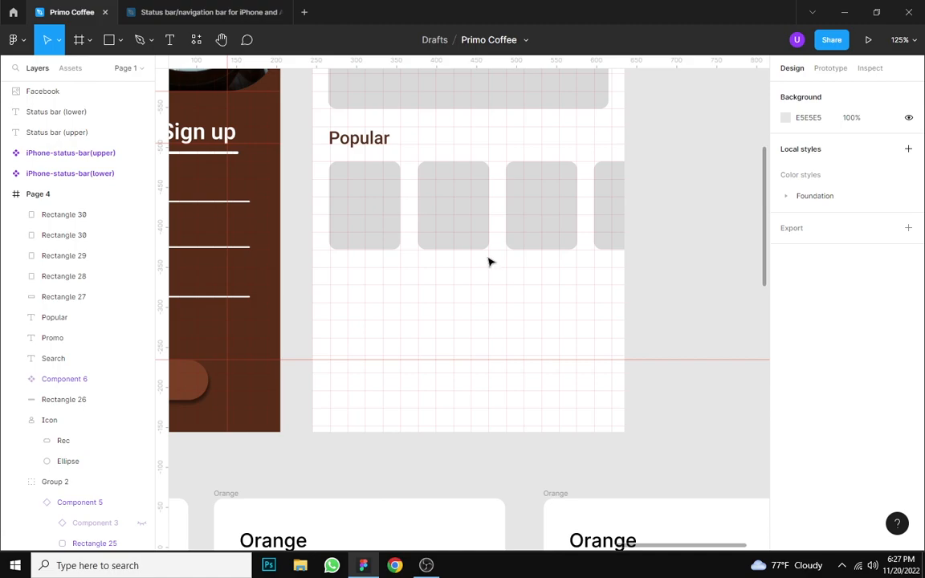
scroll(463, 243, "down", 1)
left_click_drag(464, 243, 460, 384)
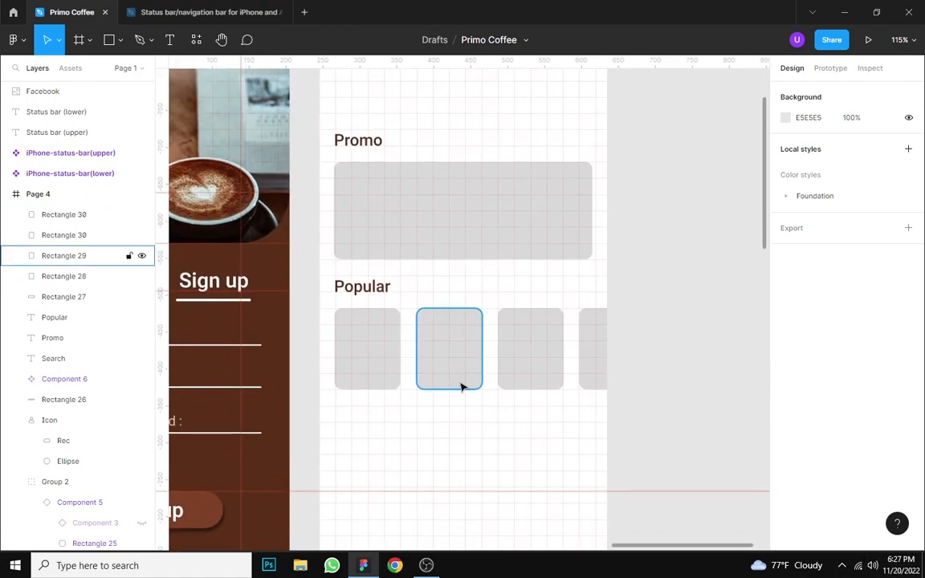
scroll(527, 330, "up", 3)
scroll(506, 337, "down", 1)
left_click(482, 353)
left_click(474, 416)
Step: Switch to Chrome and run a Google image search for "coffee promotion"
left_click(395, 565)
left_click(353, 30)
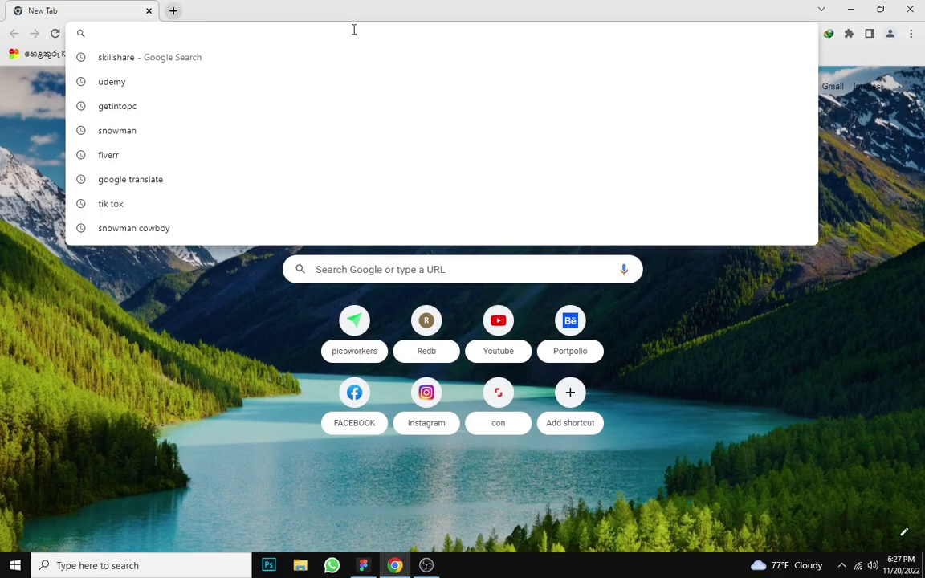
type("coffee promotion")
key("Return")
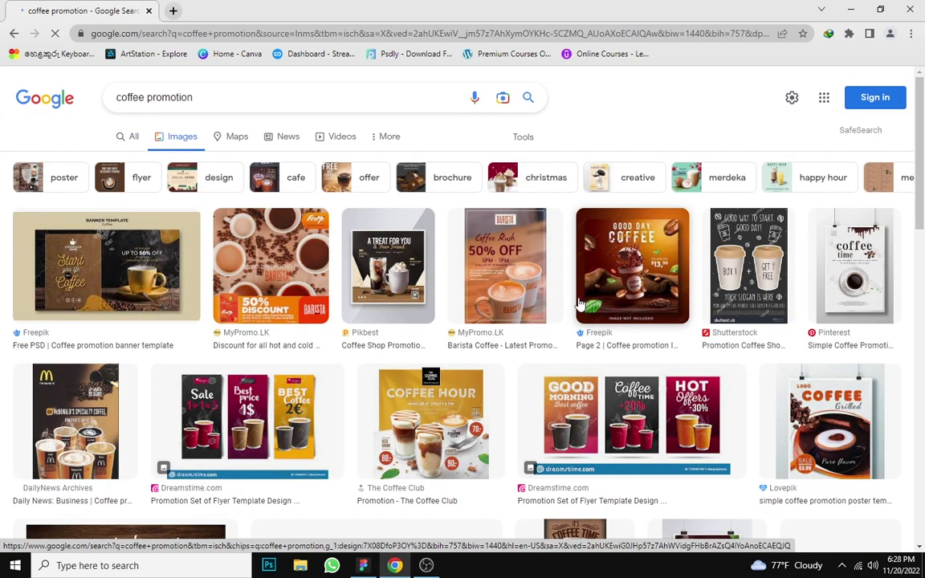
Step: Open the PixTeller "Life begins after coffee" banner from the image results and copy the image
left_click(128, 248)
scroll(225, 281, "down", 3)
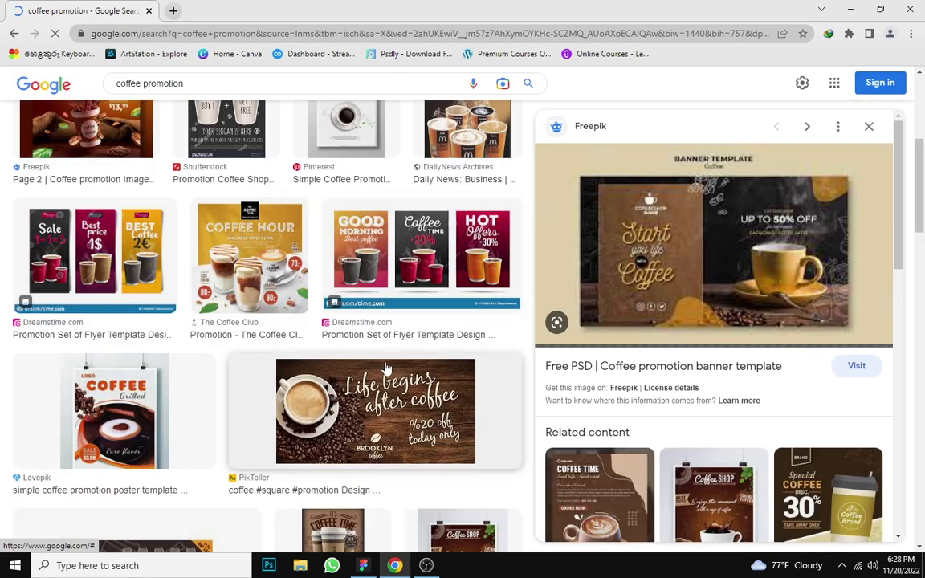
left_click(386, 367)
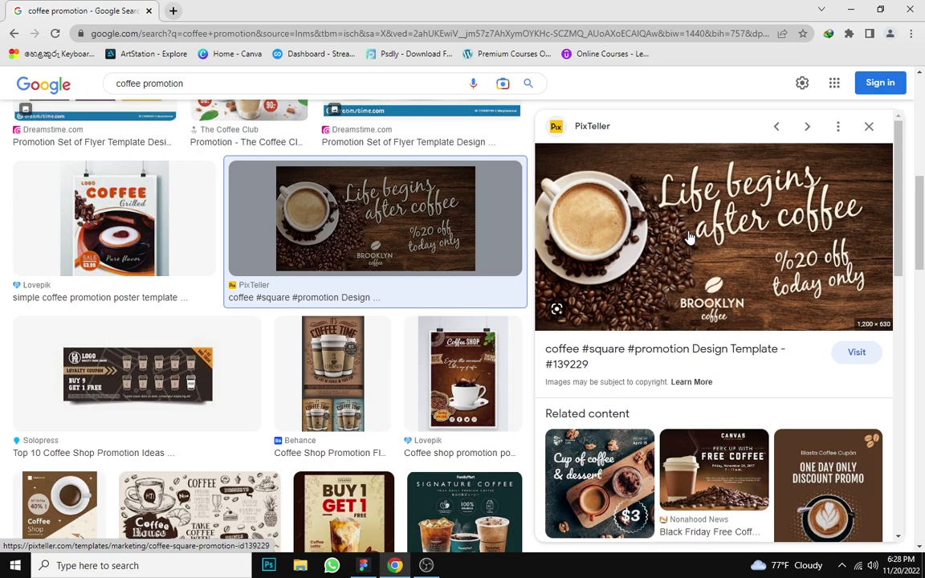
right_click(696, 205)
left_click(727, 355)
Step: Switch back to Figma, paste the coffee banner image and size it to about 354 × 164 over the grey Promo rectangle
key("alt+Tab")
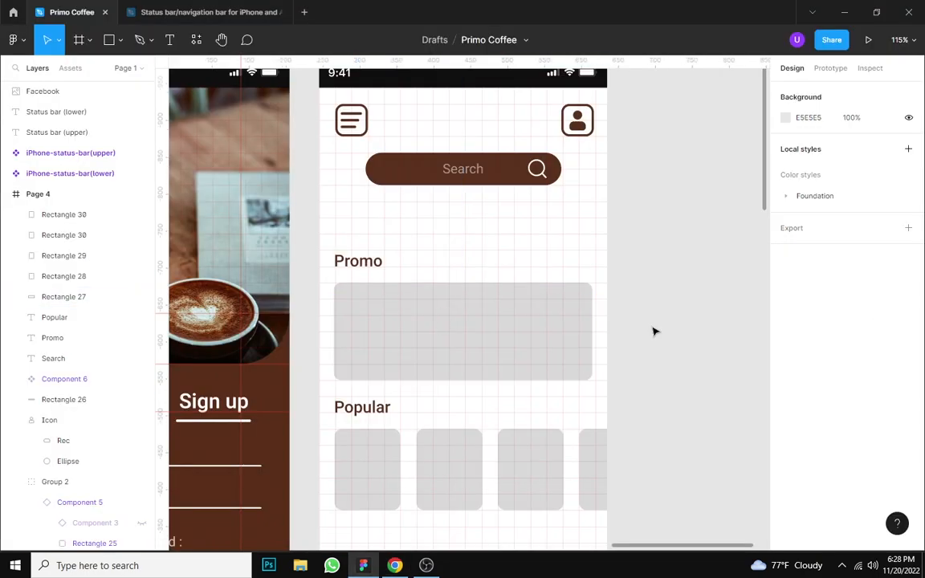
key("ctrl+v")
left_click_drag(545, 327, 615, 381)
left_click_drag(731, 430, 509, 288)
scroll(455, 291, "up", 5)
left_click_drag(510, 236, 449, 262)
double_click(455, 274)
left_click_drag(584, 225, 613, 225)
mouse_move(547, 228)
left_mouse_down()
mouse_move(547, 258)
mouse_move(538, 234)
left_mouse_up()
scroll(538, 233, "up", 3)
left_click(758, 242)
key("Escape")
left_click(508, 261)
Step: Move the coffee image layer into the Page 4 frame, directly above the Promo rectangle's layer
left_click(141, 91)
left_click(371, 241)
left_click_drag(72, 91, 78, 309)
left_click(89, 112)
scroll(119, 181, "up", 1)
scroll(119, 181, "up", 2)
left_click(142, 283)
Step: Combine the coffee image and Rectangle 27 with an Intersect boolean operation, cropping the image to the rounded Promo shape
left_click(84, 286)
left_click(85, 328, "ctrl")
left_click(85, 308)
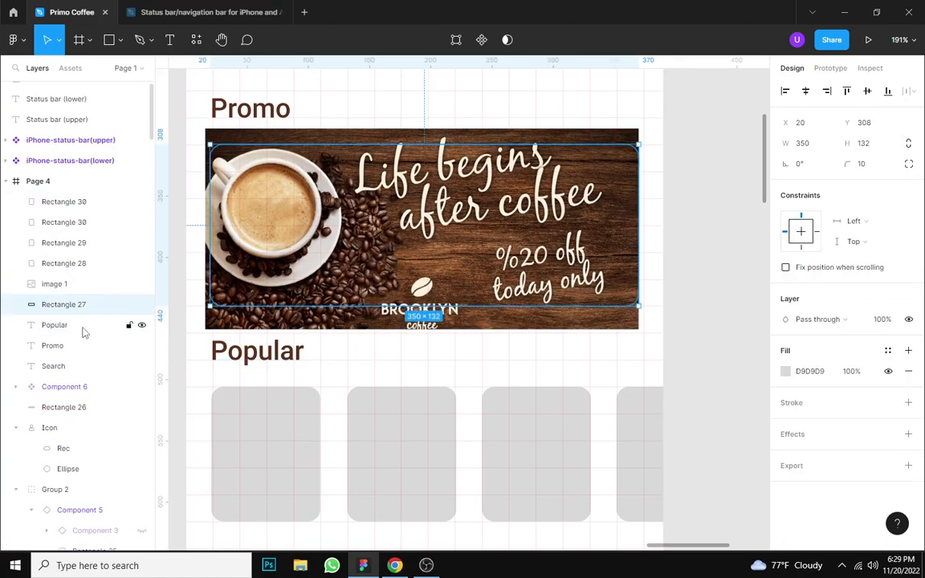
left_click(74, 287, "ctrl")
right_click(88, 289)
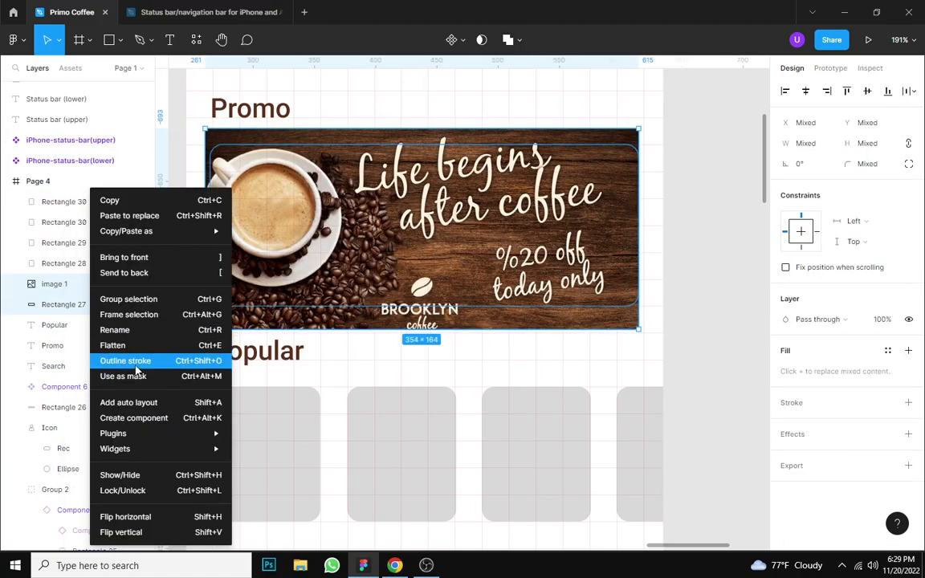
left_click(657, 250)
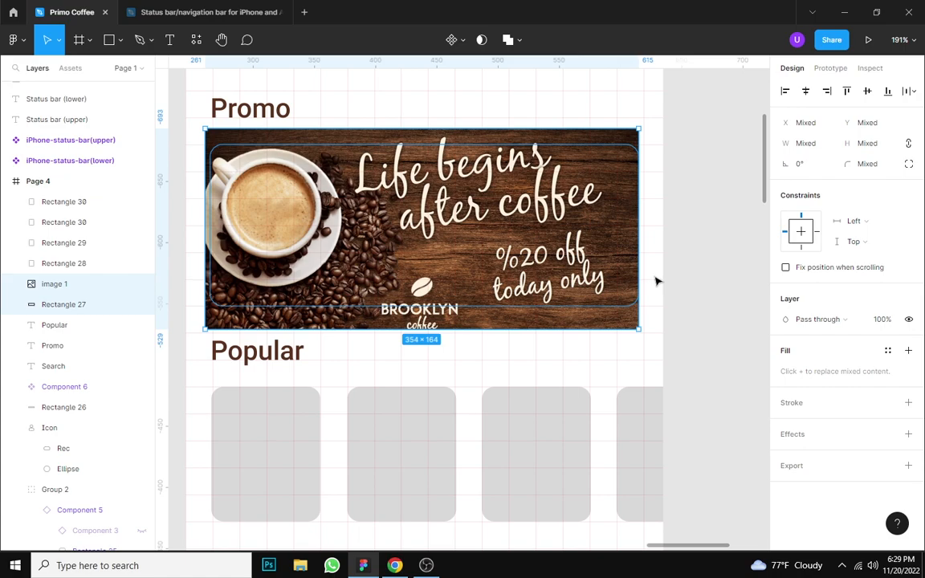
left_click(509, 44)
left_click(514, 99)
key("Escape")
scroll(587, 309, "up", 1)
Step: Add a drop shadow effect to Rectangle 27 inside the intersected Promo banner and check its settings
left_click(57, 284)
left_click(16, 284)
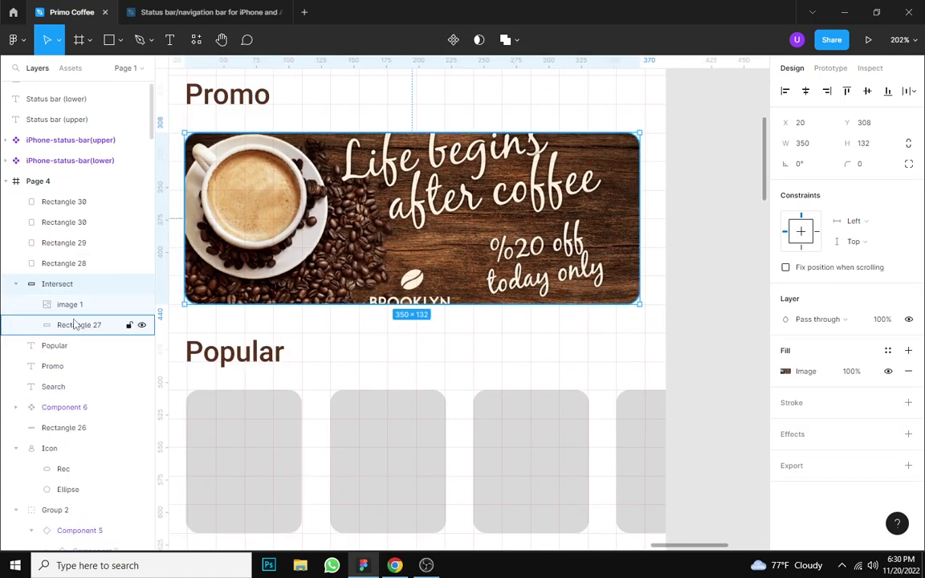
left_click(73, 325)
left_click(909, 414)
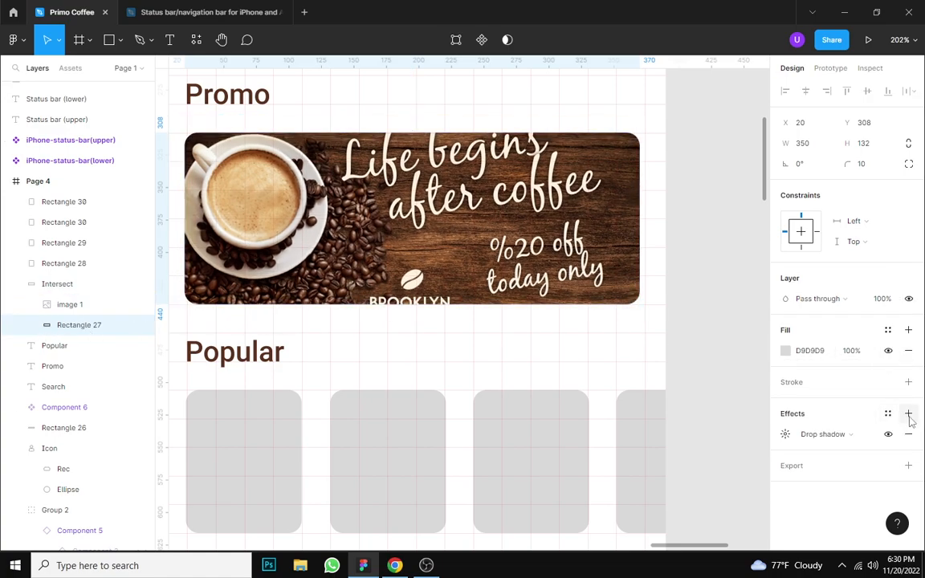
left_click(785, 434)
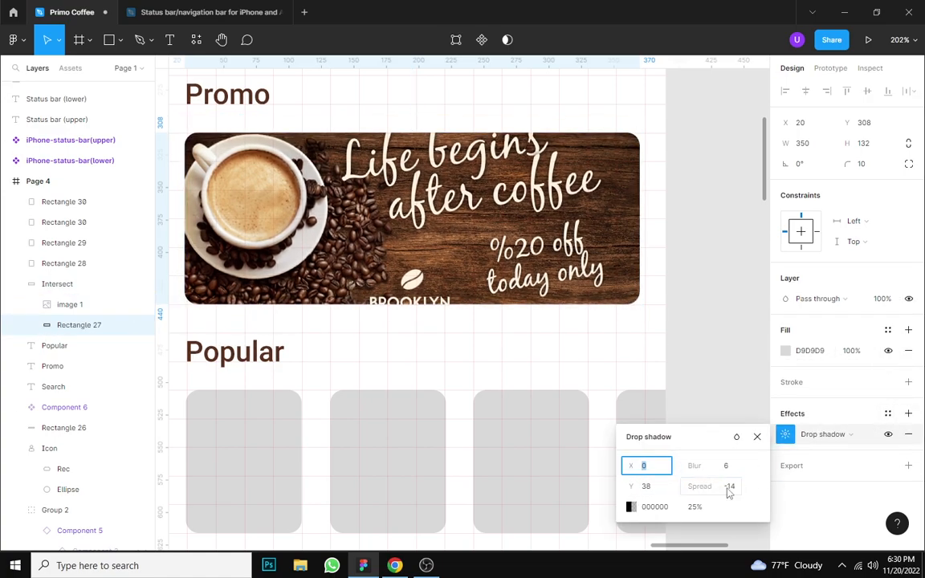
left_click(729, 312)
scroll(730, 312, "down", 3)
left_click_drag(706, 313, 689, 240)
scroll(655, 306, "up", 2)
Step: Duplicate the Popular heading to the far end of its row and change the copy's text to "See more"
left_click(368, 308)
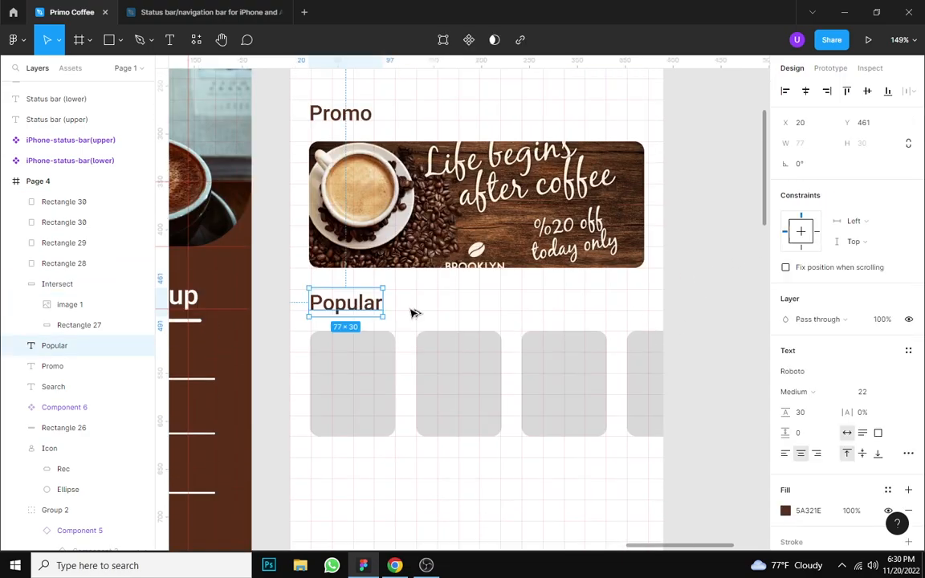
left_click_drag(368, 308, 620, 305)
double_click(617, 302)
type("S")
key("Escape")
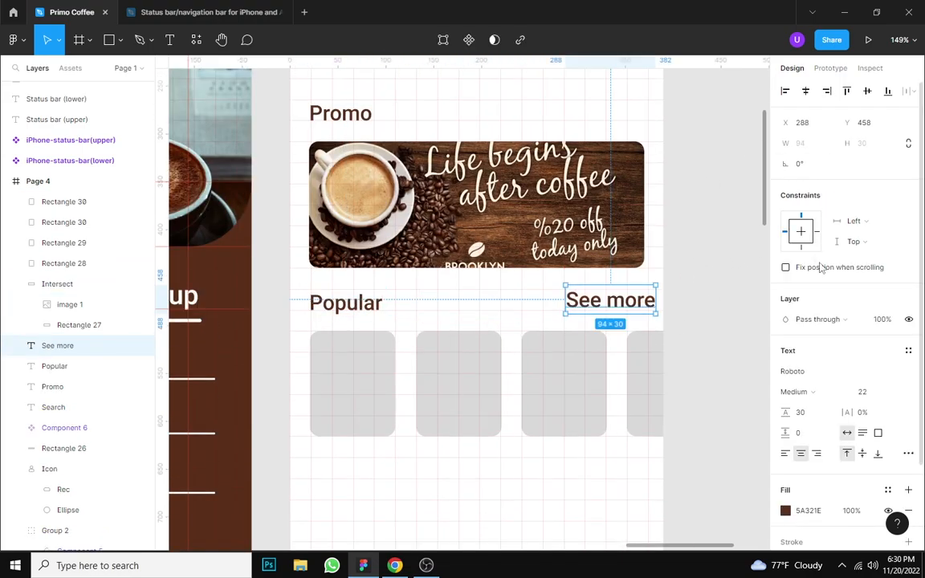
Step: Set the See more label's font size to 18 and position it at X 297, Y 463 level with Popular
left_click(872, 392)
left_click(827, 333)
left_click(864, 392)
type("18")
key("Return")
scroll(649, 320, "up", 2)
scroll(649, 320, "down", 1)
left_click_drag(600, 278, 601, 286)
scroll(589, 334, "down", 5)
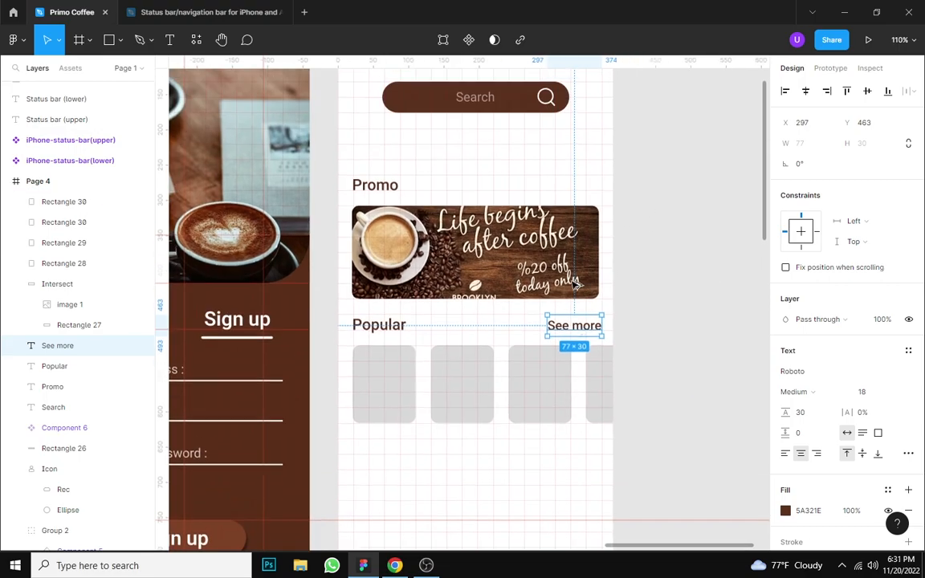
Step: Duplicate the See more label above the banner, level with the Promo heading
left_click_drag(571, 329, 569, 191)
left_click(681, 178)
scroll(681, 178, "down", 3)
Step: Set the Promo and Popular headings' font size to 24
left_click(489, 183)
left_click(864, 393)
left_click(487, 271, "shift")
scroll(490, 277, "up", 3)
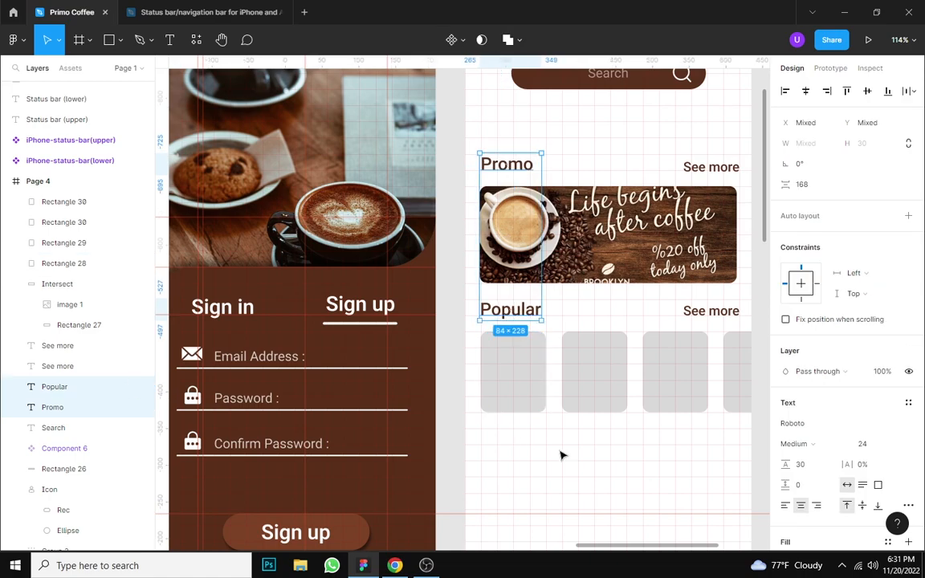
left_click(562, 456)
scroll(558, 455, "down", 1)
scroll(590, 460, "down", 3)
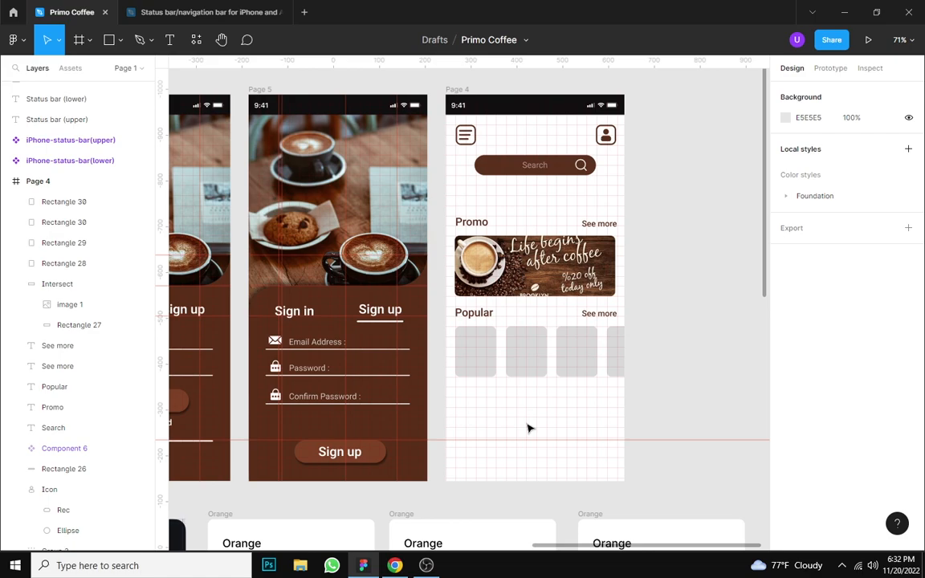
Step: Move the entire Promo and Popular sections down by 130 px to free space below the search bar
left_click_drag(612, 401, 455, 212)
key("shift+Down")
key("shift+Down")
key("shift+Down")
key("shift+Down")
key("shift+Down")
key("shift+Down")
key("shift+Down")
key("shift+Down")
key("shift+Down")
key("shift+Down")
key("shift+Down")
key("shift+Down")
key("shift+Down")
Step: Duplicate the Popular section's heading, See more label and four cards into the space above Promo
left_click_drag(682, 362, 478, 374)
left_click_drag(660, 428, 456, 229)
scroll(568, 234, "up", 3)
Step: Change the copied heading's text to "Categories" and align its left edge with the Promo heading
double_click(439, 188)
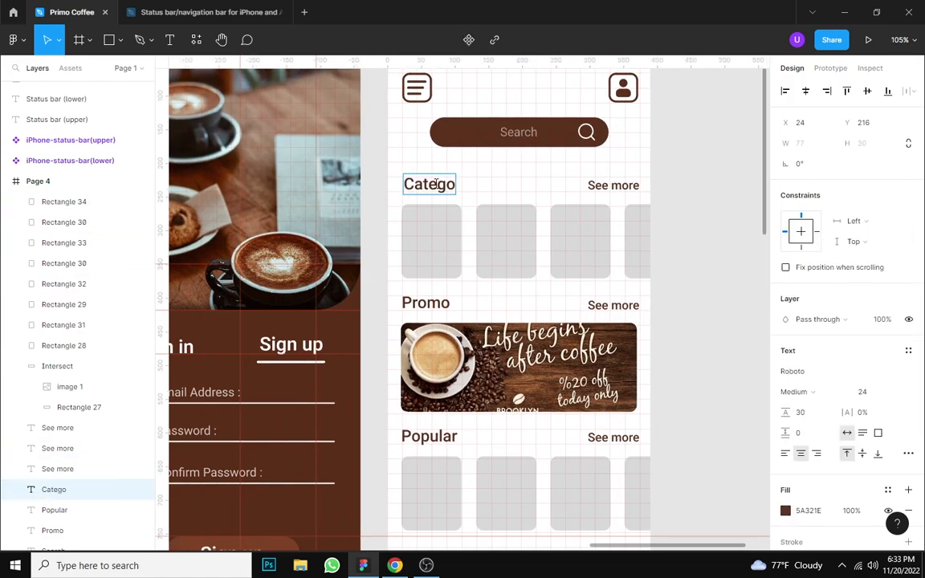
scroll(406, 201, "up", 5)
scroll(413, 204, "down", 3)
left_click(446, 305)
scroll(446, 309, "down", 3)
left_click(468, 316)
scroll(468, 316, "up", 5)
scroll(477, 314, "down", 3)
scroll(477, 313, "up", 2)
left_click(739, 250)
scroll(649, 307, "down", 2)
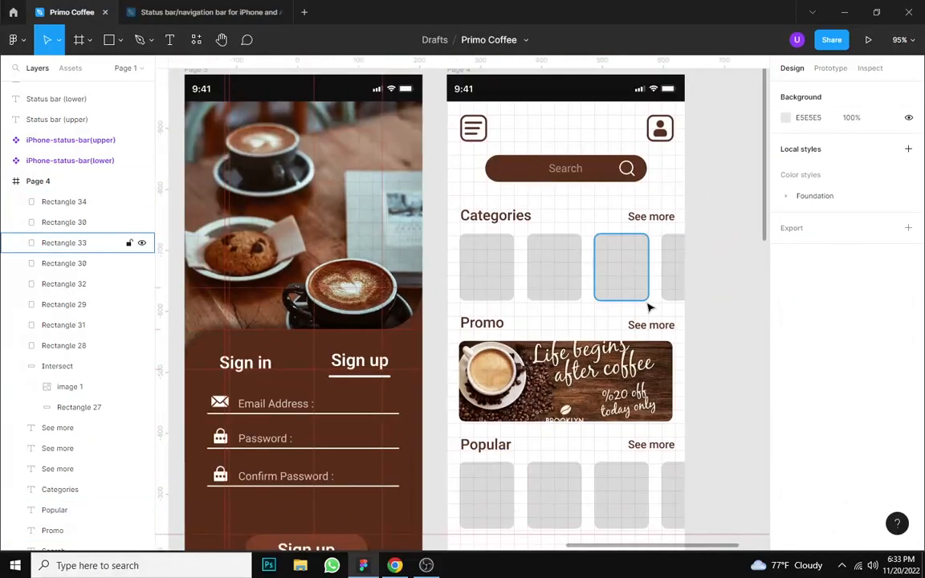
Step: Reduce the height of the four Categories cards together to 47
scroll(461, 301, "up", 2)
left_click(593, 273)
left_click(683, 273, "shift")
left_click(517, 287, "shift")
left_click(752, 282, "shift")
left_click_drag(673, 286, 668, 247)
key("ctrl+z")
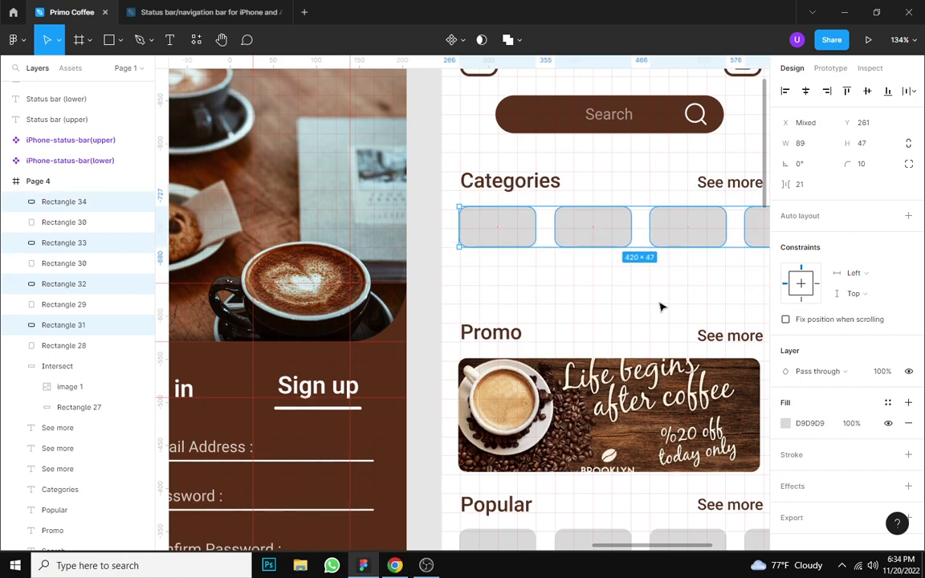
Step: Resize the first Categories card to 95 × 40 and replace the other three with copies of it spaced 16 px apart
scroll(668, 289, "up", 2)
left_click(389, 308)
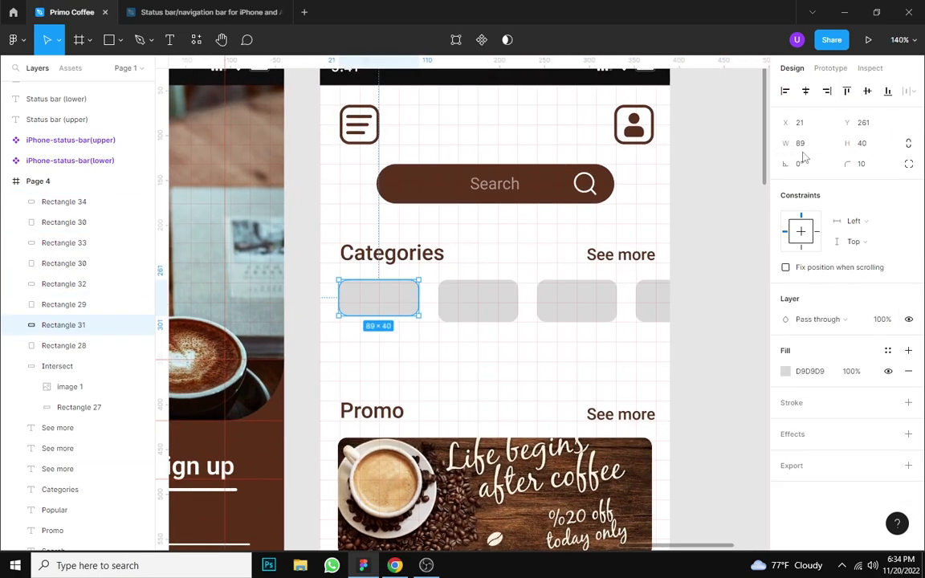
left_click_drag(699, 269, 474, 314)
key("Delete")
left_click_drag(412, 302, 679, 303, "alt")
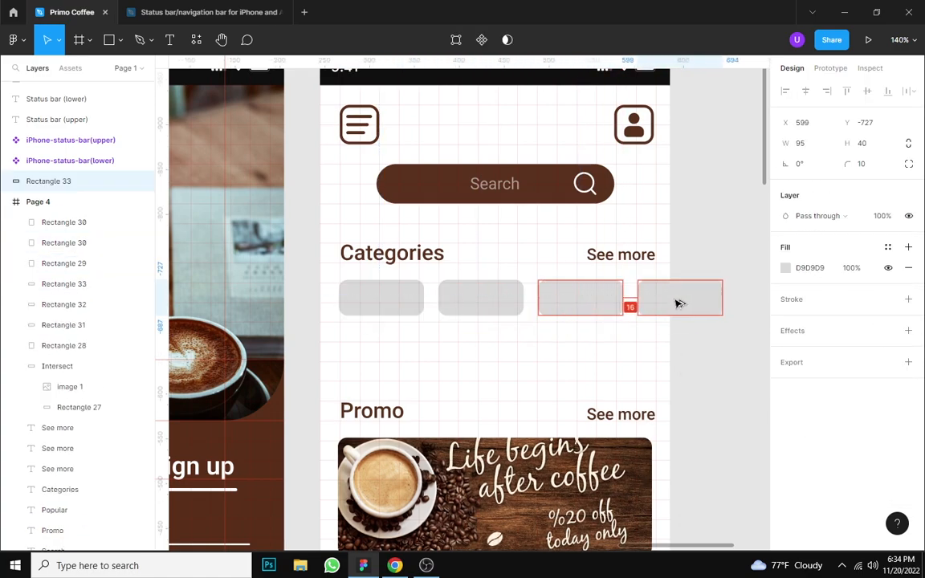
left_click(630, 338)
Step: Move the Promo and Popular sections up by 75 px to close the gap under the Categories cards
scroll(624, 312, "down", 5)
left_click_drag(692, 487, 434, 270)
key("shift+Up")
key("shift+Up")
key("shift+Up")
key("shift+Up")
key("shift+Up")
key("shift+Up")
key("shift+Up")
key("Up")
key("Up")
key("Up")
key("Up")
key("Up")
left_click(514, 173)
Step: Nest the last Categories card's layer inside the Page 4 frame so it is clipped at the frame's edge
scroll(508, 179, "down", 2)
left_click_drag(73, 181, 99, 273)
left_click(690, 205)
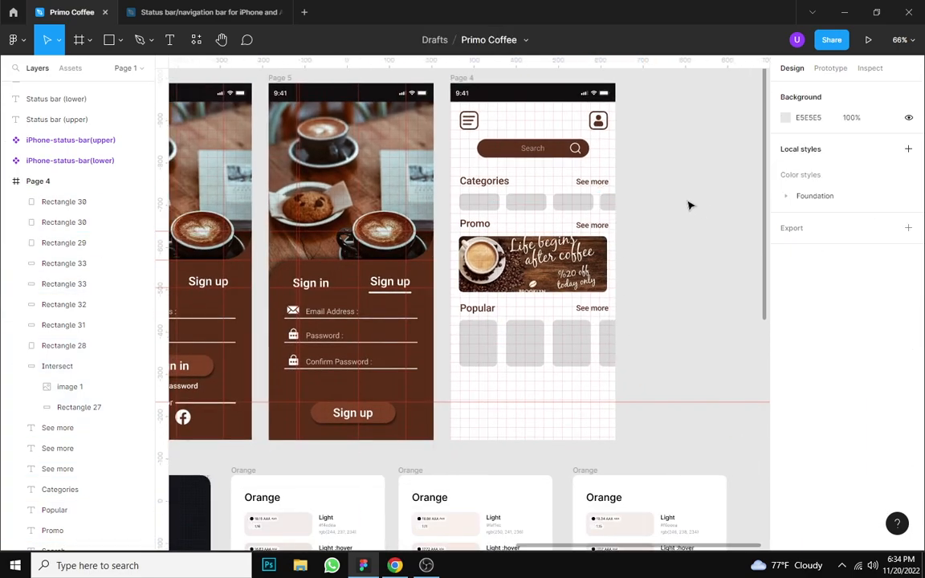
left_click(121, 120)
scroll(127, 161, "up", 1)
left_click(733, 304)
scroll(647, 331, "down", 1)
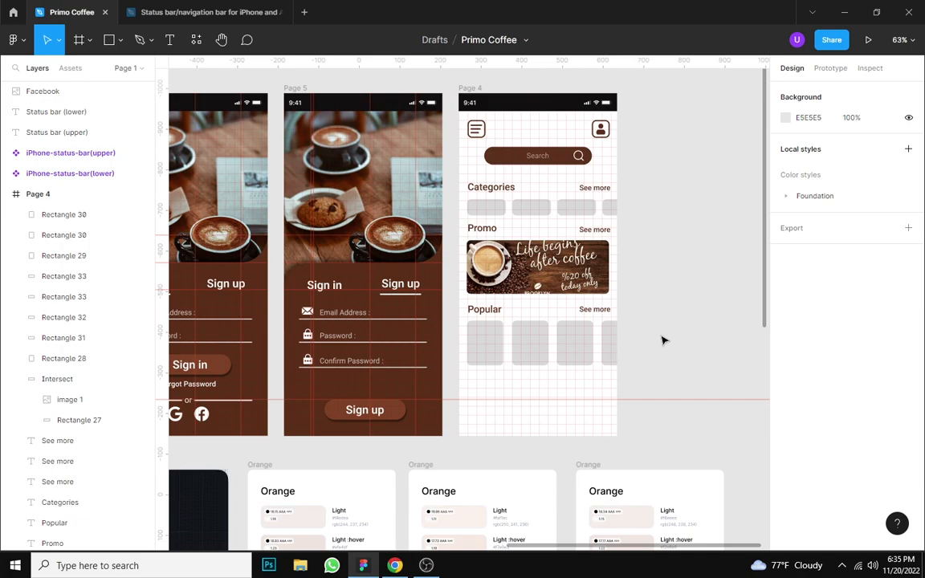
Step: Add a grey 390 × 110 rectangle across the full width of the Page 4 frame, below the Popular cards
scroll(598, 306, "down", 2)
scroll(548, 330, "up", 3)
mouse_move(393, 301)
left_mouse_down()
mouse_move(547, 341)
mouse_move(625, 345)
left_mouse_up()
scroll(341, 332, "up", 3)
mouse_move(587, 320)
left_mouse_down()
mouse_move(597, 345)
mouse_move(457, 367)
left_mouse_up()
double_click(480, 368)
key("Return")
key("Return")
scroll(279, 341, "up", 3)
left_click_drag(286, 334, 315, 340)
left_click(78, 40)
left_click(48, 39)
scroll(351, 372, "down", 3)
scroll(322, 358, "up", 5)
key("Escape")
key("Escape")
left_click(355, 383)
key("ctrl+z")
scroll(316, 340, "down", 2)
Step: Set the lower rectangle's individual corner radii to 30 for both upper corners and 0 for both lower corners
left_click(907, 163)
left_click(740, 347)
scroll(690, 377, "down", 3)
left_click_drag(848, 164, 865, 165)
key("Delete")
left_click_drag(518, 243, 693, 375)
left_click(800, 184)
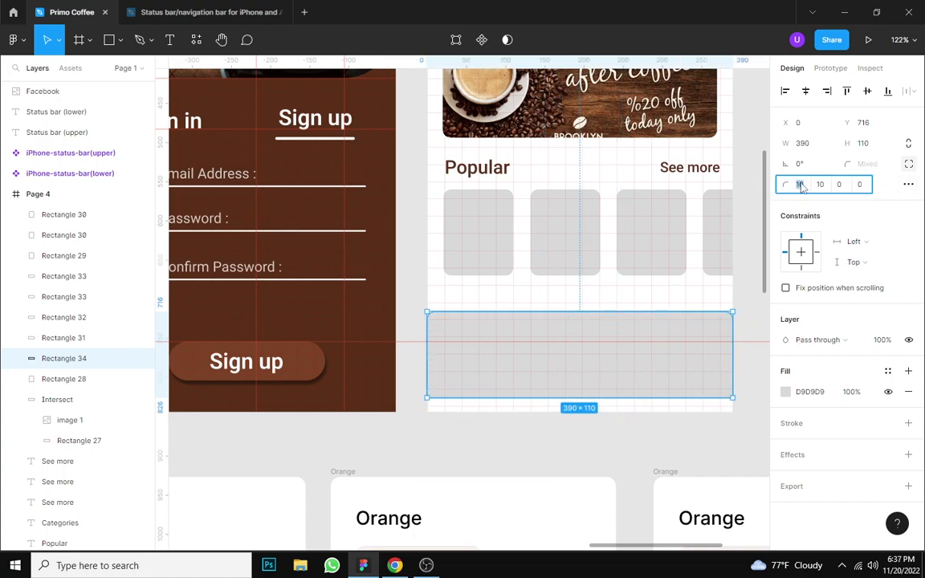
type("25")
key("Return")
left_click(804, 185)
type("30")
key("Return")
left_click(821, 185)
type("30")
key("Return")
Step: Set the rounded bar's height to 60 and align it with the bottom edge of the Page 4 frame
mouse_move(605, 359)
left_mouse_down()
mouse_move(604, 379)
mouse_move(609, 366)
left_mouse_up()
left_click_drag(591, 326, 595, 367)
left_click(864, 143)
type("60")
key("Return")
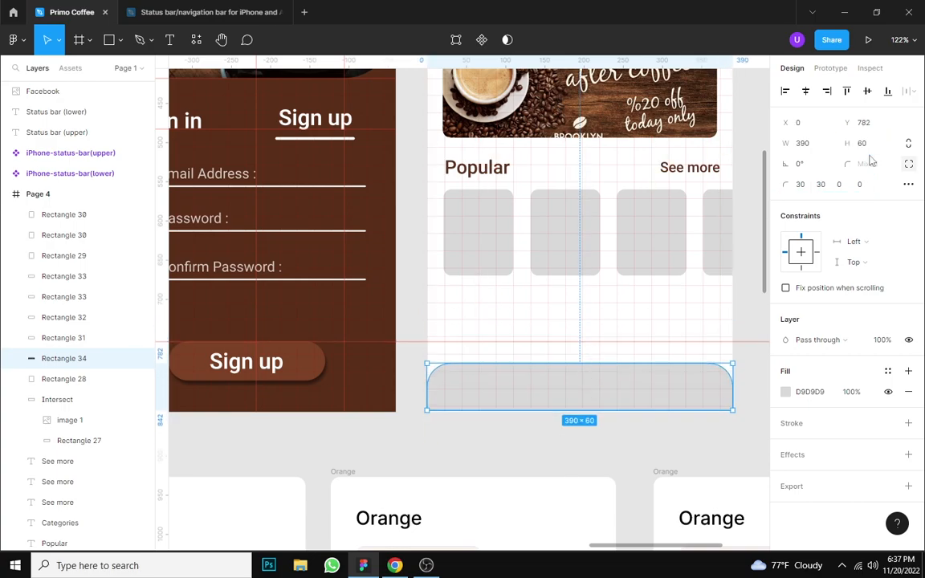
left_click(620, 450)
scroll(621, 450, "up", 3)
scroll(559, 256, "up", 3)
left_click_drag(560, 256, 563, 265)
left_click(516, 397)
scroll(516, 397, "down", 6)
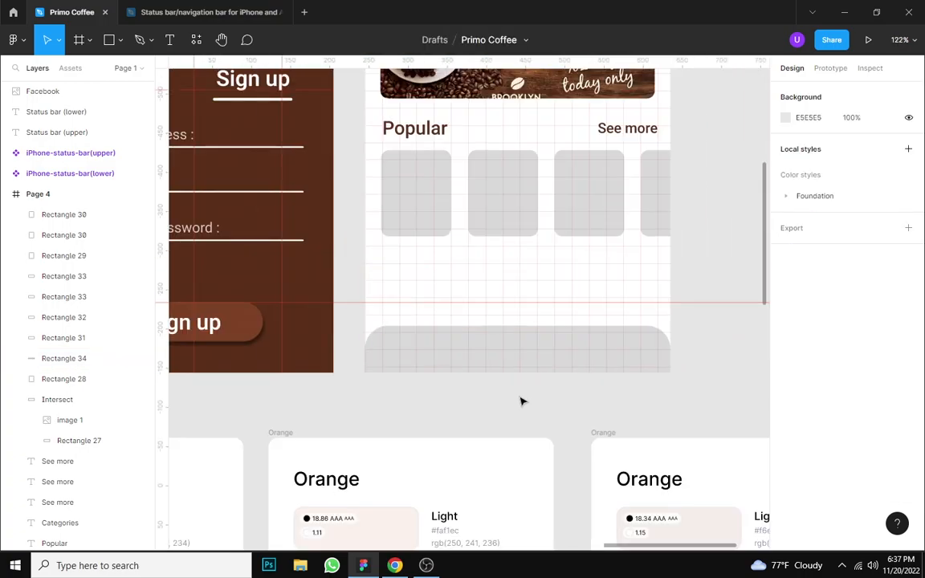
Step: Fill the bottom bar with dark brown 592F19, sampled from the neighbouring sign-up screen
left_click(530, 353)
scroll(531, 353, "down", 2)
left_click(785, 392)
left_click(635, 407)
left_click(410, 283)
left_click(715, 189)
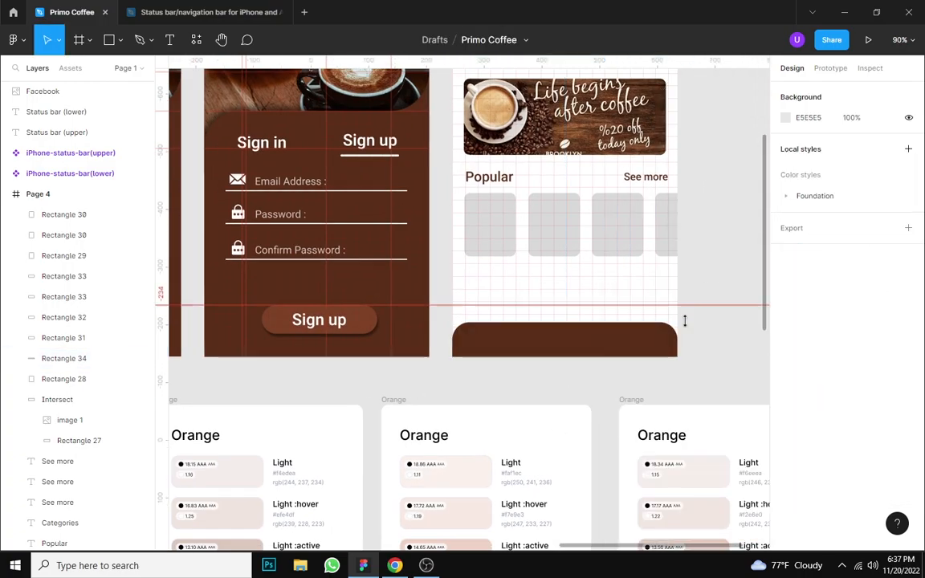
Step: Add a drop shadow to the bottom bar with a Y offset of -4 and a blur of 5
scroll(669, 344, "up", 5)
left_click(669, 344)
left_click(909, 456)
left_click(786, 476)
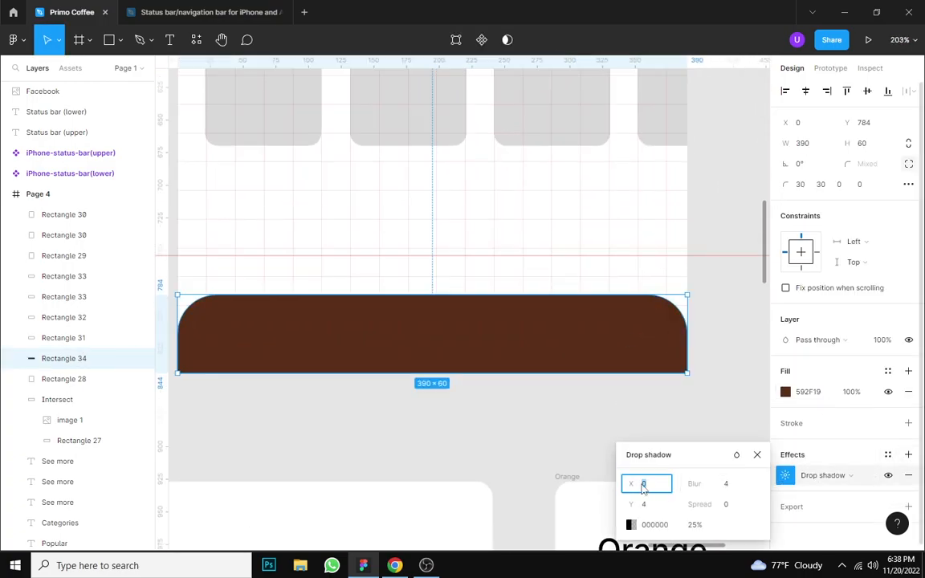
left_click_drag(640, 507, 635, 511)
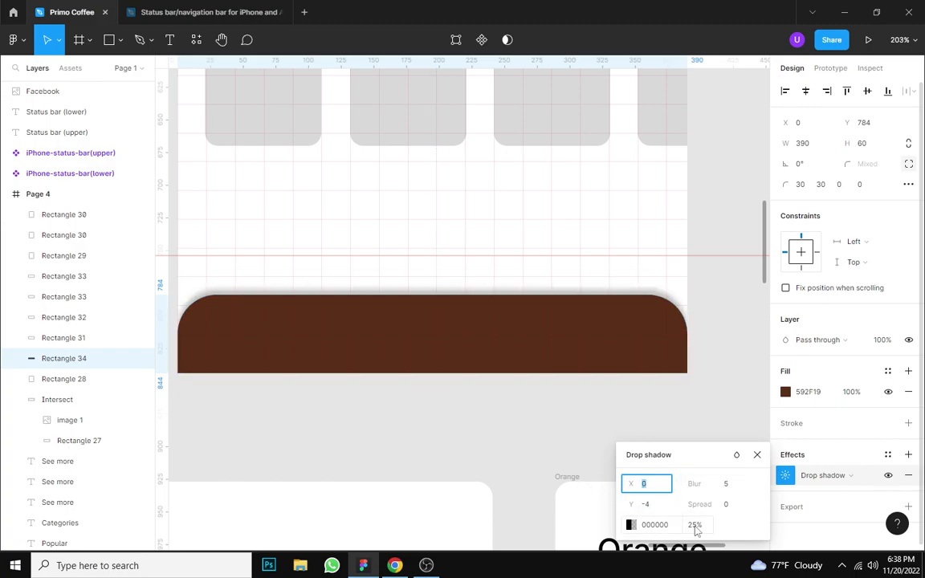
Step: Change the bottom bar's drop shadow to 70% opacity, blur 10 and a Y offset of -2
left_click(696, 526)
type("70")
key("Return")
type("10")
key("Return")
left_click(654, 507)
type("-2")
key("Return")
scroll(613, 521, "down", 3)
left_click(696, 375)
scroll(696, 375, "down", 2)
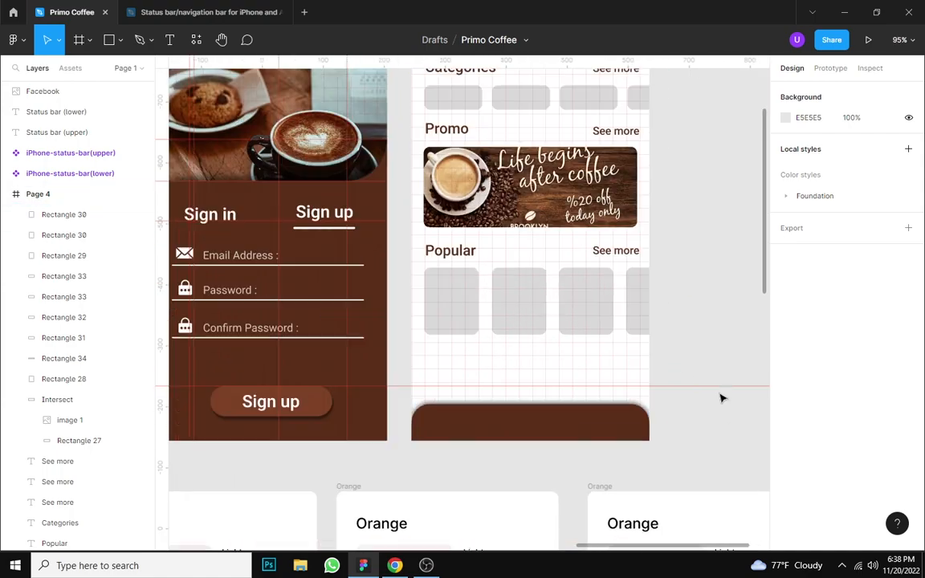
Step: Review the Page 4 home screen layout with its new bottom bar beside the sign-in and sign-up screens
left_click_drag(708, 291, 727, 357)
scroll(628, 352, "up", 5)
left_click(618, 266, "ctrl")
scroll(610, 402, "down", 4)
left_click_drag(712, 446, 433, 337)
scroll(542, 386, "down", 3)
scroll(541, 386, "up", 4)
left_click(735, 401)
scroll(735, 401, "up", 3)
scroll(696, 399, "down", 2)
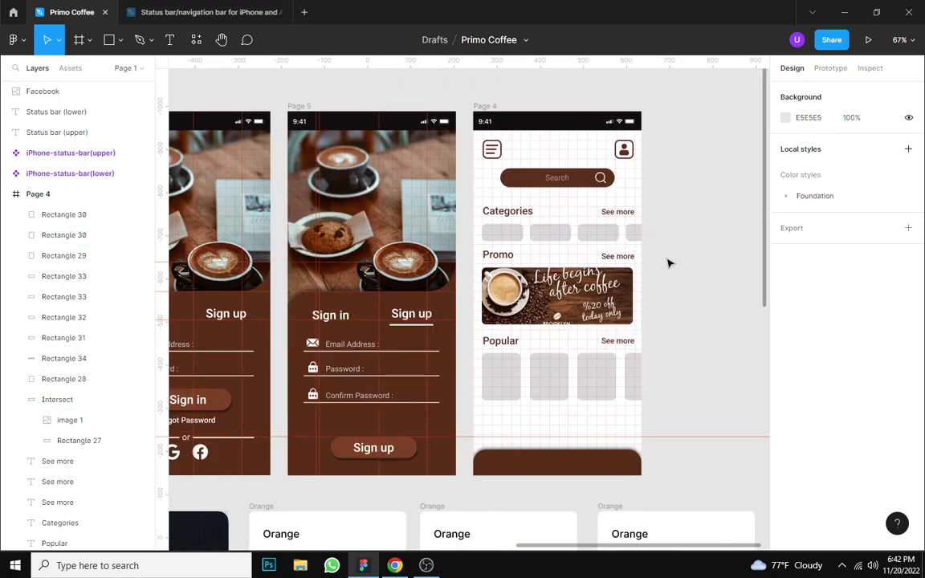
scroll(663, 296, "up", 1)
scroll(665, 322, "down", 2)
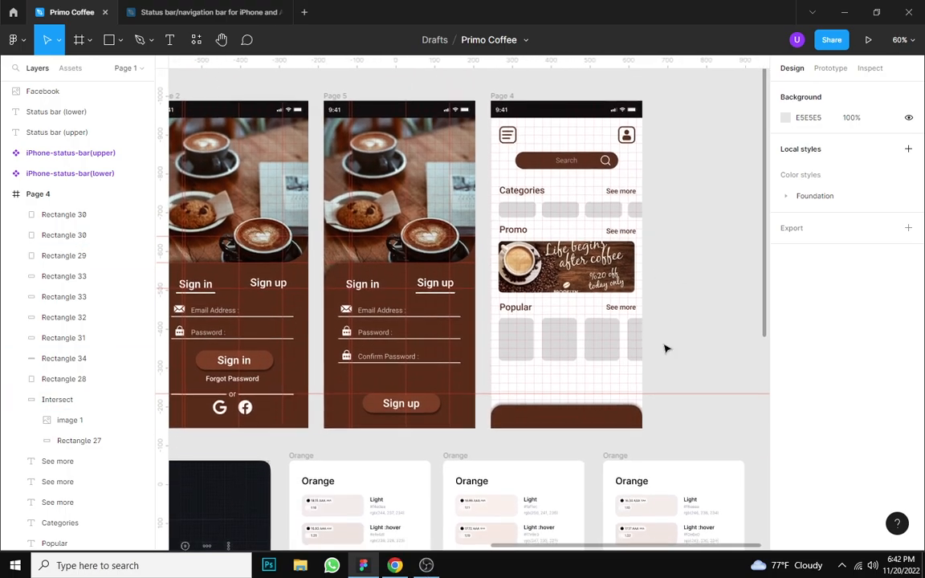
Step: Copy the home icon's vector from the Line - Dark icon set and paste it into Page 4 above the bottom bar
scroll(662, 401, "up", 5)
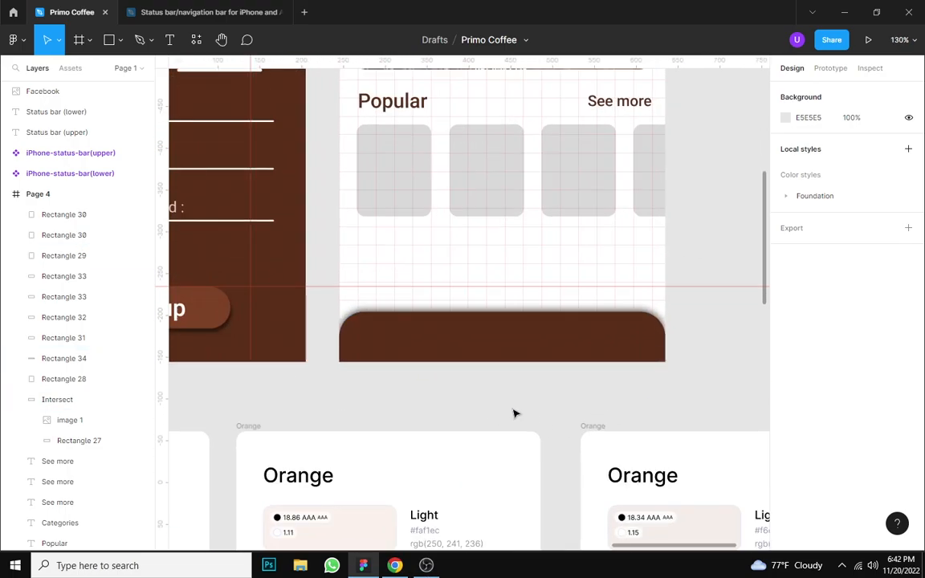
scroll(516, 411, "down", 2)
left_click_drag(368, 398, 515, 355)
scroll(515, 355, "down", 4)
left_click_drag(367, 430, 582, 306)
scroll(285, 372, "up", 3)
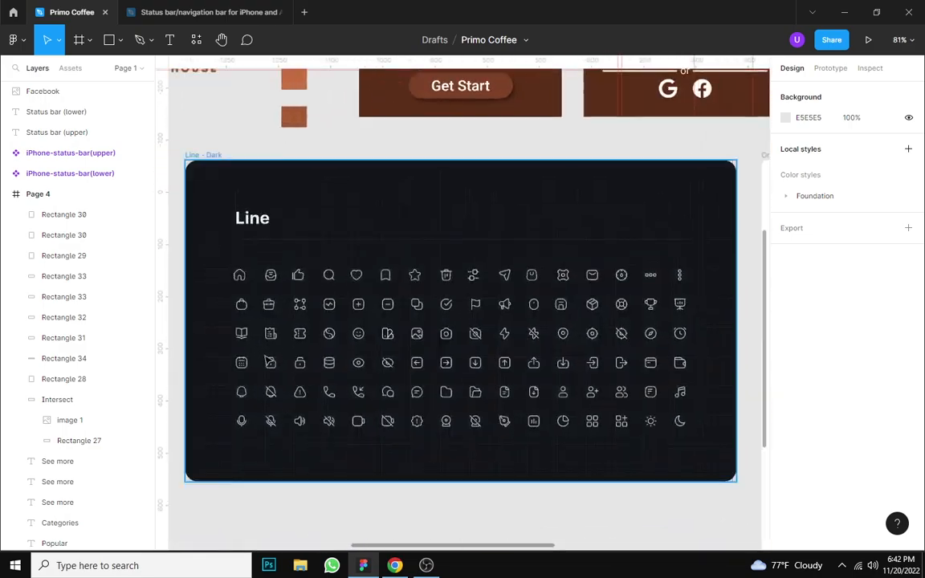
left_click(238, 278, "ctrl")
scroll(239, 278, "up", 4)
scroll(239, 285, "down", 4)
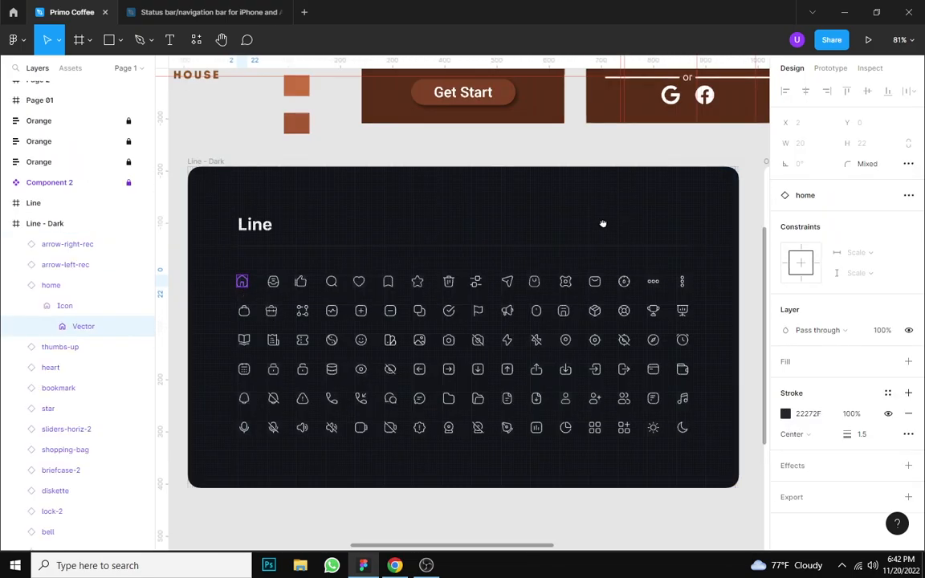
left_click_drag(615, 215, 316, 335)
left_click_drag(523, 260, 223, 380)
scroll(470, 368, "up", 3)
left_click(461, 373)
key("ctrl+v")
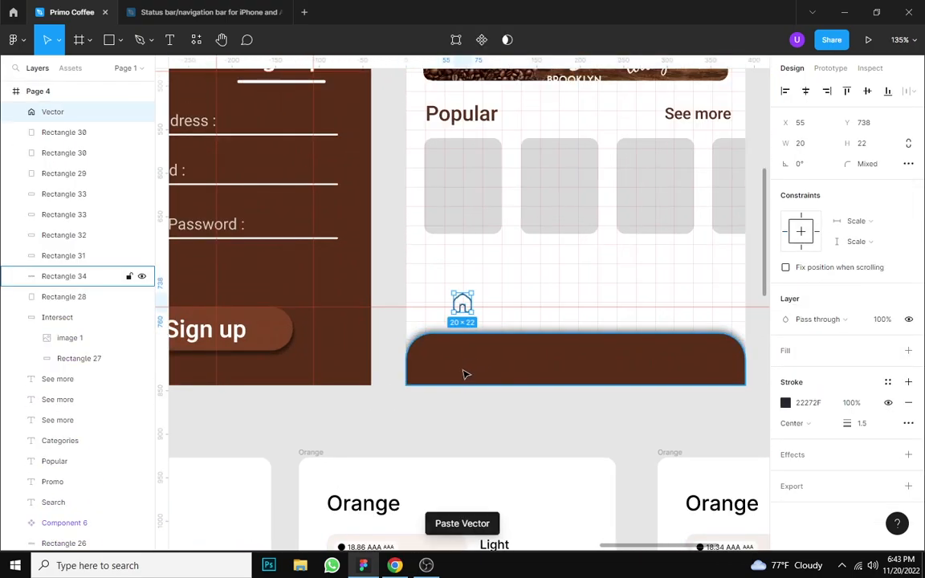
left_click(488, 321)
Step: Try to paste the heart icon component from the Line - Dark set into Page 4, and remove the pasted copy
left_click_drag(318, 421, 696, 235)
scroll(431, 340, "down", 1)
scroll(431, 340, "down", 1)
left_click_drag(248, 438, 467, 347)
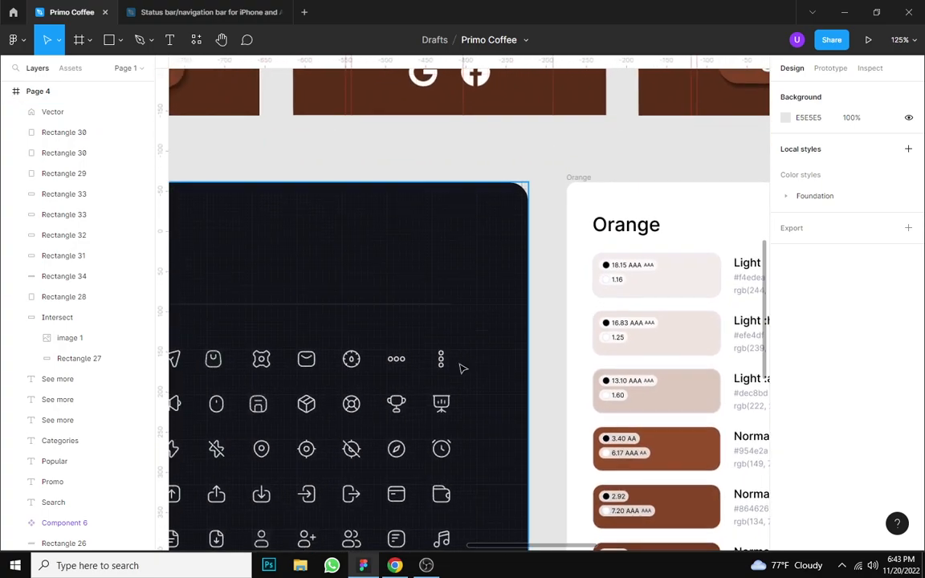
left_click_drag(533, 370, 618, 277)
left_click_drag(242, 366, 572, 361)
left_click(361, 261)
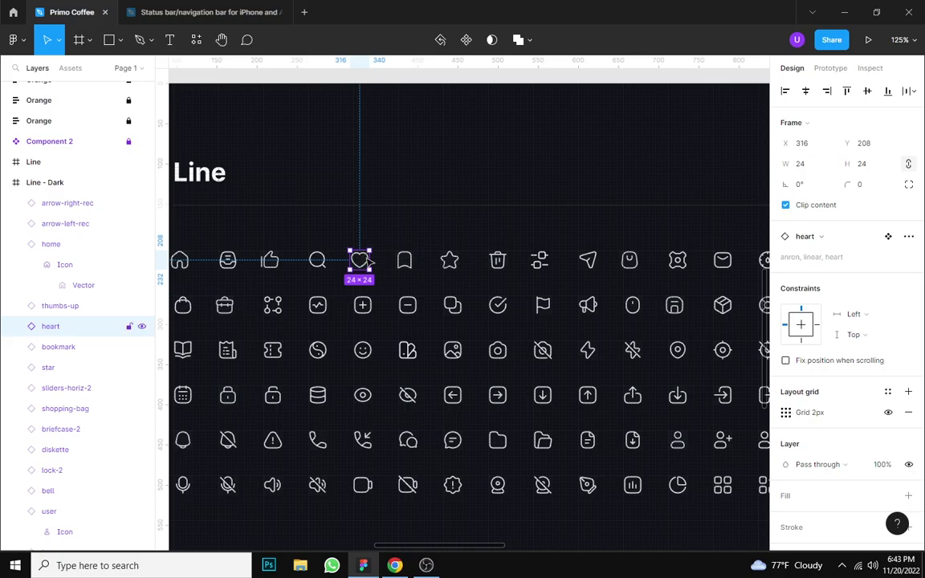
scroll(414, 249, "down", 4)
left_click_drag(622, 194, 202, 339)
left_click(465, 283)
key("ctrl+v")
key("ctrl+z")
scroll(473, 330, "up", 3)
left_click(446, 355)
key("ctrl+v")
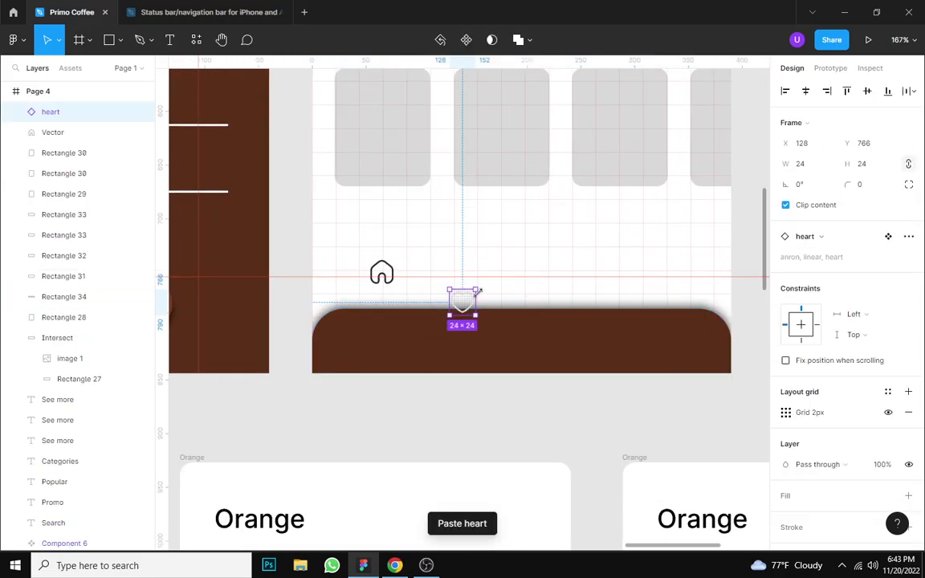
scroll(474, 289, "up", 2)
key("Delete")
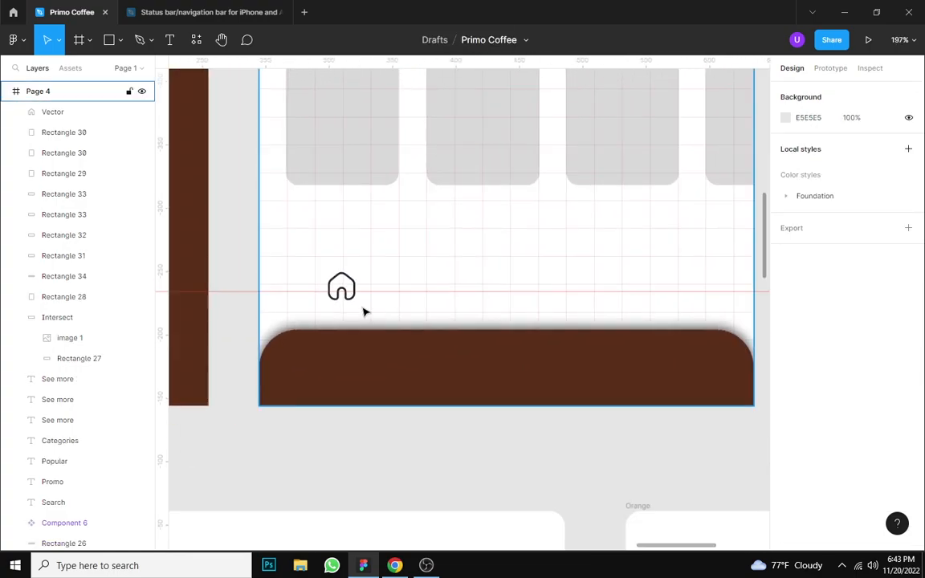
Step: Try to select the heart icon's inner shape within its component in the Line - Dark icon set
scroll(380, 313, "down", 5)
left_click_drag(235, 387, 399, 347)
left_click(70, 339)
left_click_drag(201, 430, 562, 295)
left_click_drag(201, 354, 509, 290)
scroll(400, 295, "up", 4)
left_click_drag(192, 320, 376, 303)
scroll(380, 302, "up", 3)
scroll(380, 302, "up", 5)
double_click(592, 316)
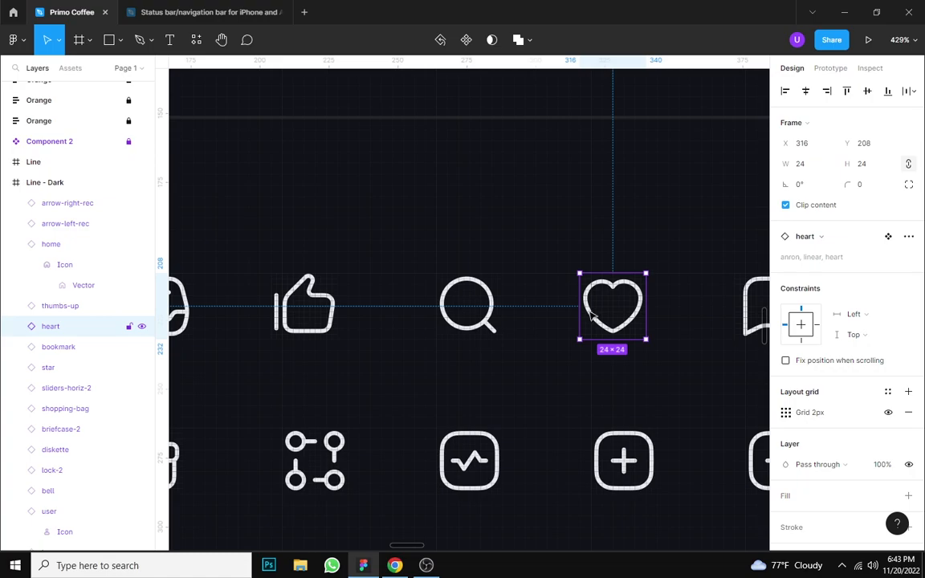
key("Escape")
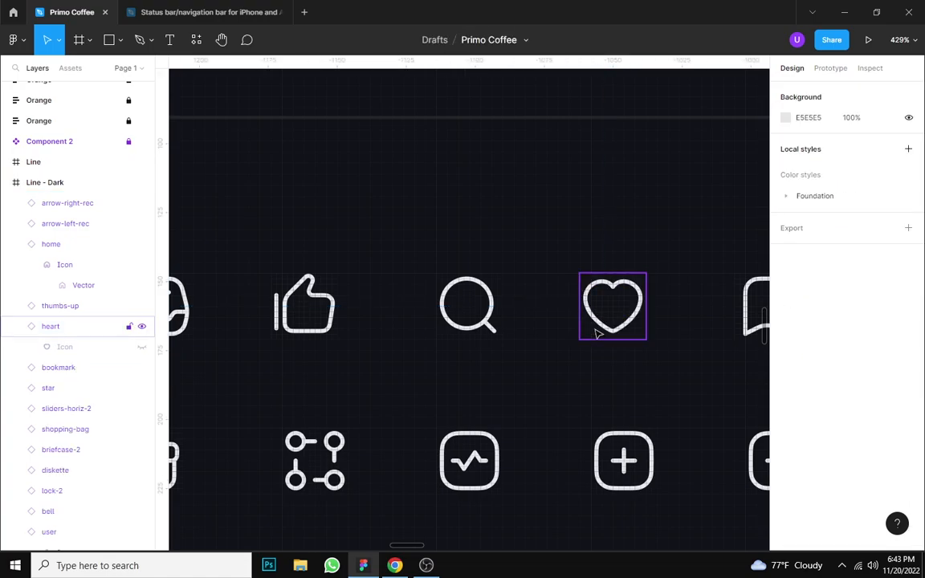
left_click(595, 321)
left_click(617, 378)
scroll(615, 358, "up", 4)
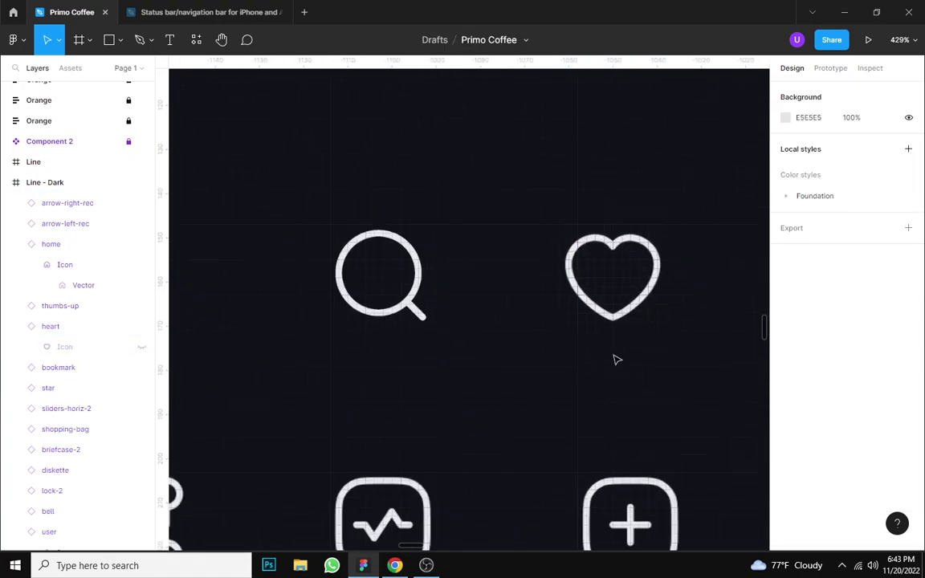
Step: Copy the heart icon from the Line - Dark set and place it on Page 4 beside the home icon
left_click(600, 304)
mouse_move(600, 304)
left_mouse_down()
mouse_move(510, 393)
mouse_move(598, 306)
left_mouse_up()
scroll(597, 307, "down", 8)
left_click_drag(647, 271, 171, 508)
scroll(535, 458, "up", 3)
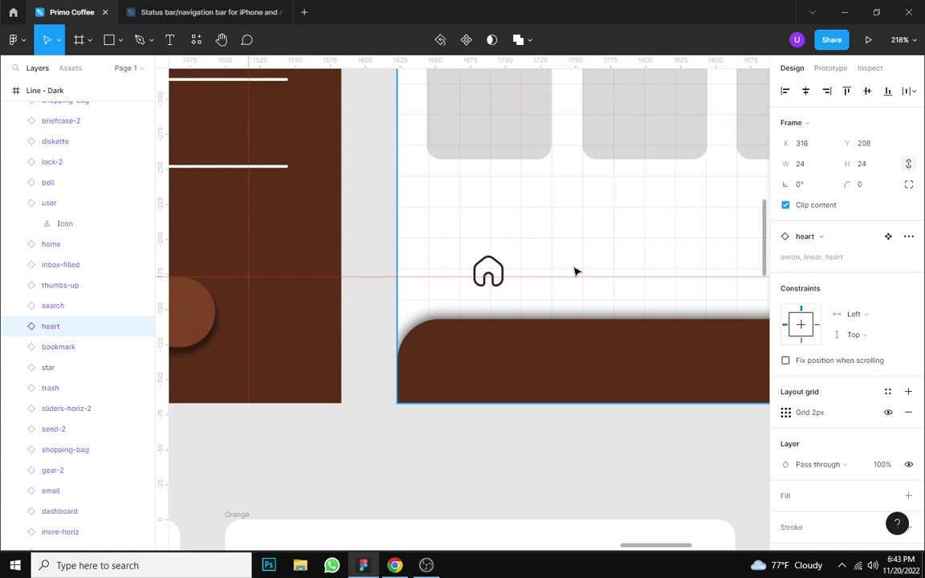
key("ctrl+v")
scroll(499, 300, "up", 5)
left_click_drag(436, 314, 588, 237)
Step: Restore the main component of the pasted heart icon and expand its layers down to the Icon and Vector
right_click(572, 243)
left_click(440, 45)
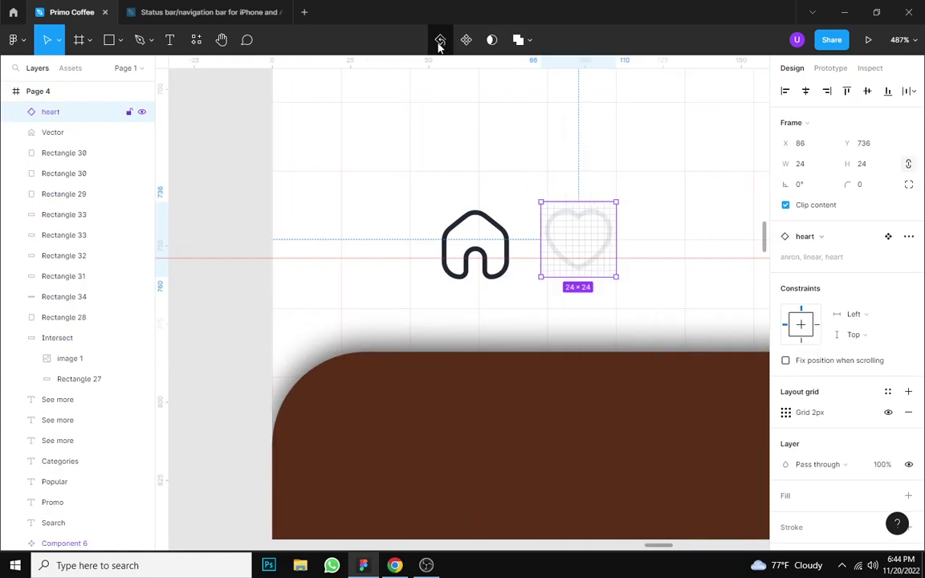
left_click(439, 44)
left_click(636, 229)
left_click(608, 206)
mouse_move(611, 213)
left_mouse_down()
mouse_move(648, 213)
mouse_move(568, 205)
mouse_move(619, 217)
mouse_move(616, 229)
left_mouse_up()
double_click(638, 215)
double_click(618, 216)
left_click(31, 134)
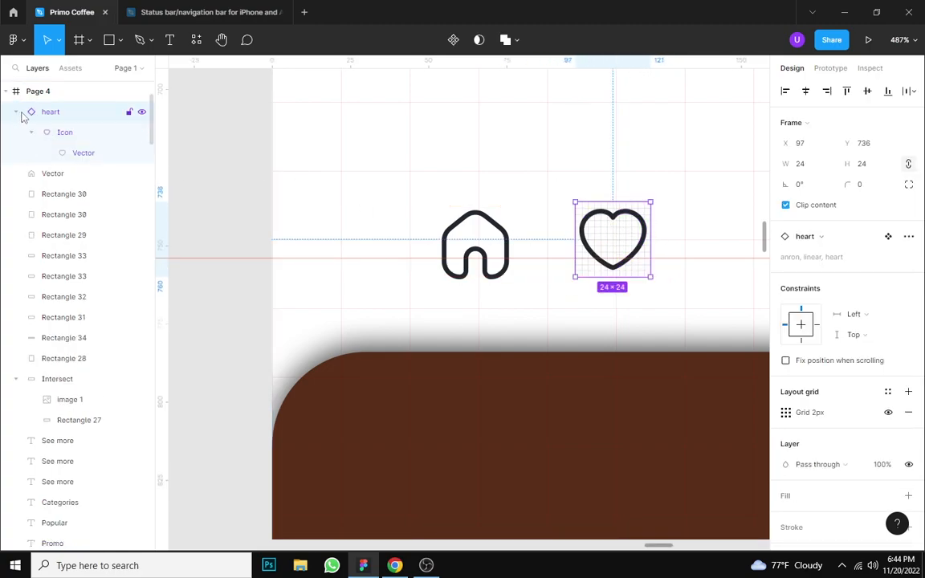
Step: Extract the heart's Icon shape from its component, delete the leftover component and position the shape beside the home icon
left_click(101, 132)
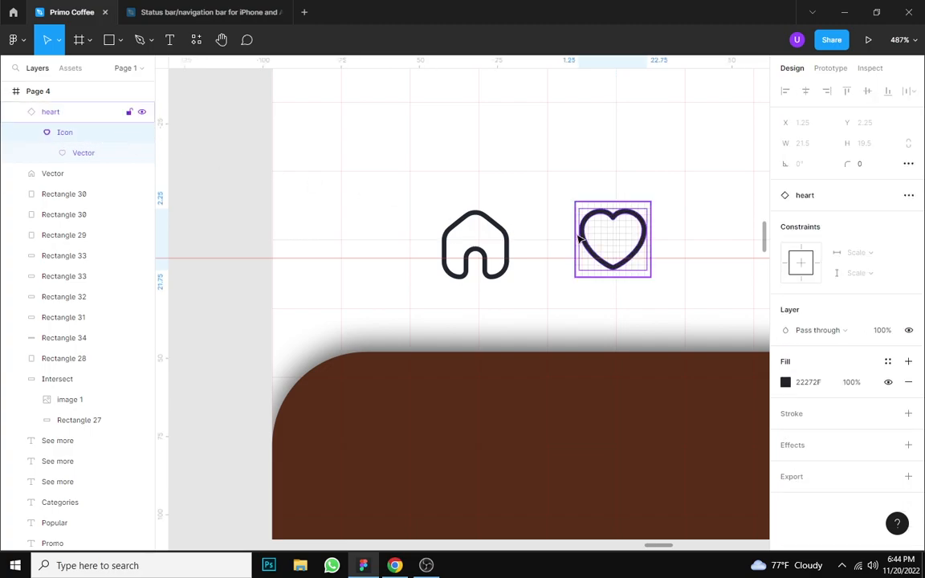
left_click(506, 233, "shift")
key("ctrl+z")
left_click_drag(585, 227, 503, 161)
left_click(592, 228)
key("Delete")
left_click(564, 201)
left_click_drag(564, 200, 611, 239)
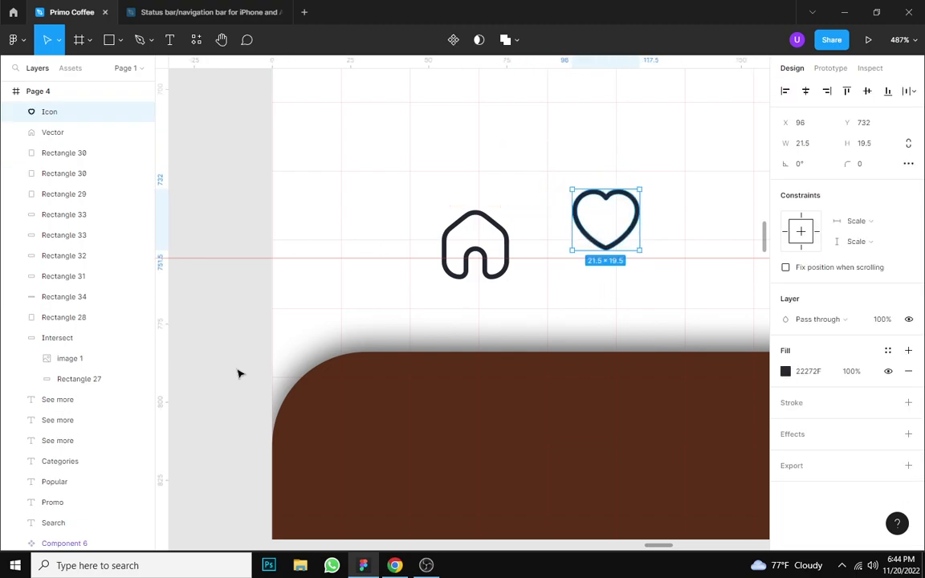
Step: Browse the Line - Dark icon set for further icons for the bottom bar
scroll(407, 325, "down", 8)
left_click_drag(265, 386, 644, 202)
left_click_drag(384, 320, 651, 230)
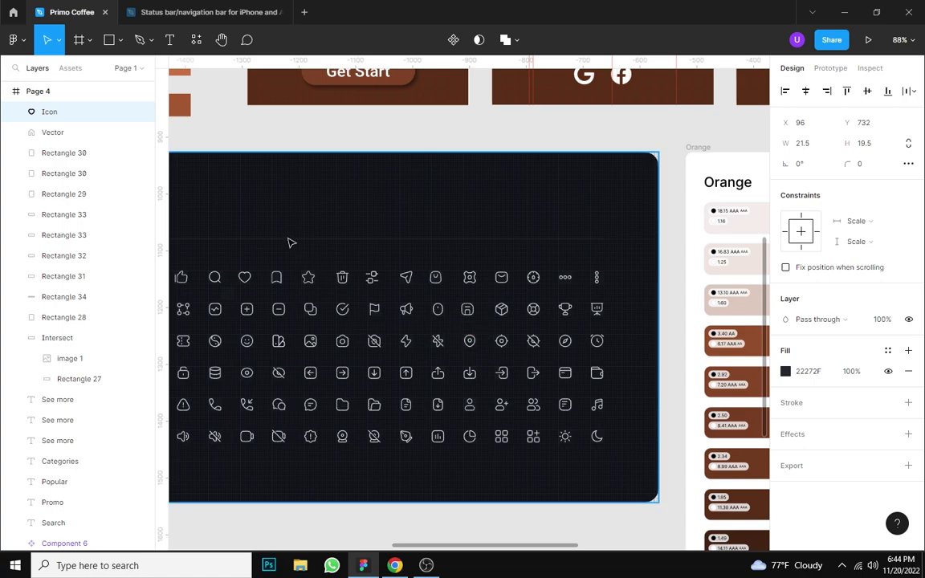
scroll(289, 242, "left", 3)
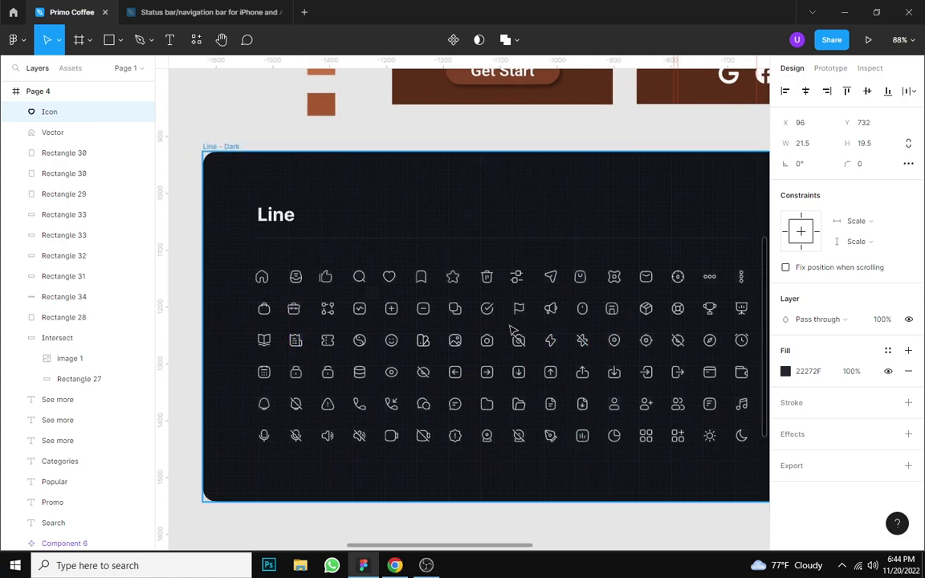
scroll(562, 321, "right", 1)
scroll(461, 292, "up", 2)
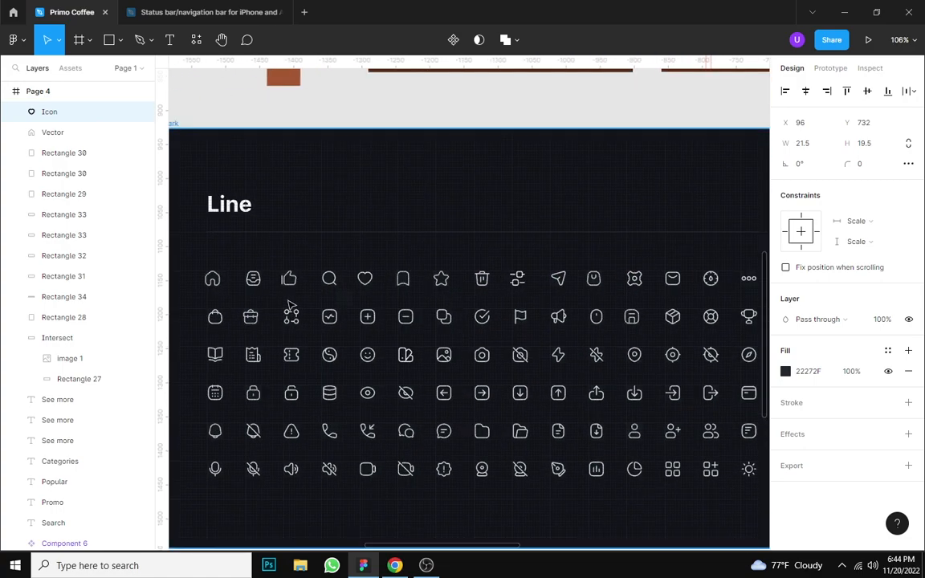
scroll(567, 416, "down", 1)
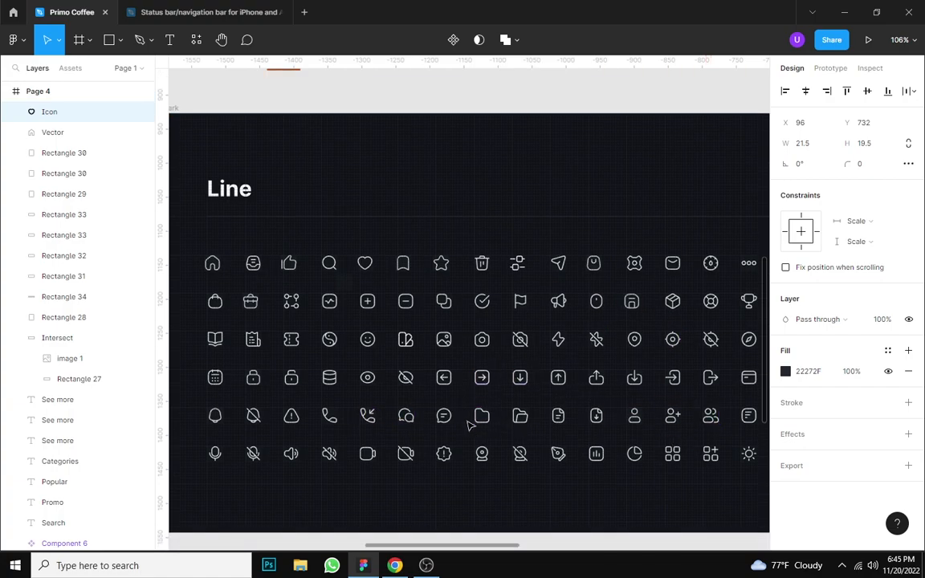
left_click_drag(694, 216, 575, 210)
scroll(562, 241, "down", 4)
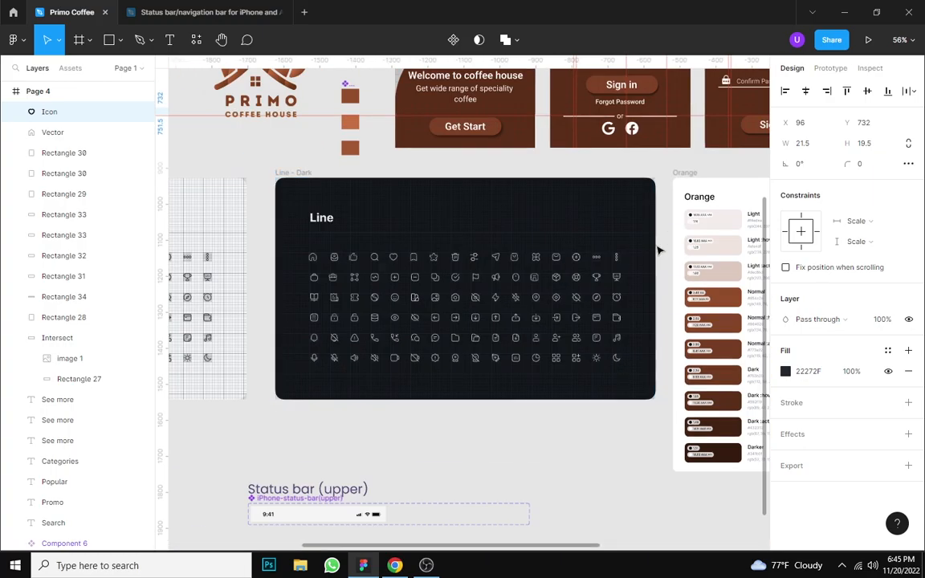
Step: Return to the brown bottom bar on Page 4 and launch the Icons8 plugin
left_click_drag(669, 243, 521, 368)
scroll(511, 421, "up", 5)
left_click(482, 393)
left_click_drag(481, 393, 707, 386)
right_click(615, 309)
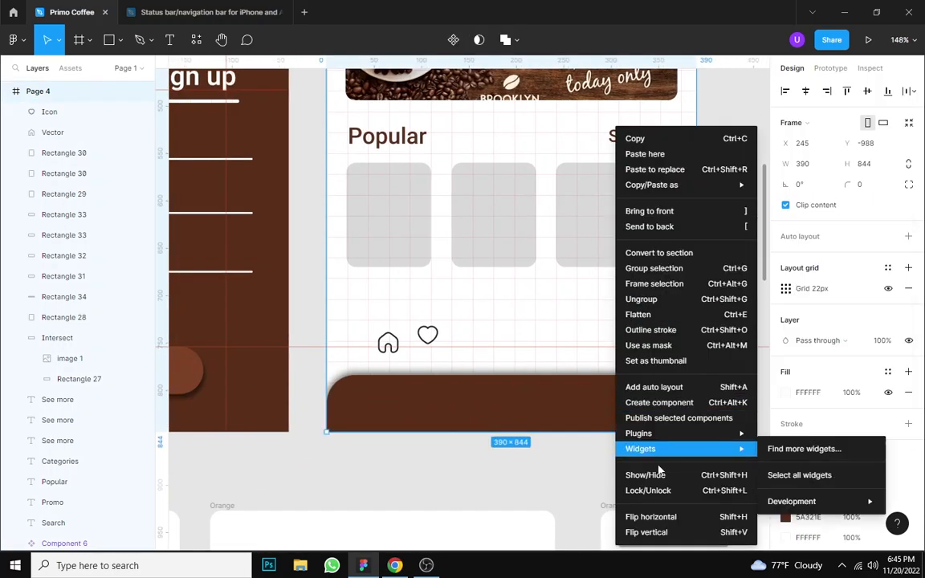
mouse_move(655, 438)
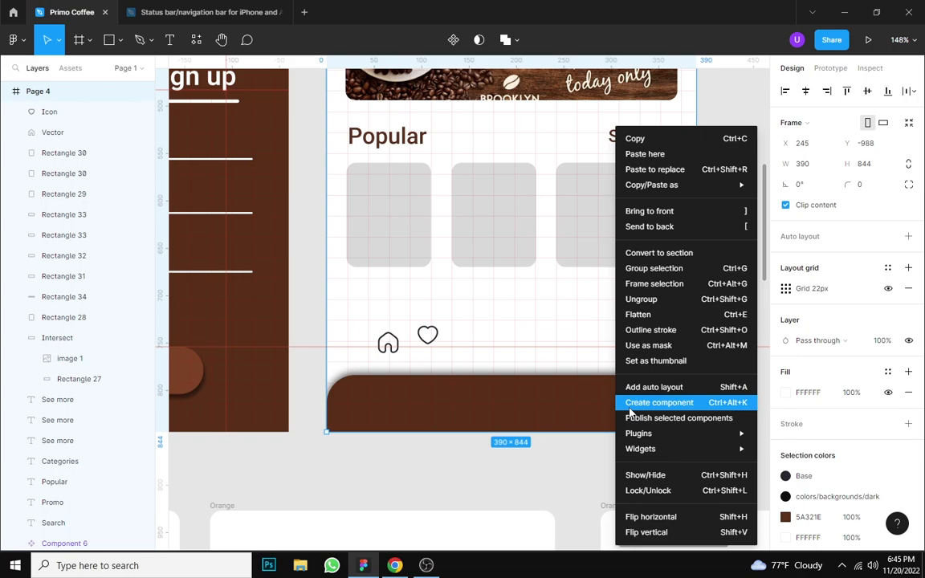
left_click(430, 473)
scroll(429, 474, "down", 5, "ctrl")
right_click(645, 333)
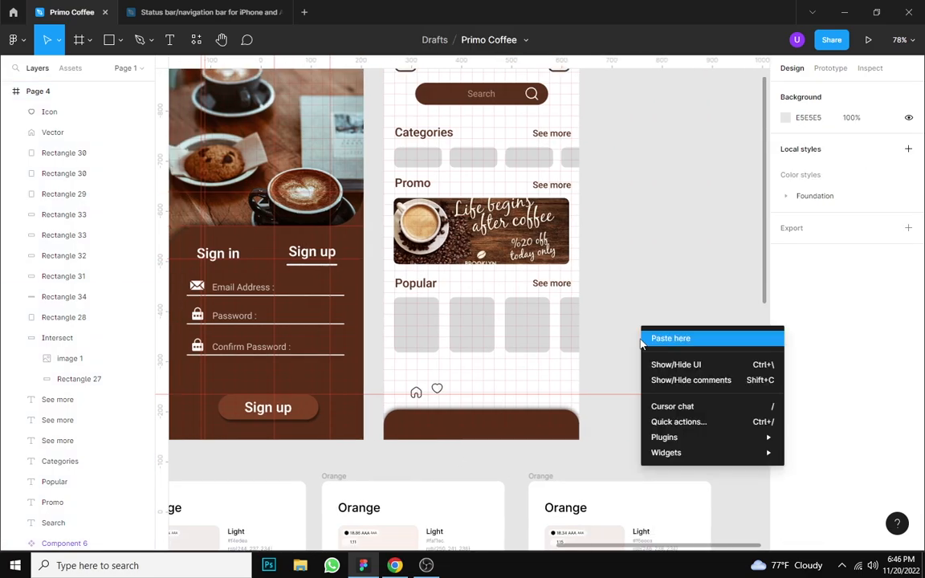
left_click(587, 262)
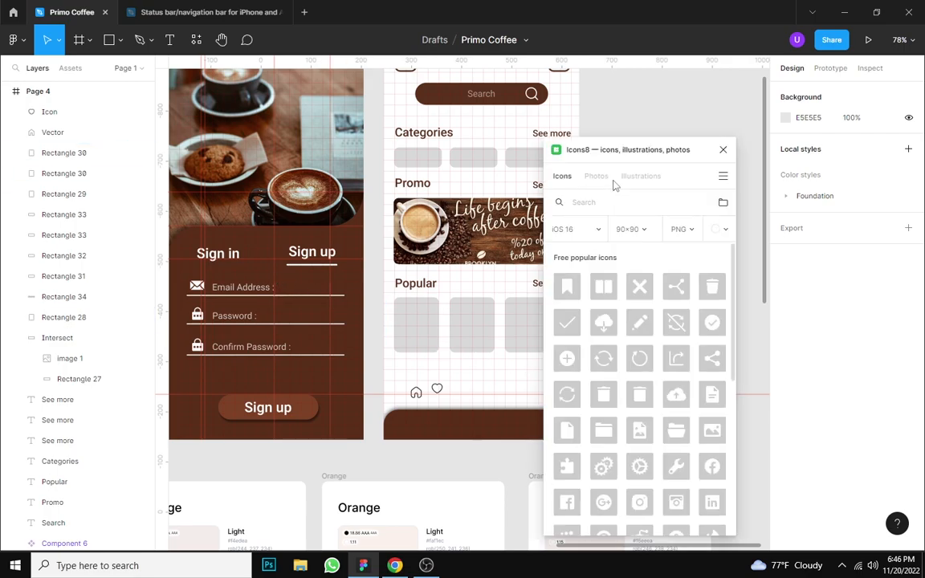
Step: Search Icons8 for "cart" and try placing the Shopping Cart icon beside the heart on Page 4
left_click(584, 202)
type("cart")
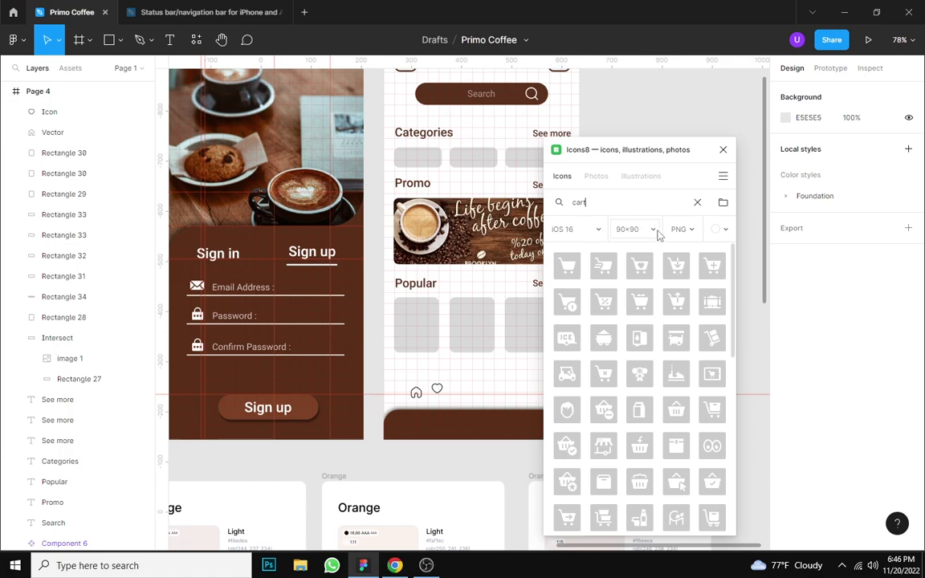
scroll(740, 328, "down", 4)
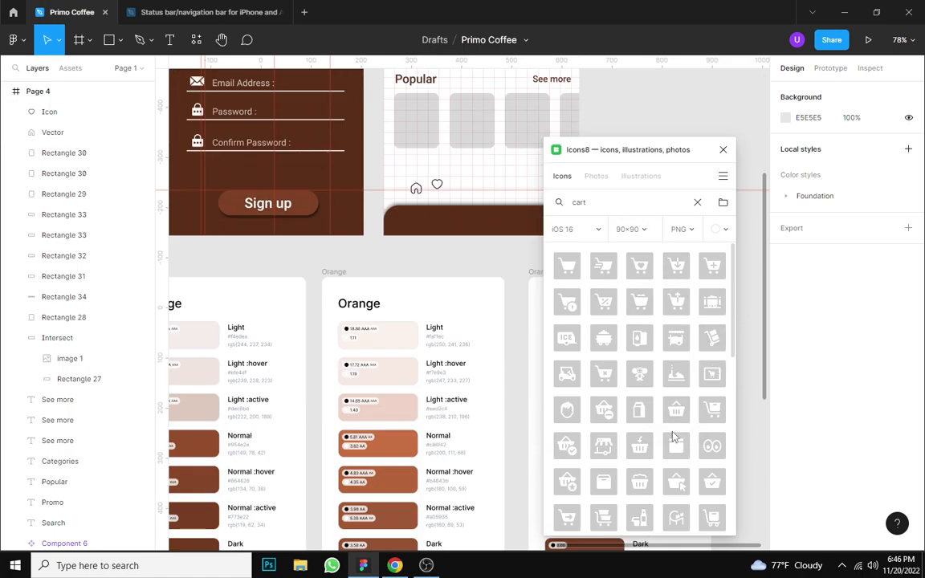
scroll(709, 336, "up", 4)
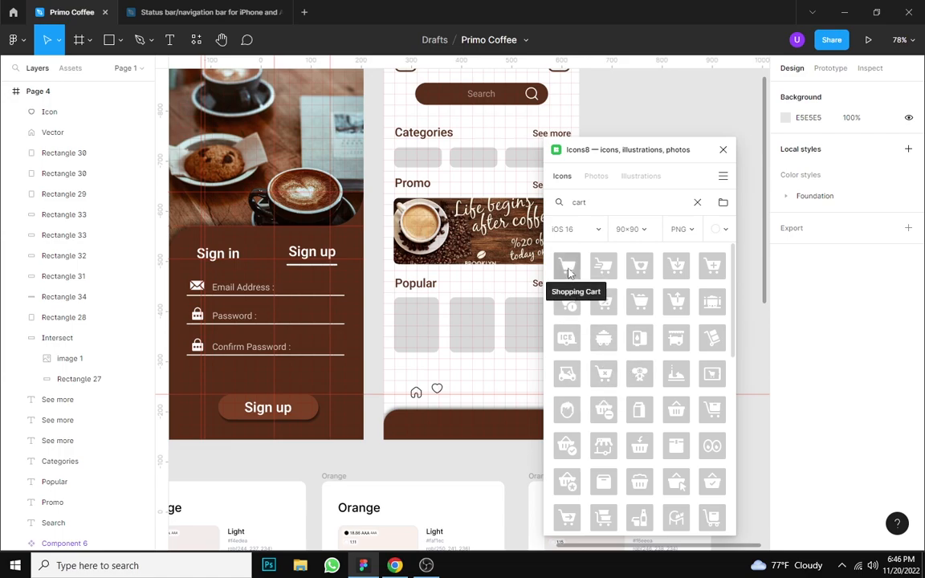
left_click_drag(574, 274, 473, 380)
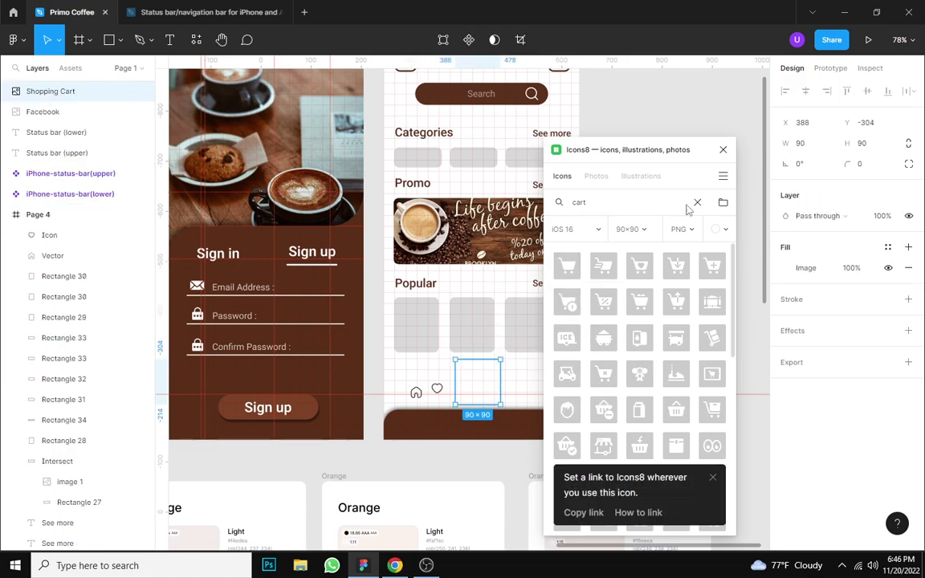
left_click(723, 149)
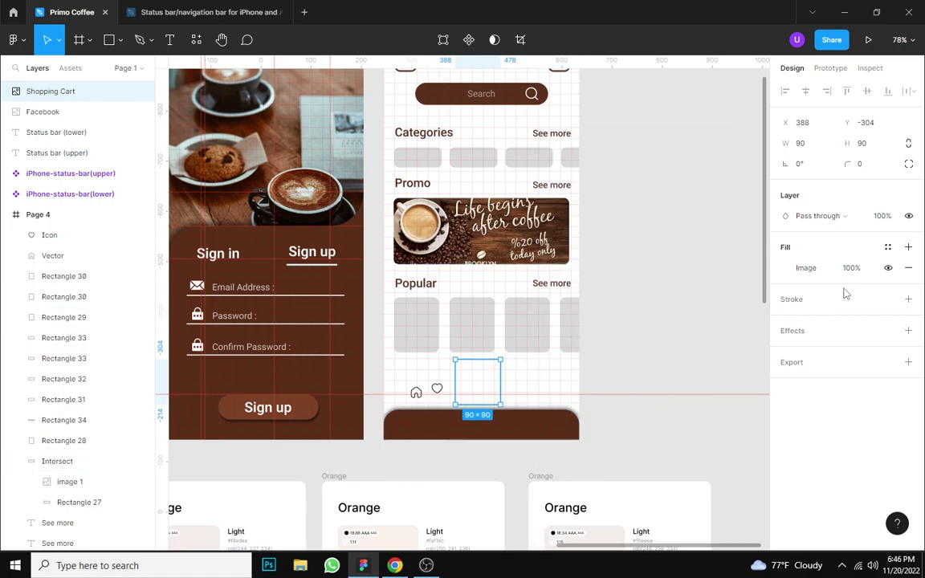
key("Delete")
Step: Reopen Icons8, search for "cart" again and open the custom icon colour picker
right_click(652, 292)
mouse_move(675, 402)
left_click(611, 196)
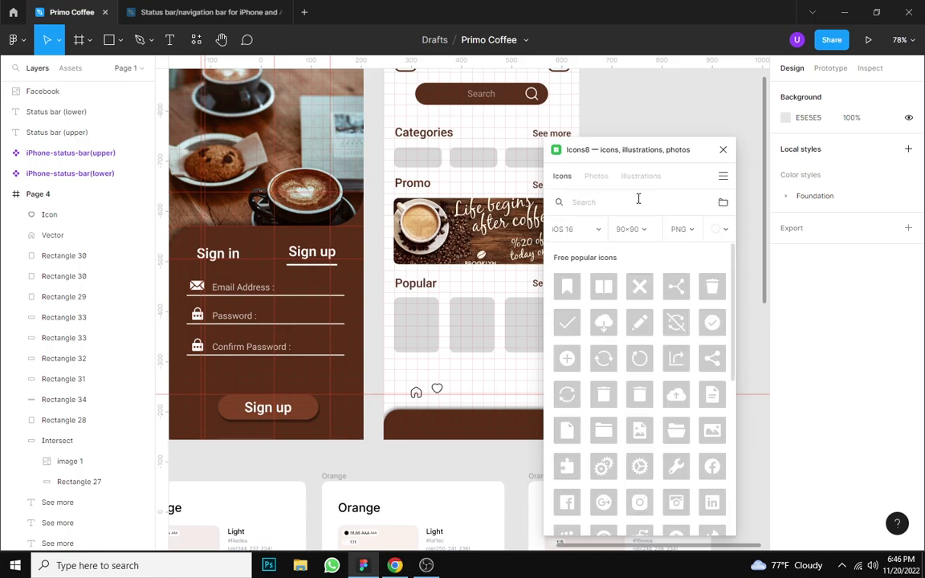
left_click(717, 230)
left_click(646, 251)
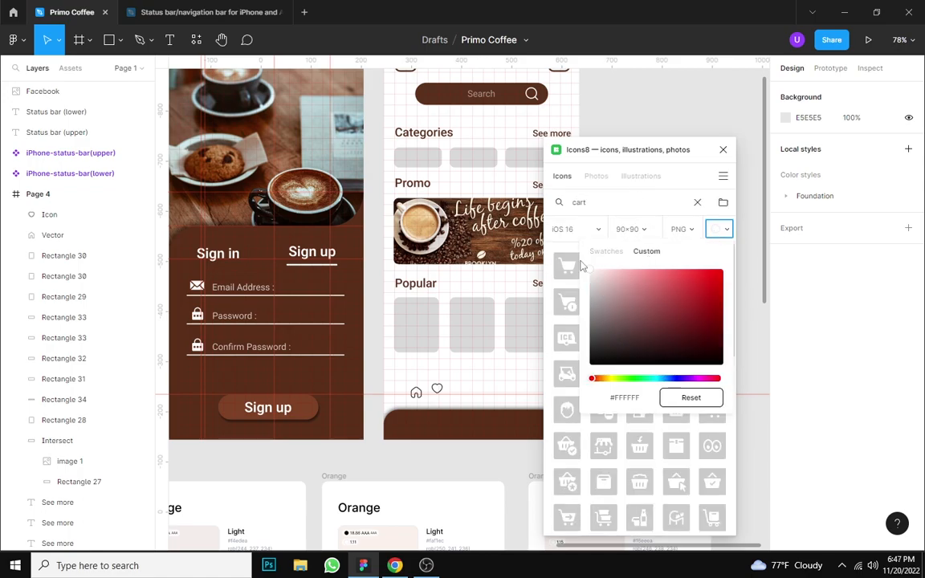
Step: Insert the 90×90 Shopping Cart icon, move it over the brown bottom bar and close Icons8
left_click(512, 99)
left_click(289, 408)
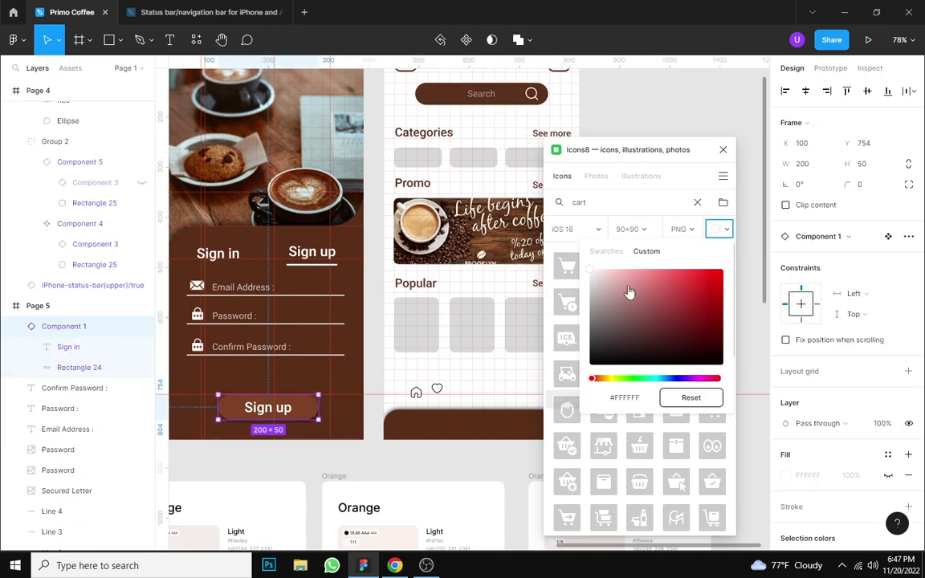
left_click(473, 387)
left_click(567, 268)
left_click_drag(480, 326, 489, 433)
left_click(723, 149)
Step: Set the cart icon's width to 45 and move it fully inside the brown bottom bar
scroll(586, 378, "up", 5)
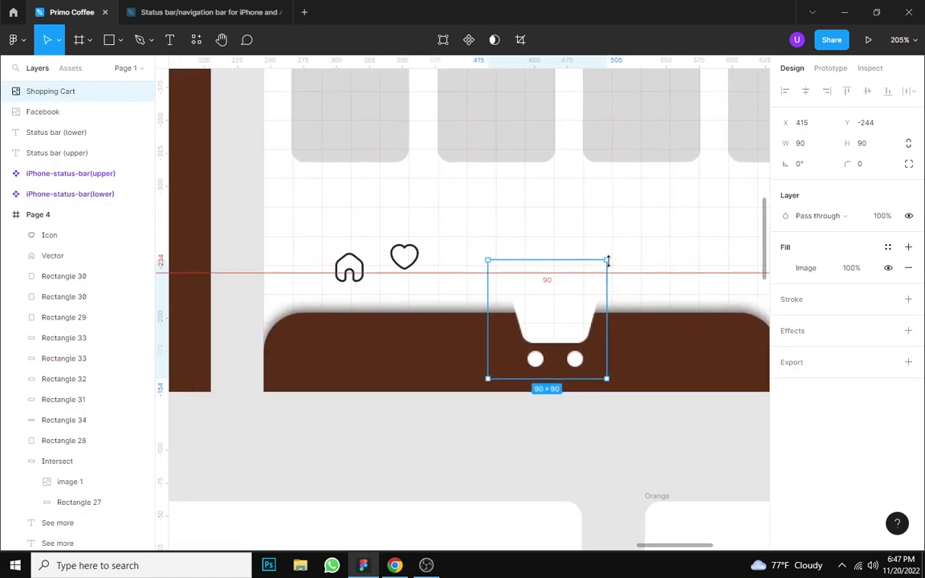
type("45")
key("Return")
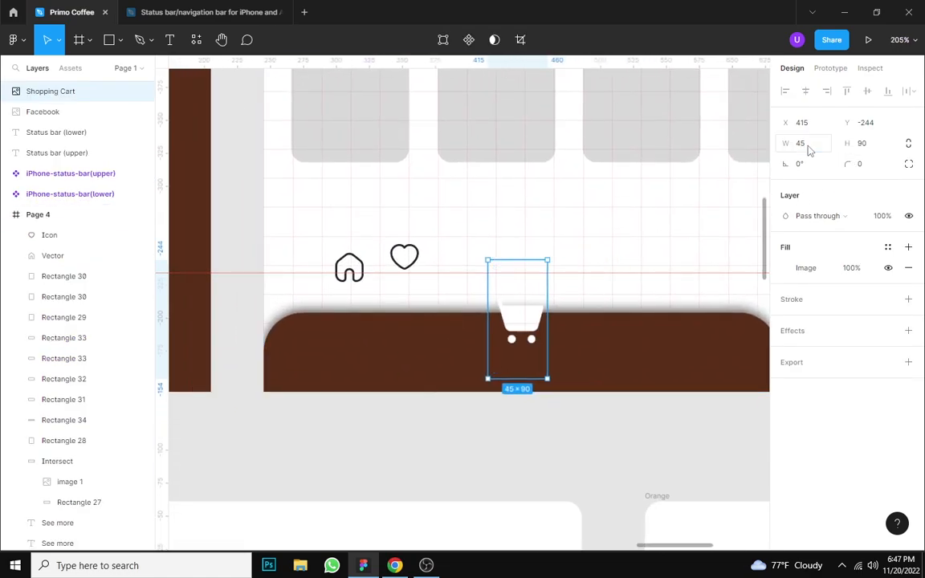
left_click_drag(527, 329, 585, 368)
Step: Add a black stroke of weight 1 to the heart icon
left_click(405, 257)
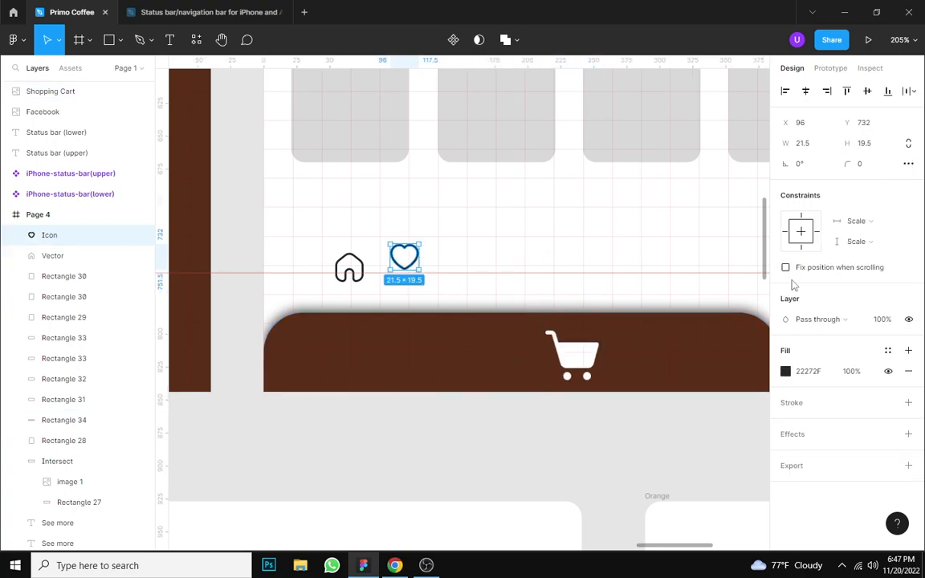
left_click(910, 403)
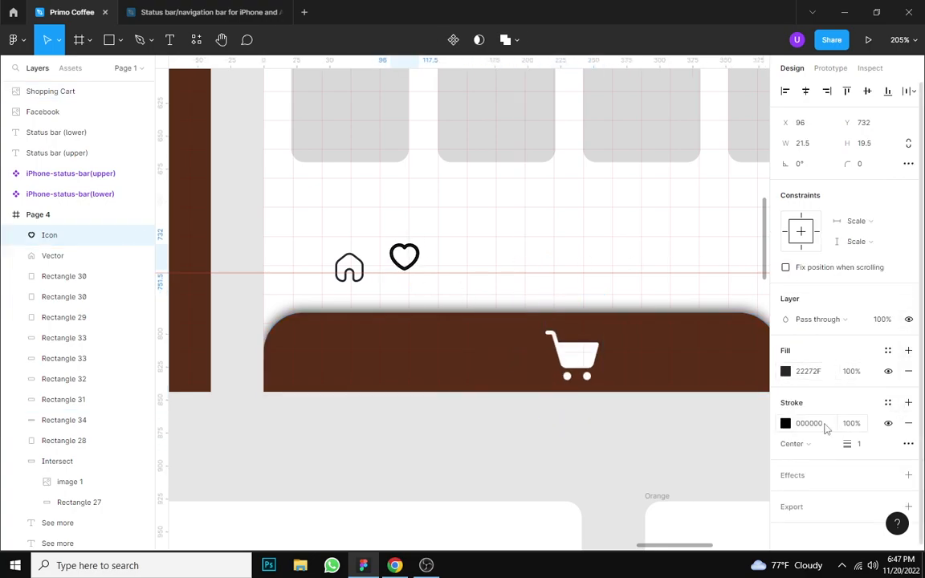
Step: Delete the heart and home icons above the bottom bar
key("Delete")
left_click(349, 267)
key("Delete")
Step: Reopen Icons8, search for "home" and look through the iOS 16 home icons
right_click(469, 238)
mouse_move(493, 433)
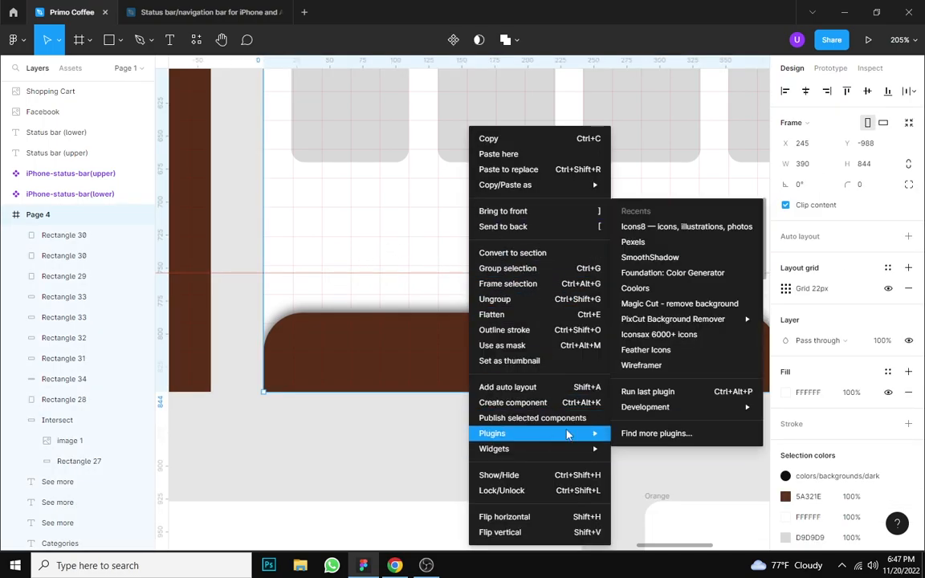
left_click(659, 225)
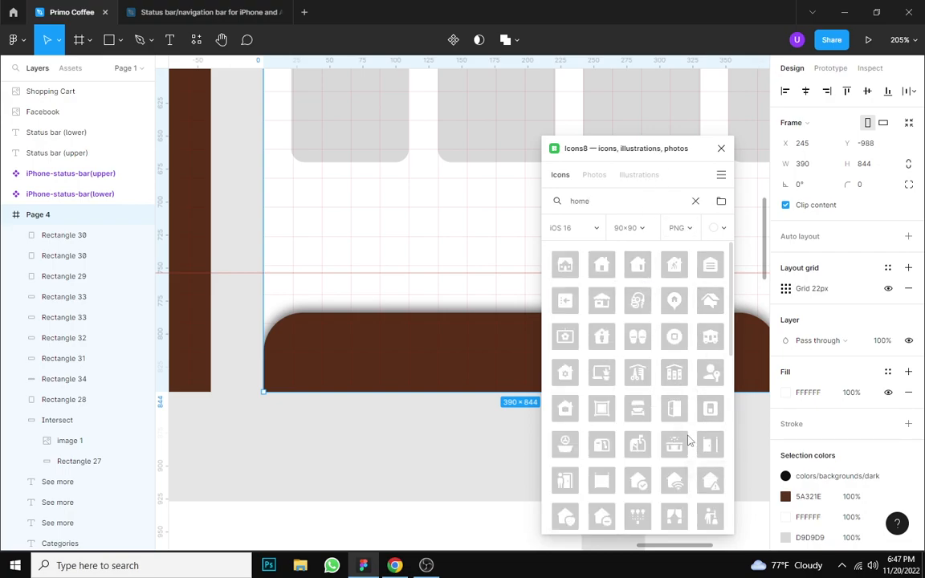
scroll(662, 405, "down", 3)
scroll(661, 406, "down", 6)
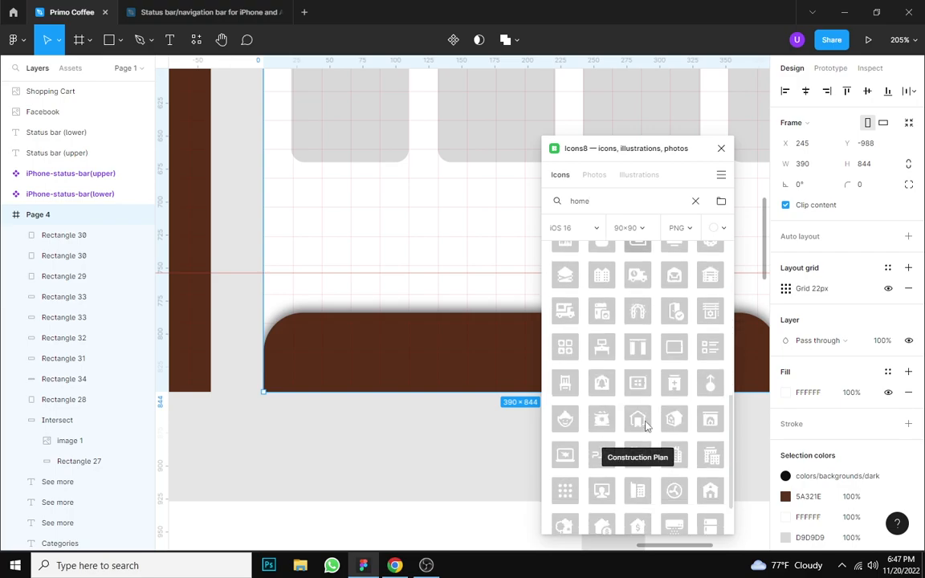
scroll(634, 459, "down", 6)
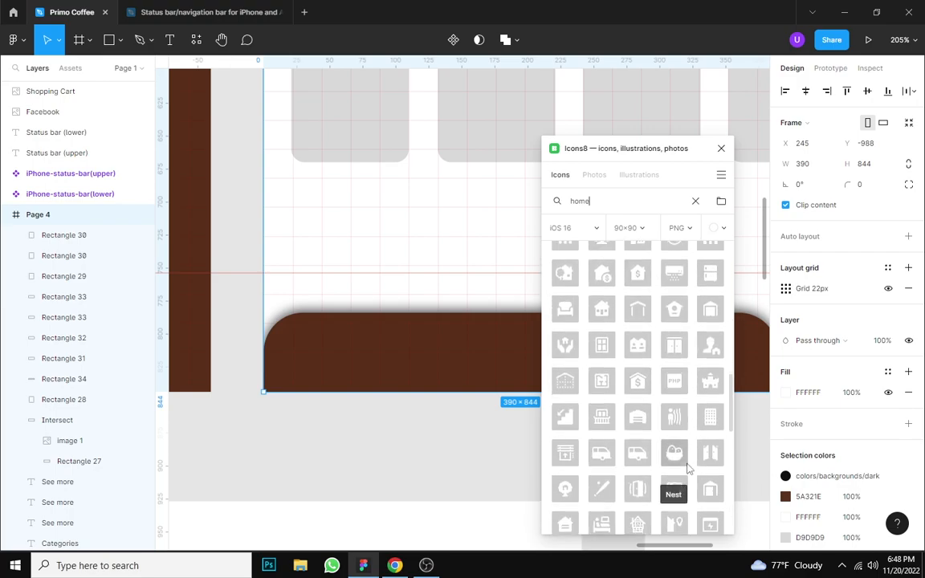
scroll(695, 448, "up", 7)
scroll(706, 426, "up", 3)
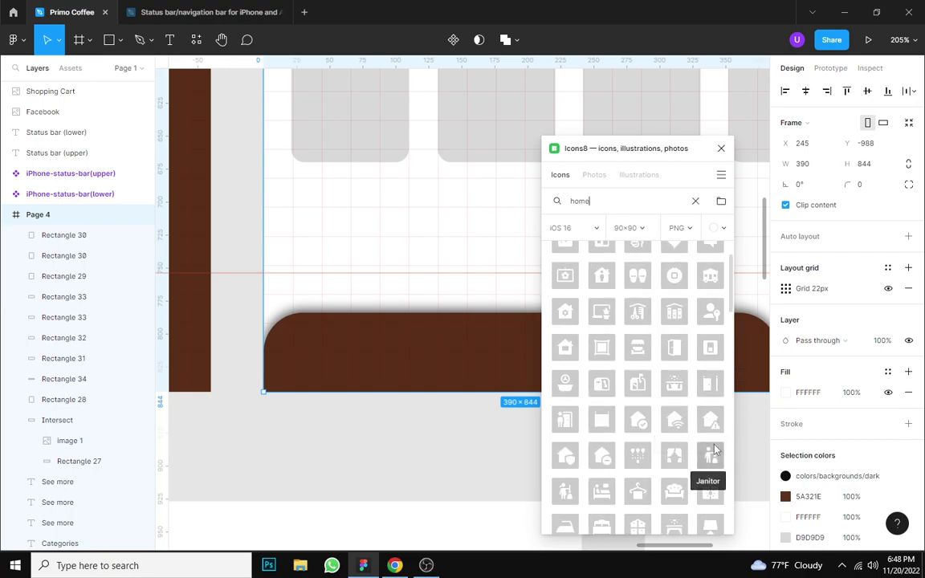
scroll(709, 438, "up", 3)
Step: Set the icon size to 30×30 and compare the home icons in the 3D Fluency, 3D Plastilina and All styles
left_click(631, 228)
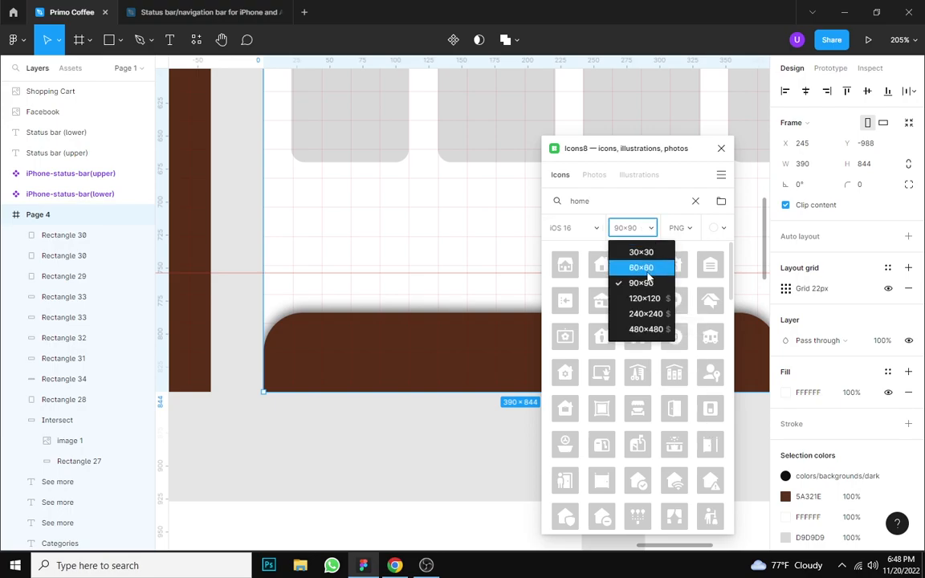
left_click(598, 230)
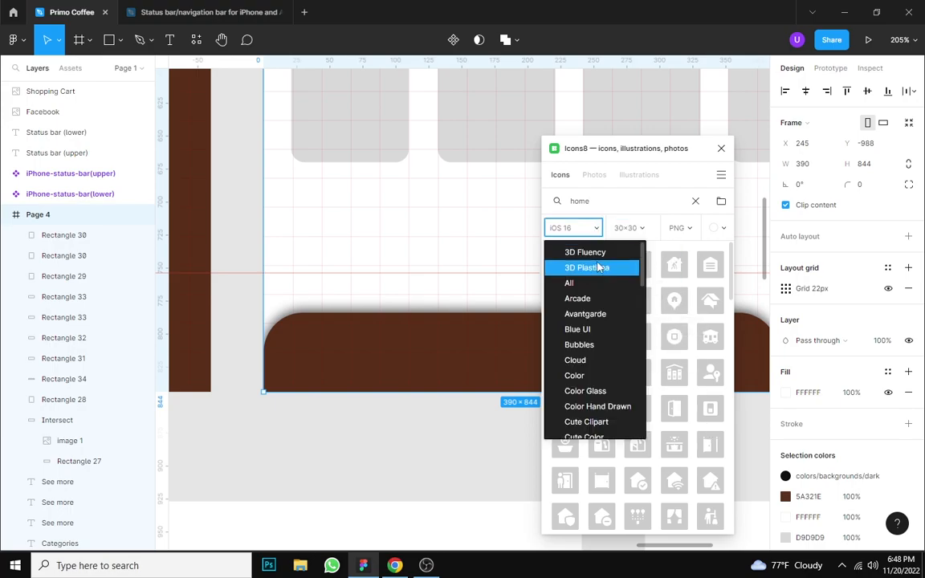
left_click(586, 251)
left_click(597, 231)
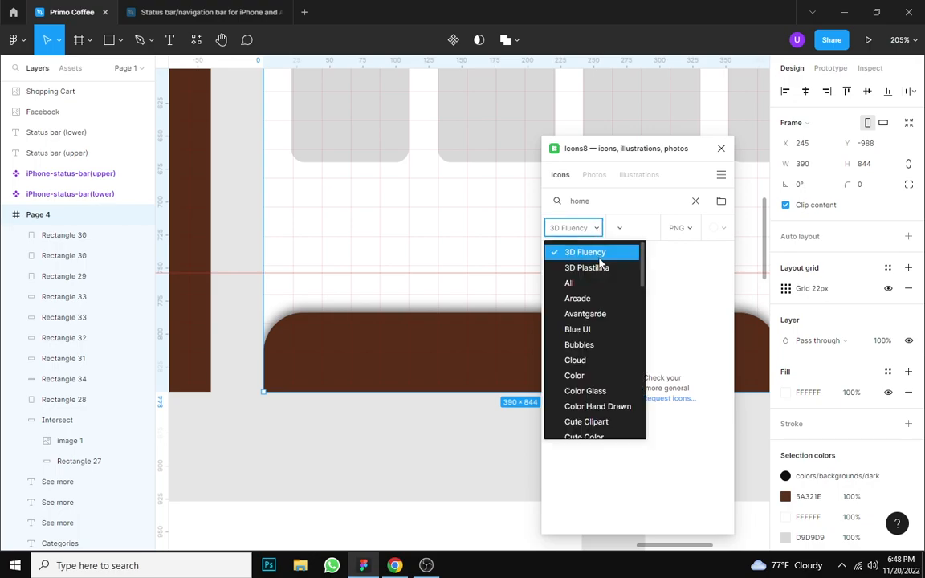
left_click(598, 264)
left_click(593, 230)
left_click(597, 284)
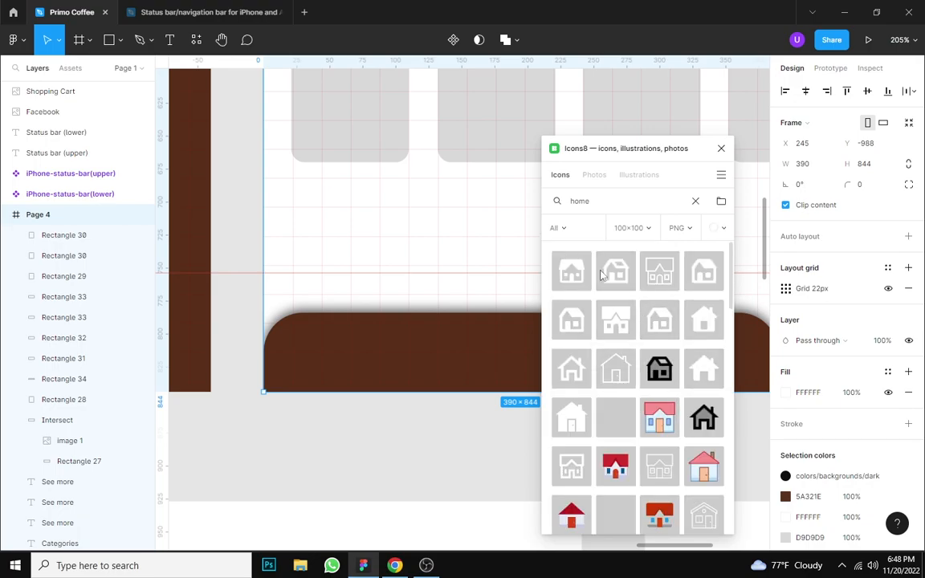
Step: Look through the available icon styles, switch back to iOS 16 and examine its home icons
left_click(562, 228)
scroll(584, 373, "down", 3)
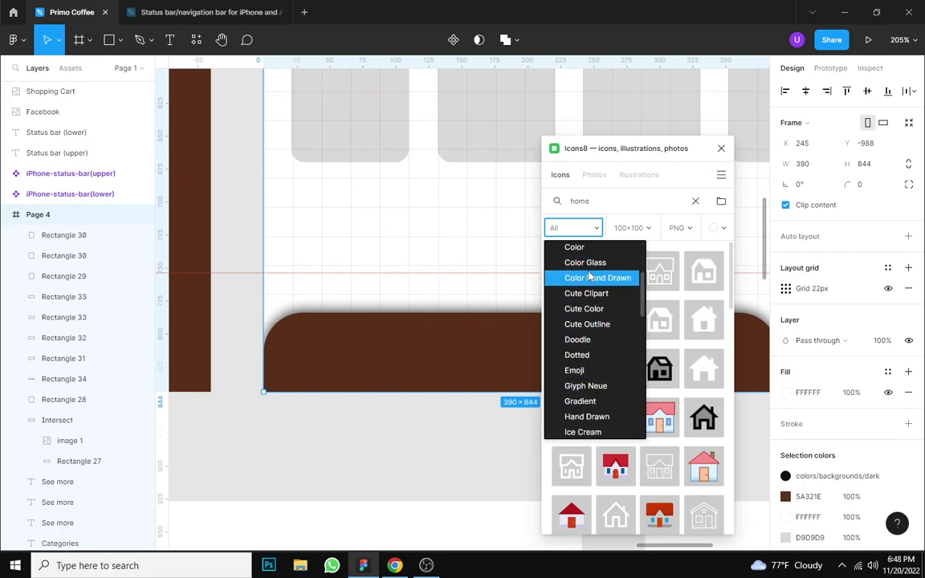
scroll(598, 321, "down", 5)
scroll(609, 365, "down", 5)
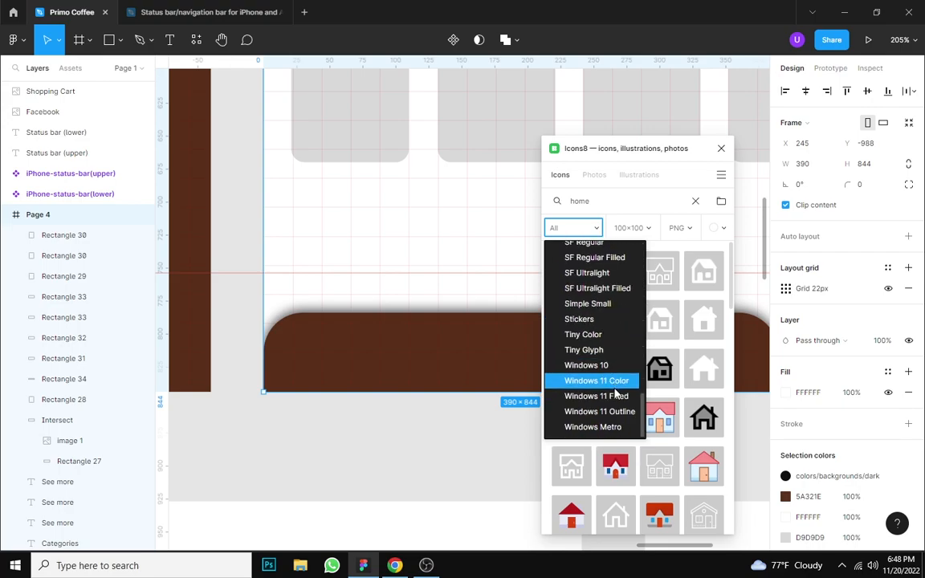
scroll(616, 352, "up", 10)
scroll(610, 338, "down", 5)
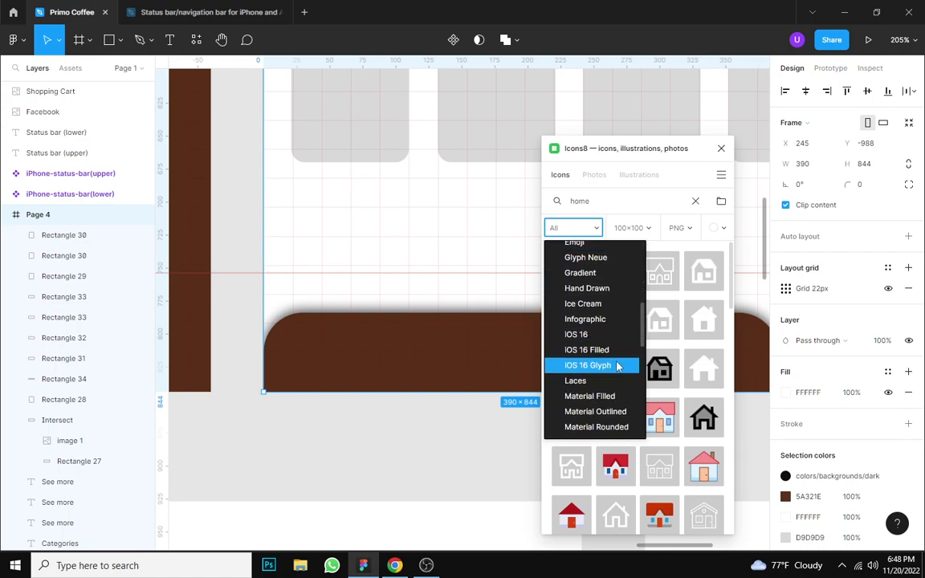
left_click(614, 364)
scroll(651, 362, "down", 3)
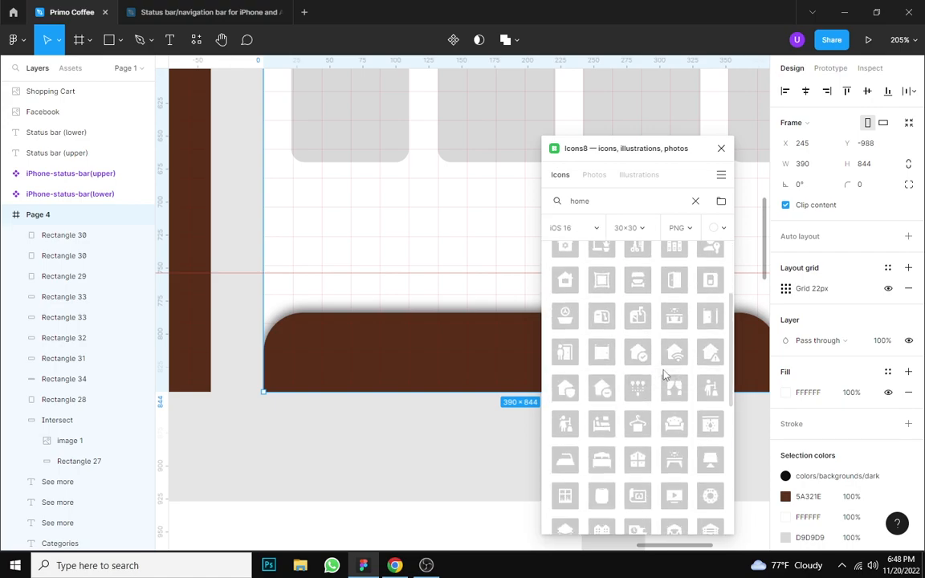
Step: Close Icons8 and undo the deletion of the heart and home icons
left_click(721, 148)
key("ctrl+z")
key("ctrl+z")
key("ctrl+z")
key("ctrl+z")
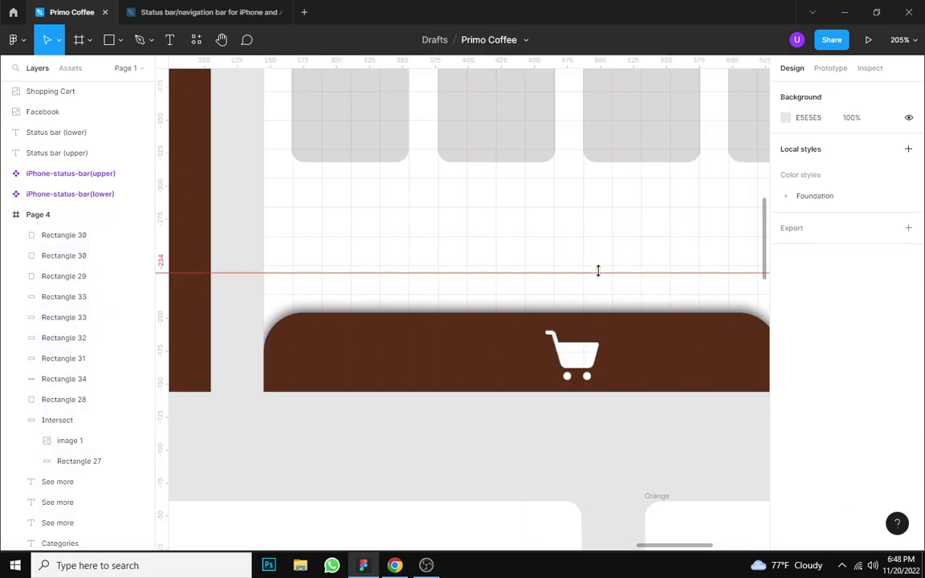
key("ctrl+z")
key("ctrl+z")
Step: Try replacing the home icon's stroke with a new black one and adjusting its weight
left_click(360, 295)
scroll(360, 295, "up", 3)
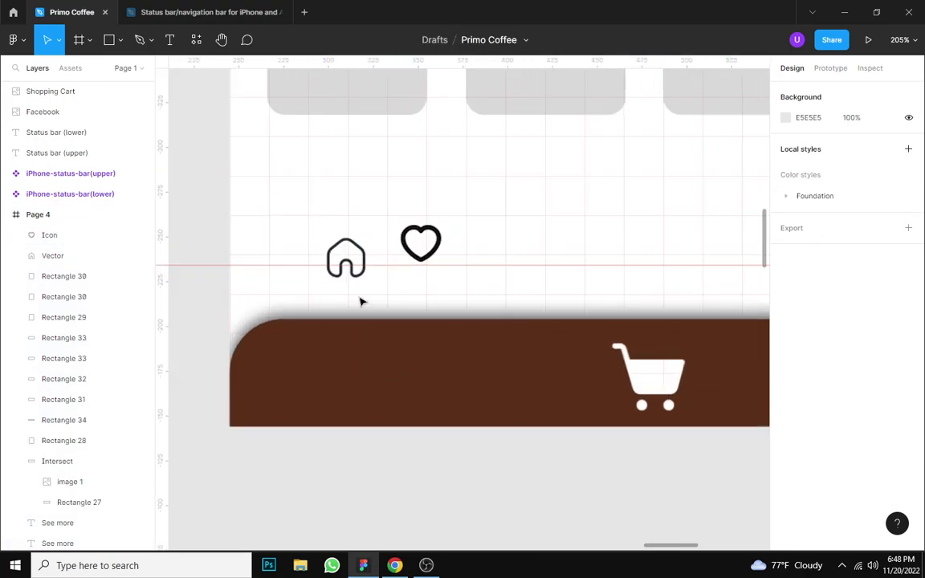
left_click(358, 270)
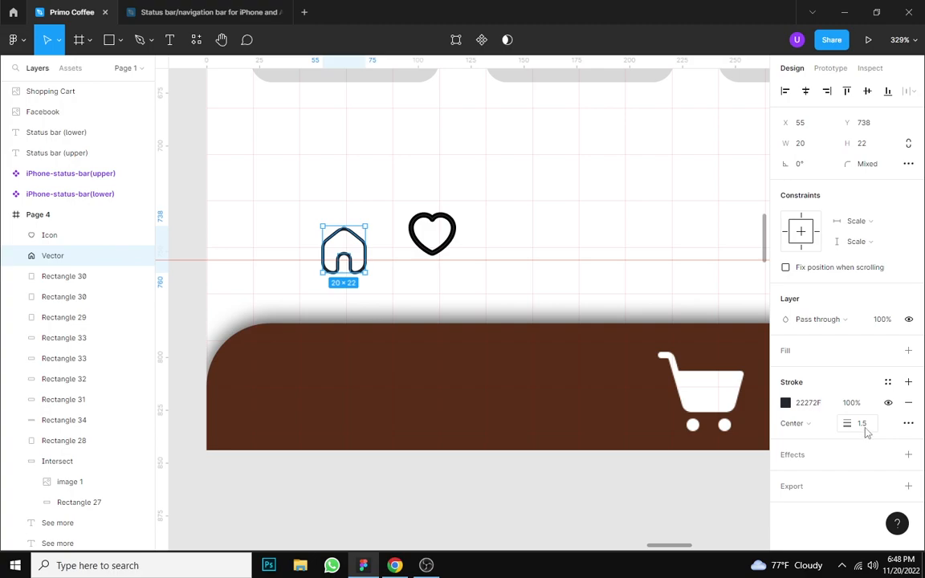
left_click(909, 402)
left_click(908, 381)
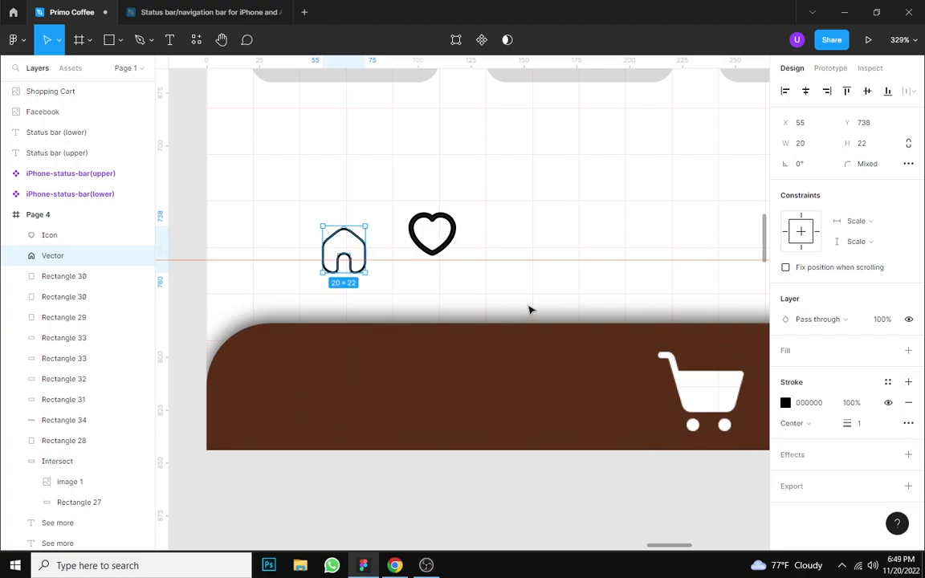
left_click(828, 423)
mouse_move(857, 423)
left_mouse_down()
mouse_move(878, 424)
mouse_move(850, 429)
left_mouse_up()
Step: Replace the home icon's stroke with a white fill and move the icon onto the brown bar, left of the cart
left_click(909, 350)
left_click(908, 424)
left_click(786, 371)
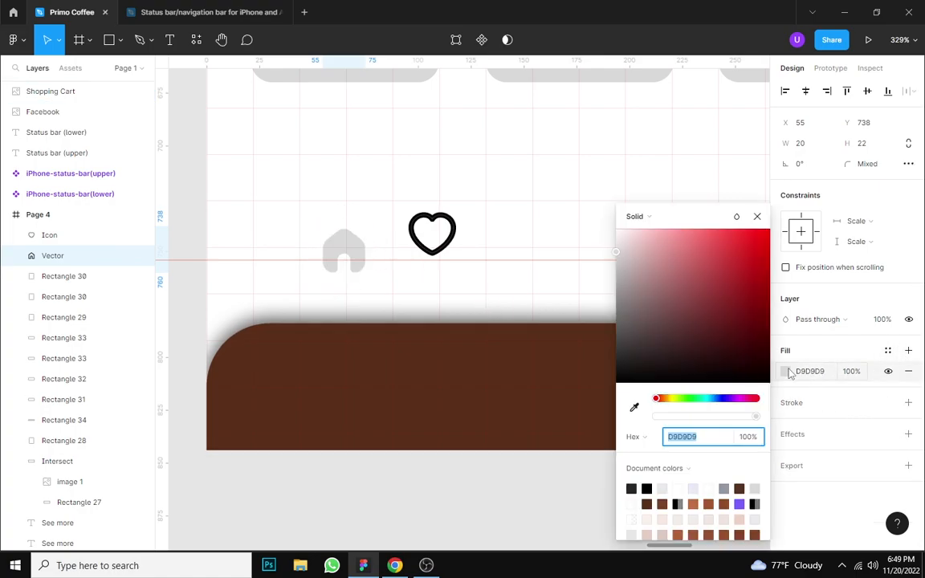
left_click_drag(648, 262, 607, 225)
left_click_drag(370, 259, 414, 401)
left_click(757, 216)
Step: Replace the heart icon's stroke with a white FFFFFF fill and move the icon onto the brown bar, between the home and cart icons
left_click(452, 240)
left_click(908, 371)
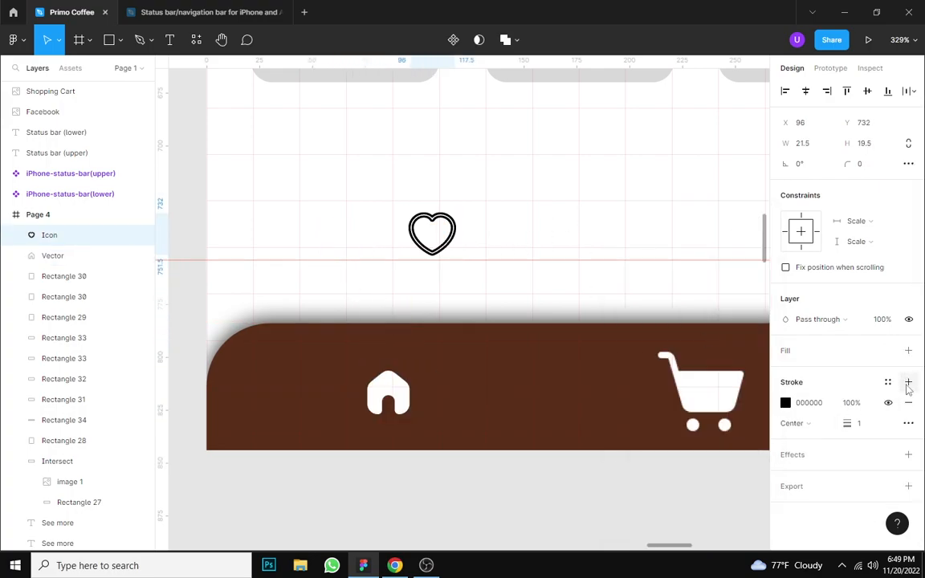
left_click(908, 350)
left_click(786, 371)
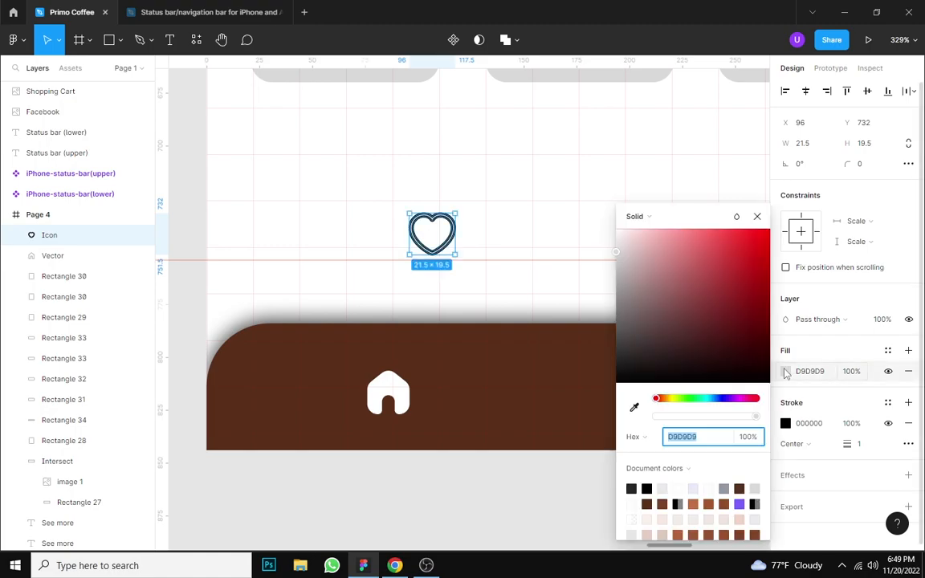
type("FFFFFF")
left_click(757, 216)
left_click_drag(450, 245, 506, 405)
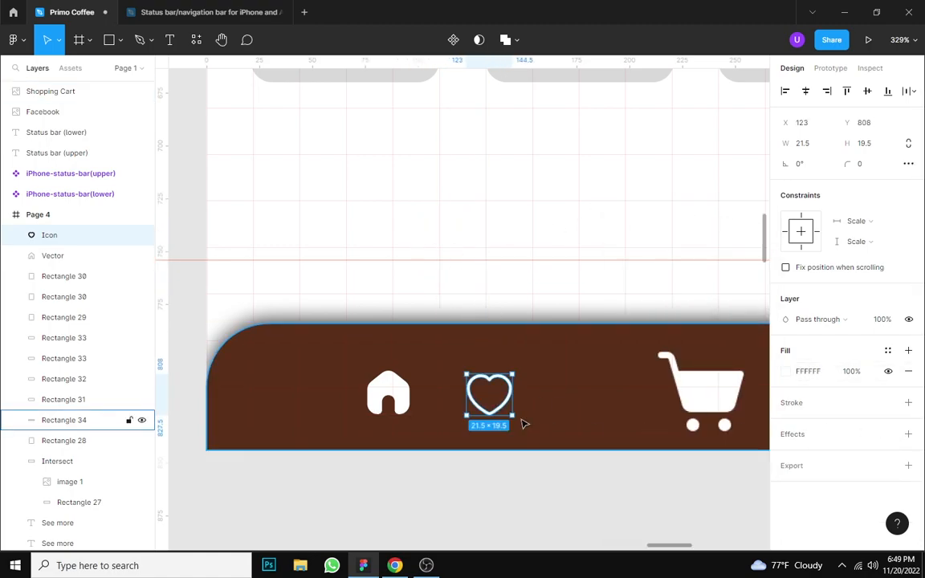
Step: Try out colour styles on the heart icon, then replace its stacked fills with a single new solid fill
left_click(541, 405)
left_click(511, 387)
left_click(888, 371)
left_click(889, 371)
left_click(889, 351)
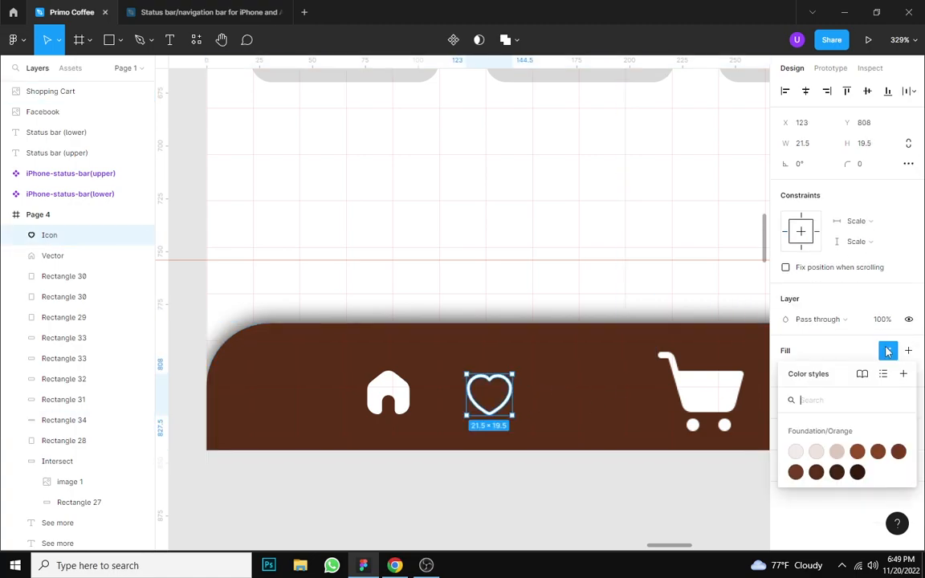
left_click(903, 374)
left_click(765, 340)
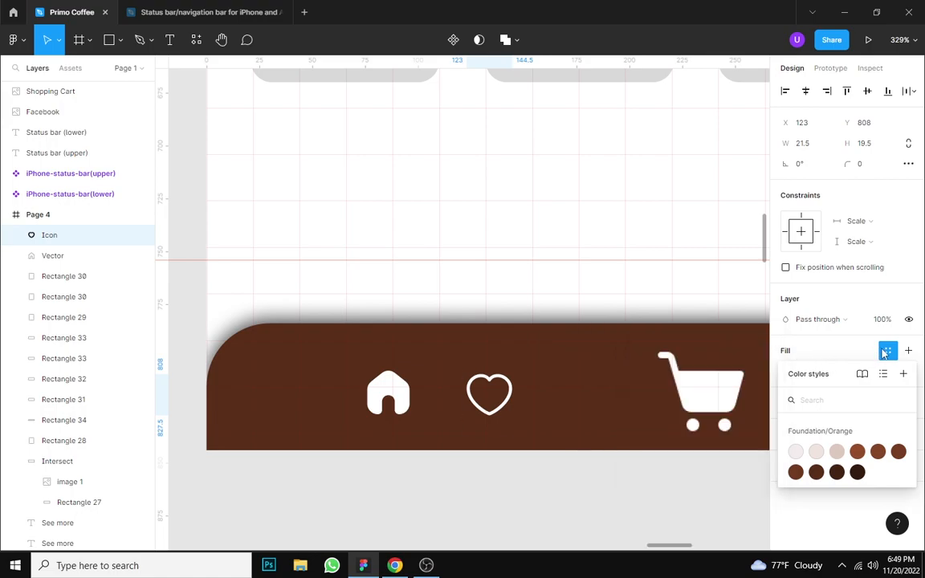
key("Escape")
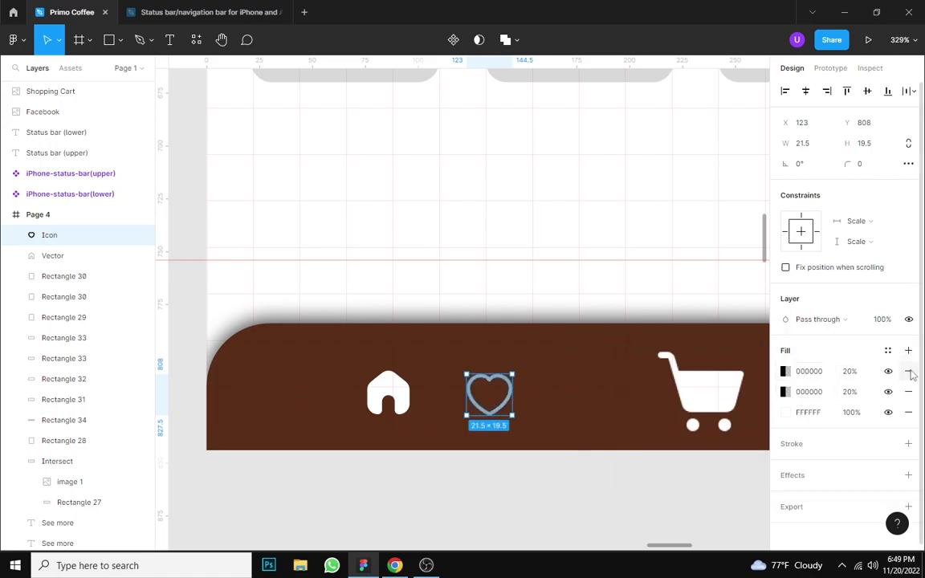
left_click(910, 372)
left_click(910, 372)
left_click(910, 372)
left_click(909, 351)
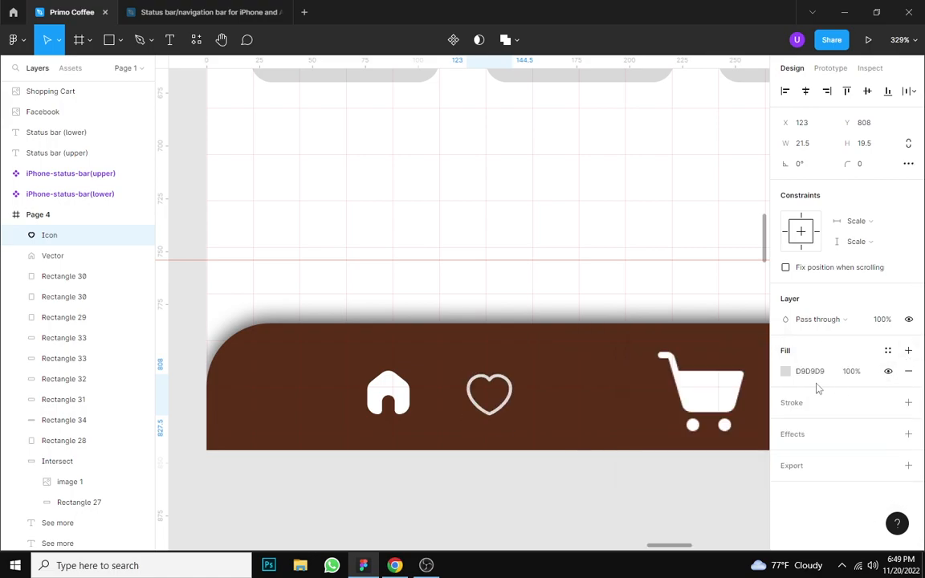
Step: Delete the heart icon from the brown bar
left_click(568, 397)
left_click(492, 396)
key("Delete")
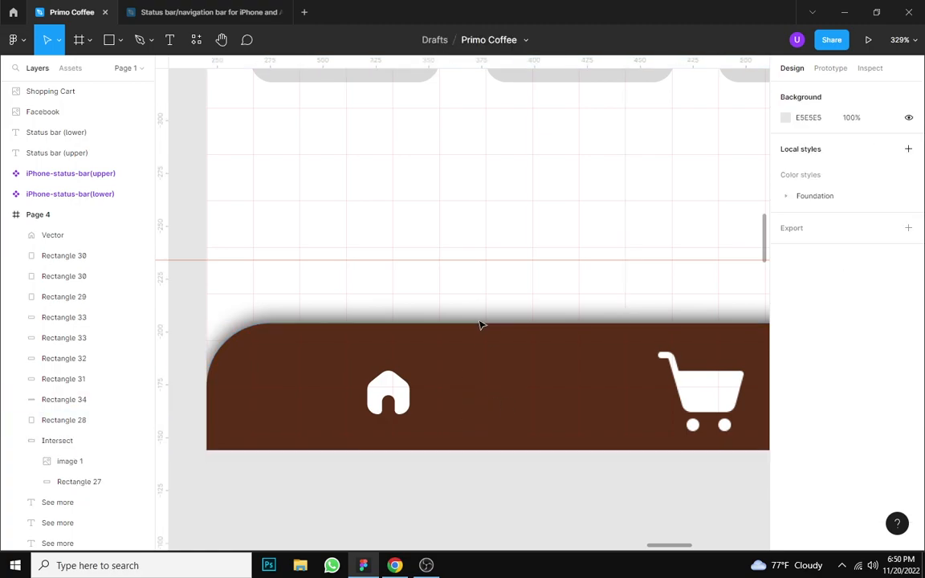
Step: Look through the Line icon set for the heart icon and select its vector to examine its stroke
scroll(297, 474, "down", 3)
left_click_drag(274, 491, 659, 335)
scroll(600, 418, "down", 2)
left_click_drag(600, 418, 721, 250)
left_click_drag(322, 402, 702, 246)
scroll(405, 290, "up", 2)
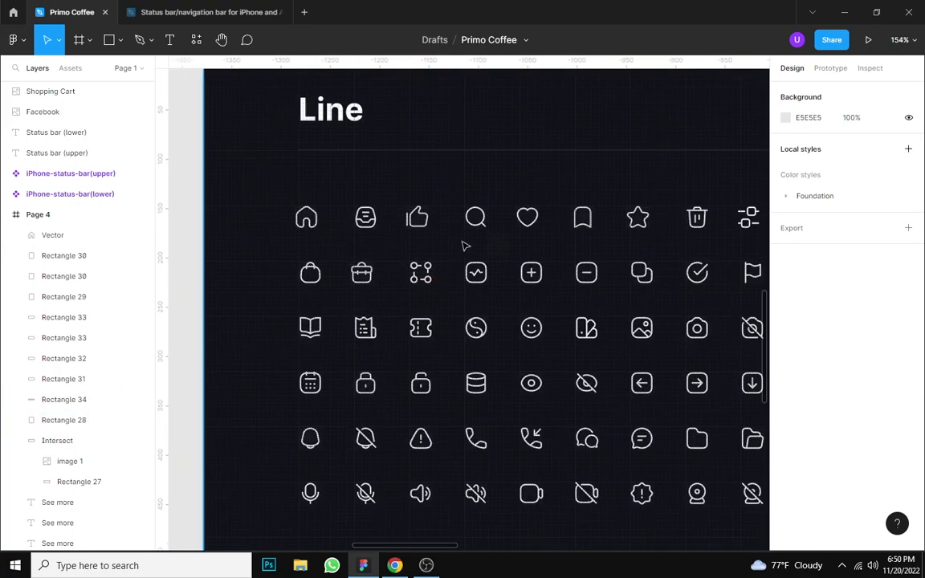
left_click(527, 225, "ctrl")
scroll(552, 280, "down", 2)
left_click_drag(552, 281, 21, 300)
left_click_drag(763, 246, 113, 577)
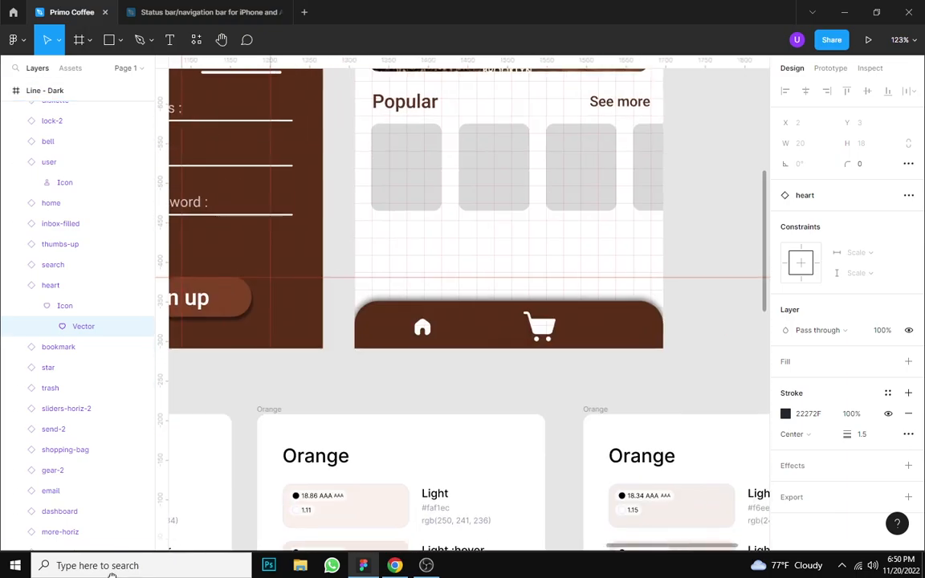
Step: Insert a white 30×30 iOS 16 heart icon from the Icons8 plugin and place it between the home and cart icons
right_click(705, 249)
mouse_move(721, 357)
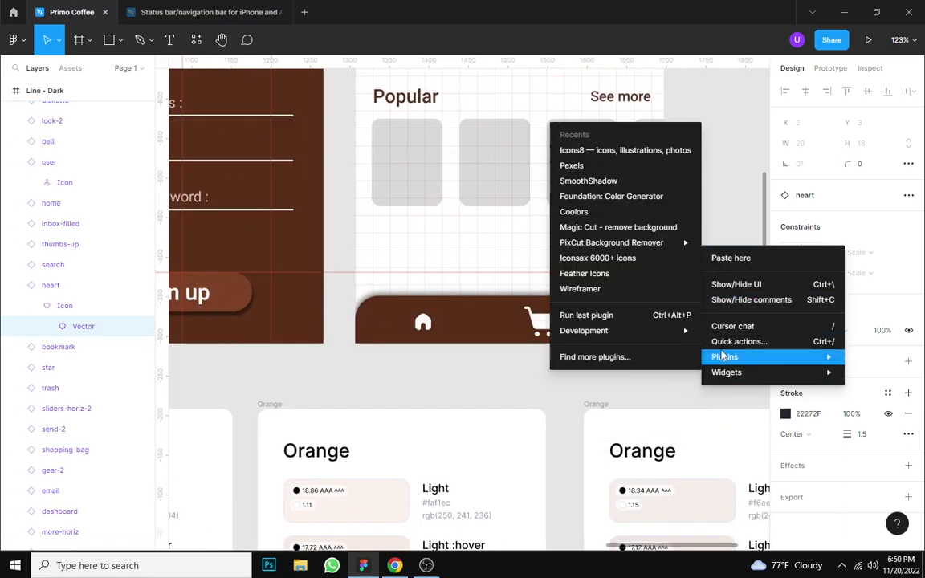
left_click(615, 151)
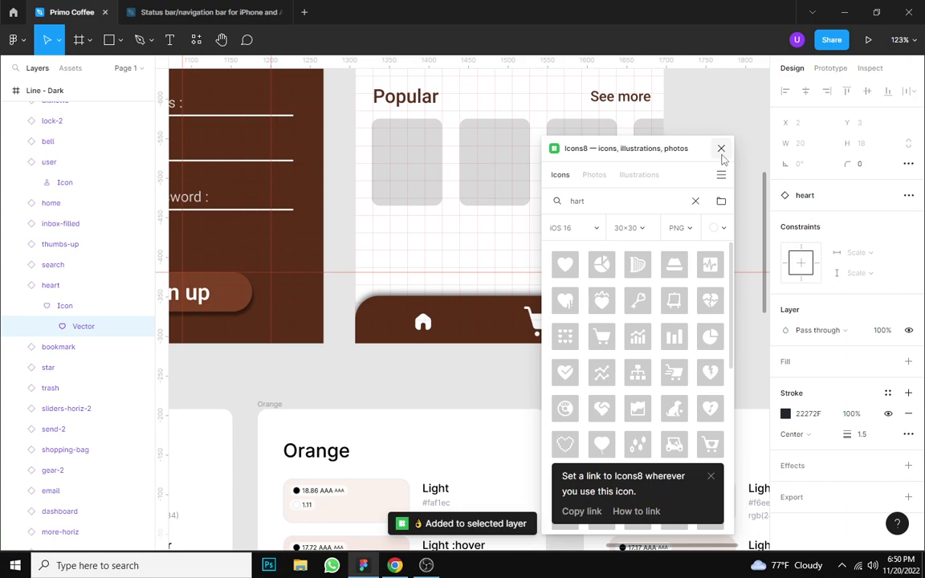
left_click_drag(663, 147, 742, 152)
left_click(500, 255)
left_click_drag(655, 278, 475, 321)
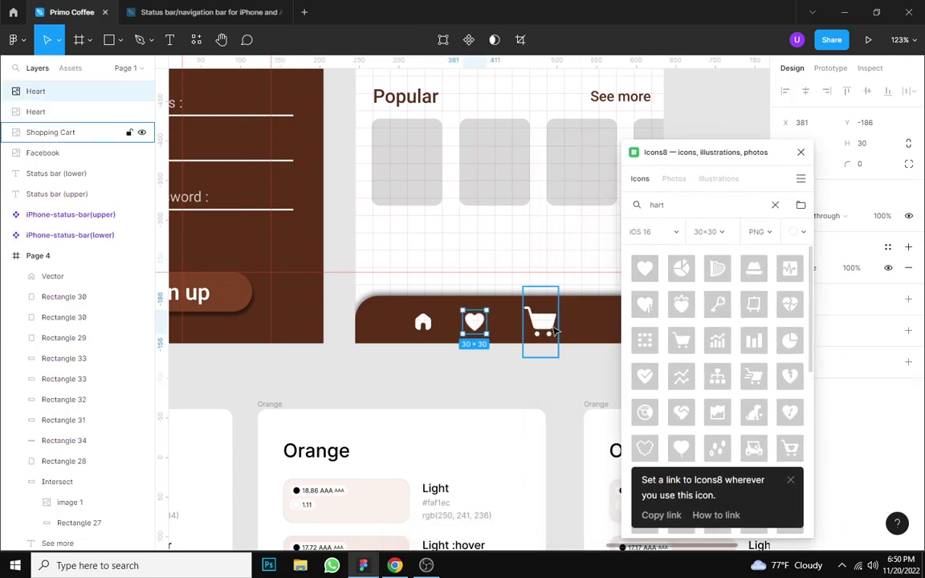
Step: Search Icons8 for "profile" and replace the selected heart on the brown bar with the round user icon
left_click_drag(742, 159, 820, 108)
scroll(634, 316, "down", 1, "ctrl")
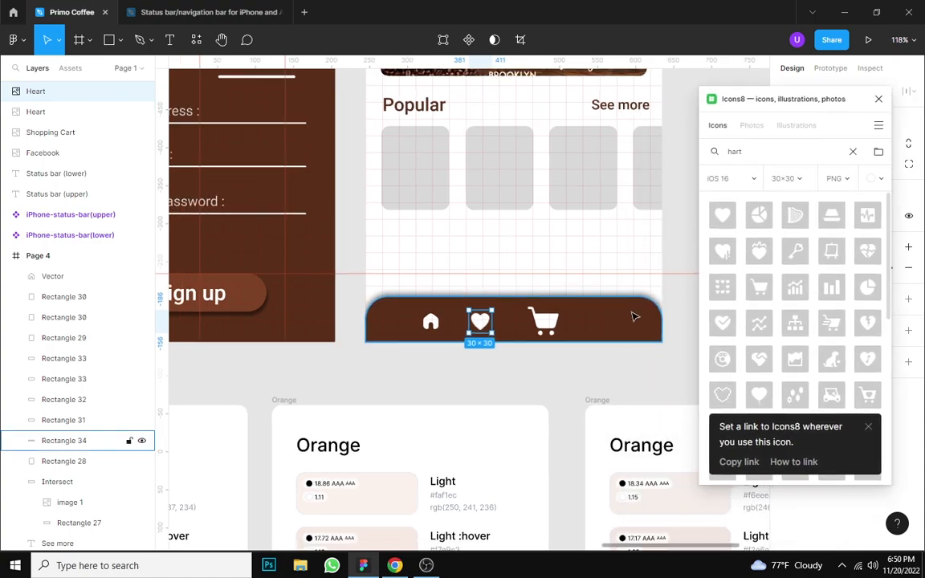
scroll(634, 316, "right", 3)
left_click_drag(750, 152, 701, 149)
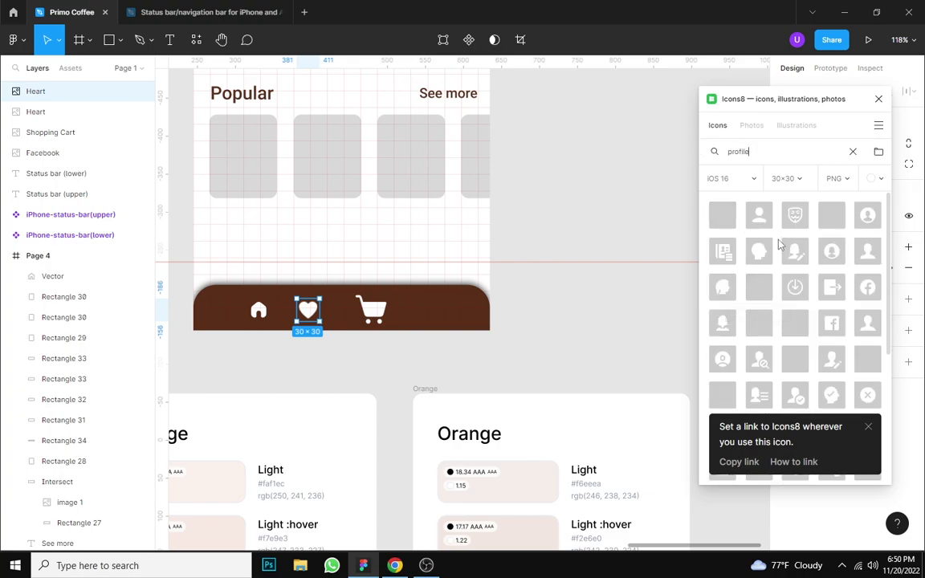
scroll(865, 333, "down", 1)
scroll(862, 306, "up", 1)
left_click(868, 215)
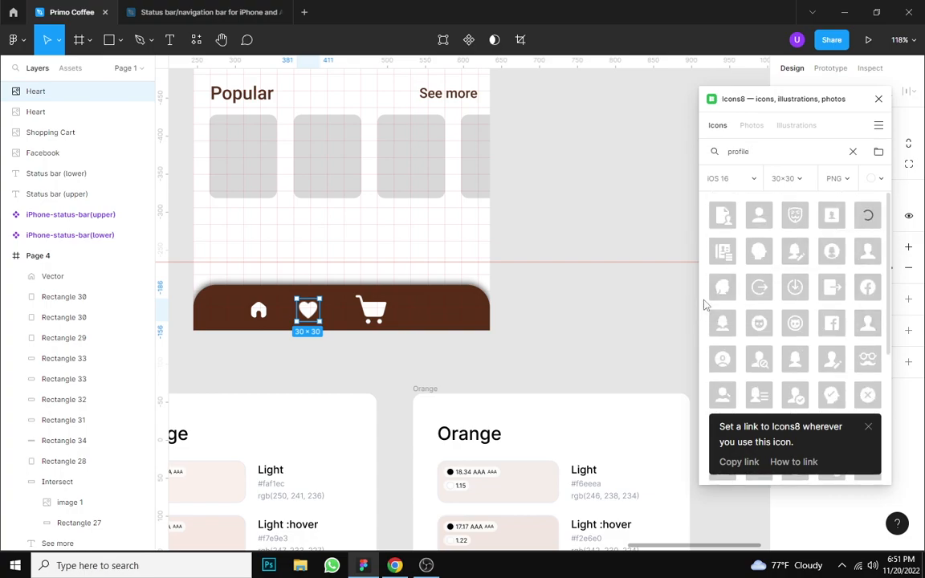
left_click(453, 316)
left_click(602, 312)
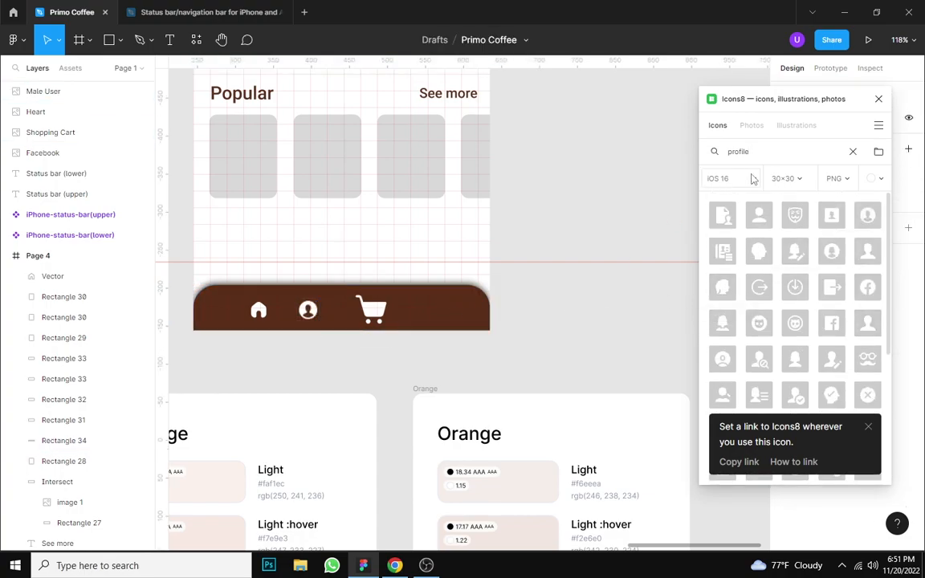
Step: Search Icons8 for "hart", insert the solid white heart icon again and close the plugin
left_click(715, 155)
type("hart")
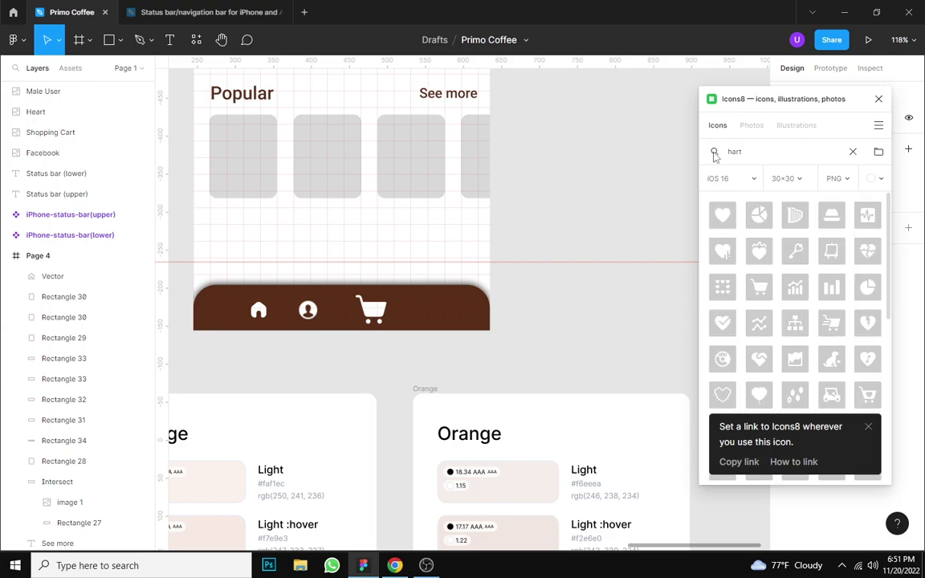
left_click(726, 217)
left_click(879, 98)
Step: Add two horizontal guides across the brown bar to mark the upper and lower limits of its icons, the upper one at 801
scroll(672, 314, "left", 3)
scroll(672, 314, "up", 2)
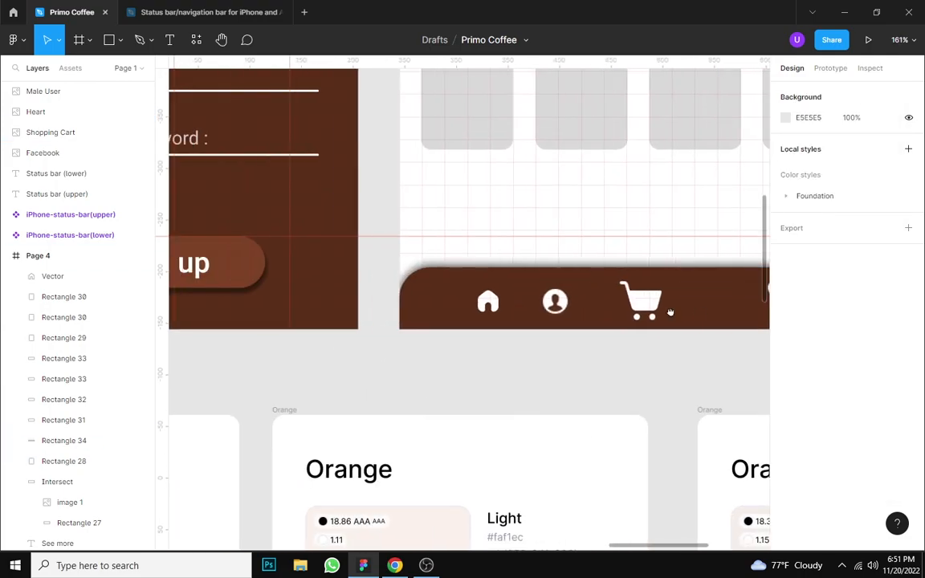
scroll(486, 321, "down", 1)
scroll(486, 322, "right", 2)
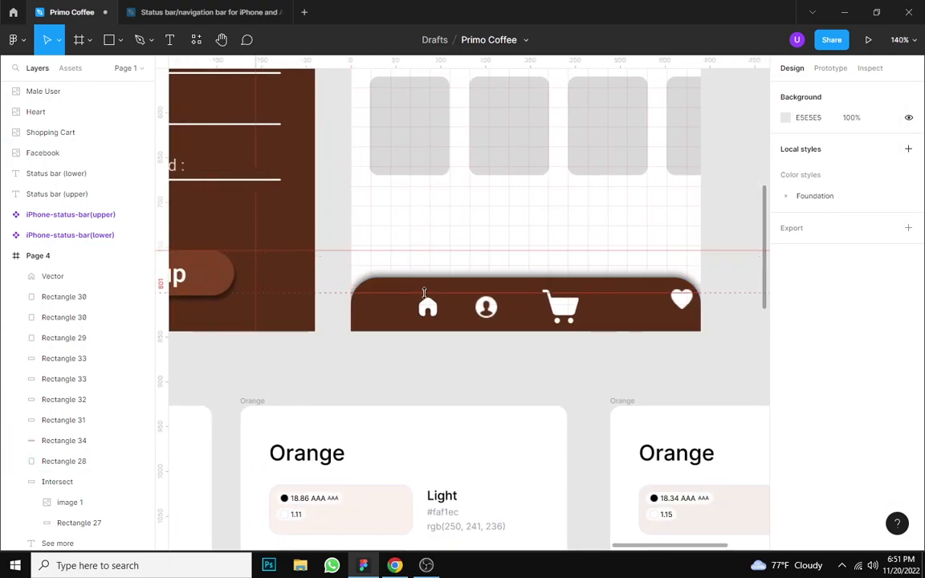
left_click_drag(407, 63, 423, 320)
scroll(283, 367, "up", 3)
Step: Enlarge the home icon proportionally to 29 × 31.9 and move it to X 32, Y 801 between the guides
double_click(525, 268)
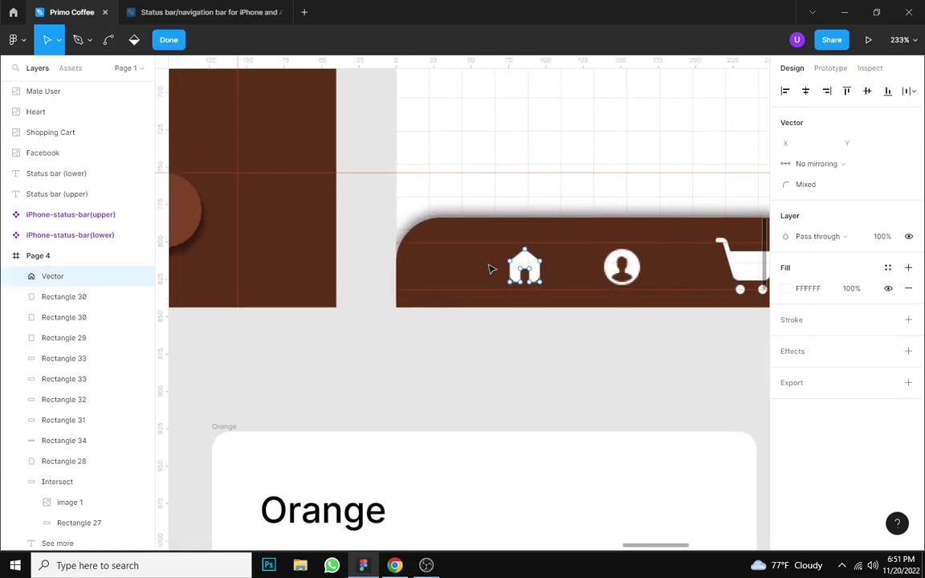
key("Escape")
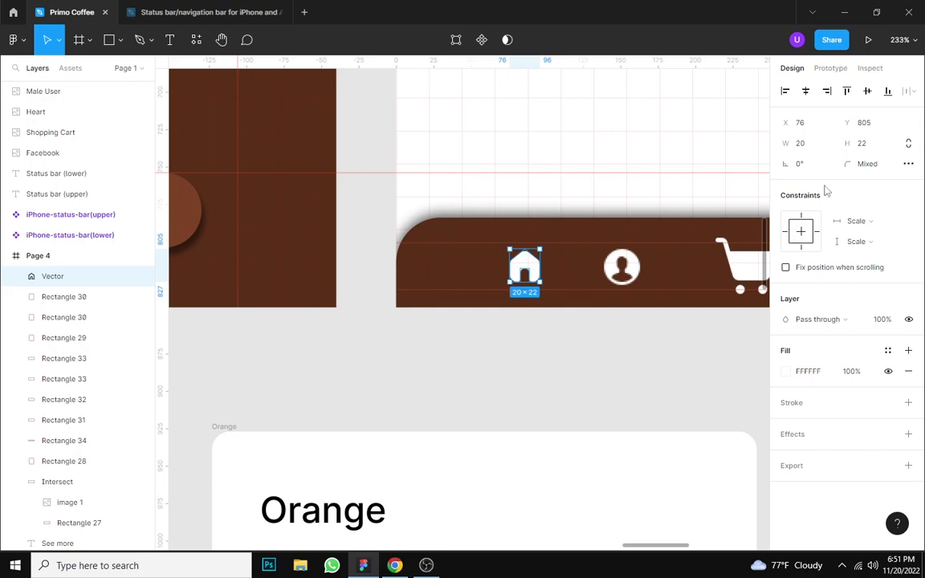
left_click(862, 144)
type("22")
key("Return")
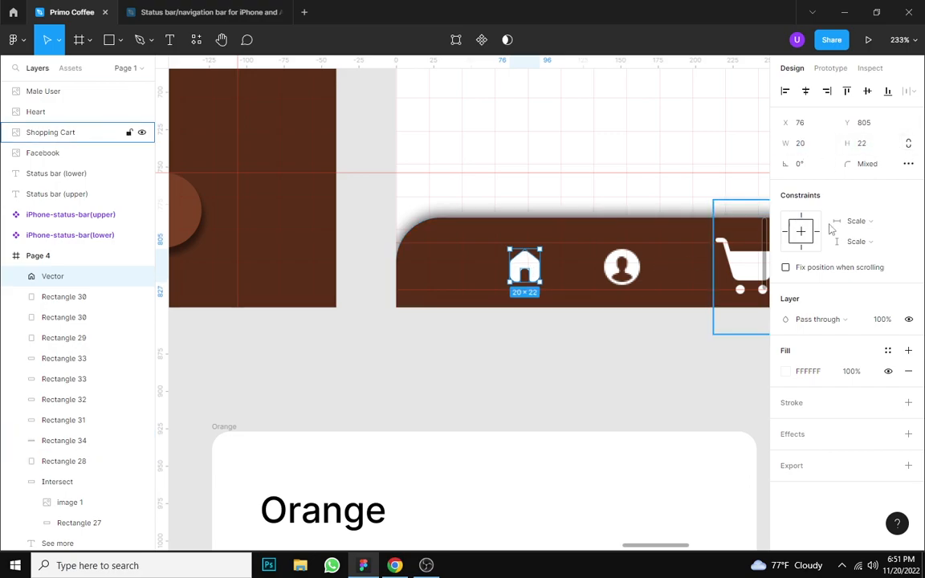
left_click_drag(799, 148, 800, 146)
left_click_drag(544, 273, 480, 271)
scroll(481, 271, "up", 5)
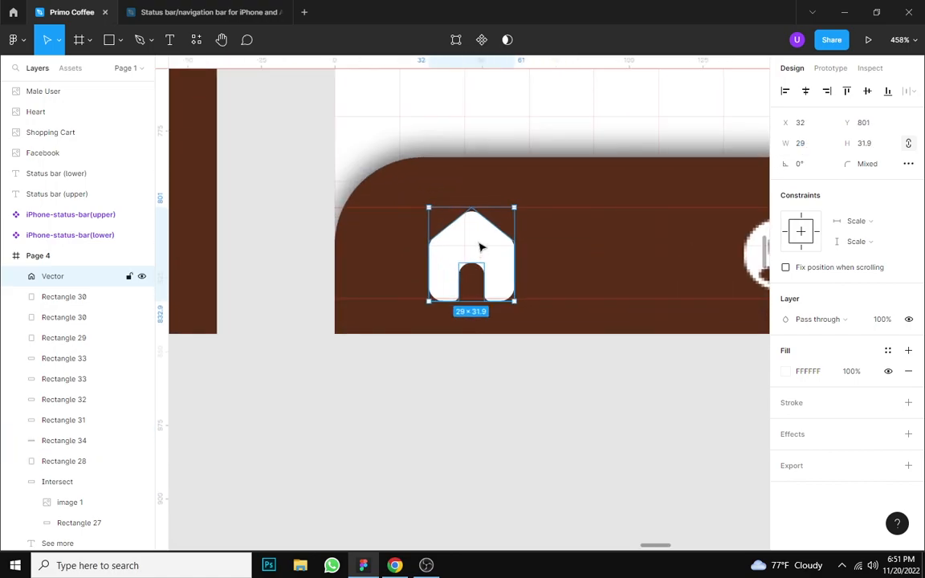
Step: Enlarge the profile icon proportionally to 38 × 38 and fit it between the two guides
scroll(574, 406, "down", 3)
scroll(444, 340, "right", 3)
scroll(444, 340, "down", 1)
left_click(601, 252)
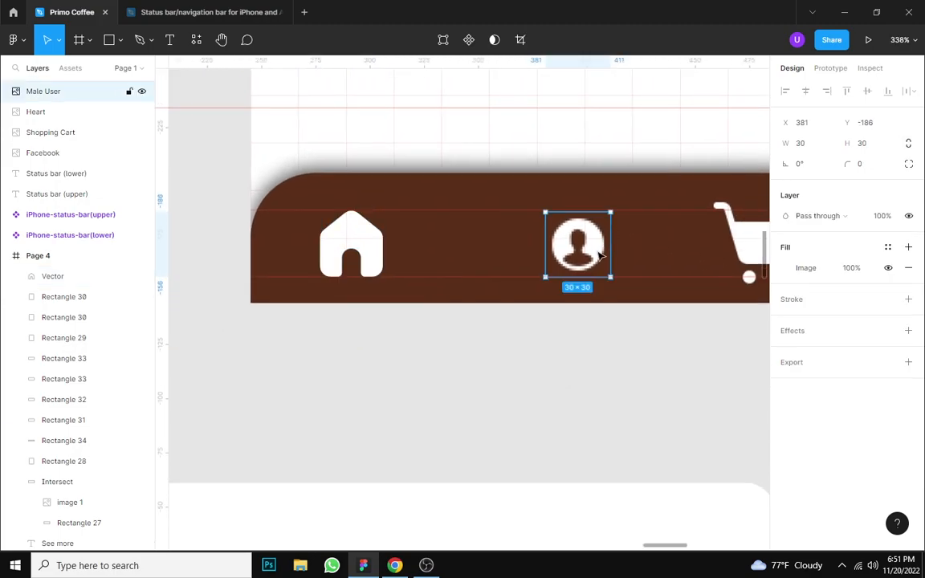
scroll(601, 252, "down", 6)
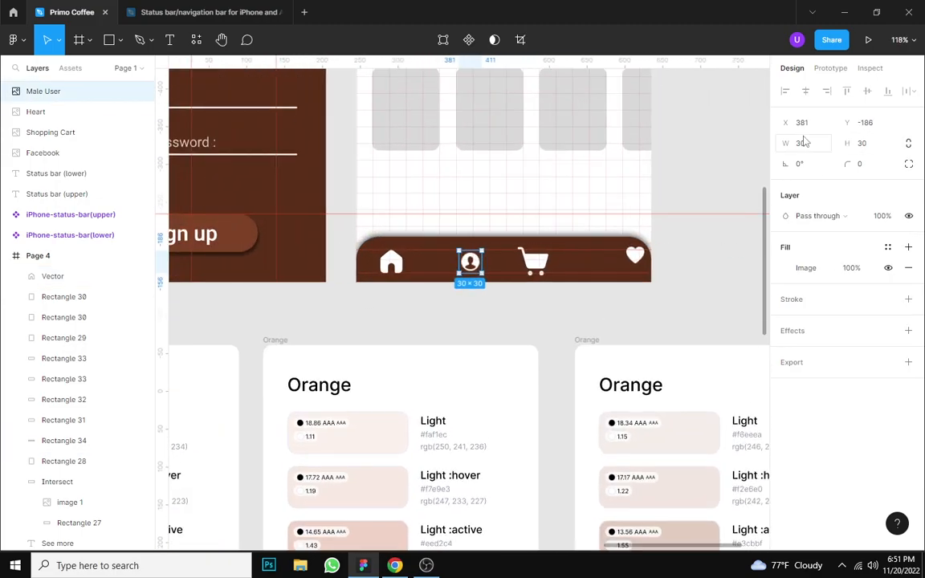
left_click(764, 150)
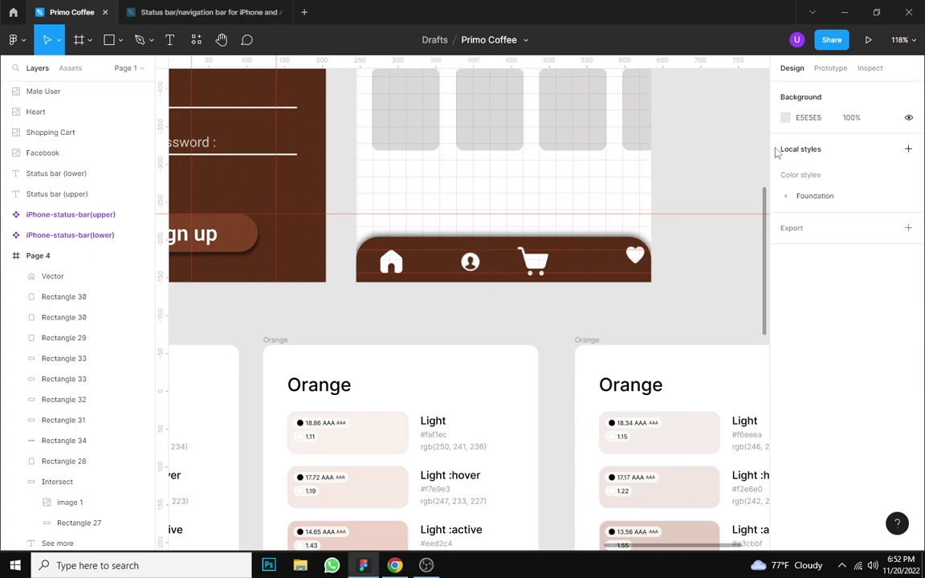
left_click(471, 262)
left_click_drag(787, 143, 810, 145)
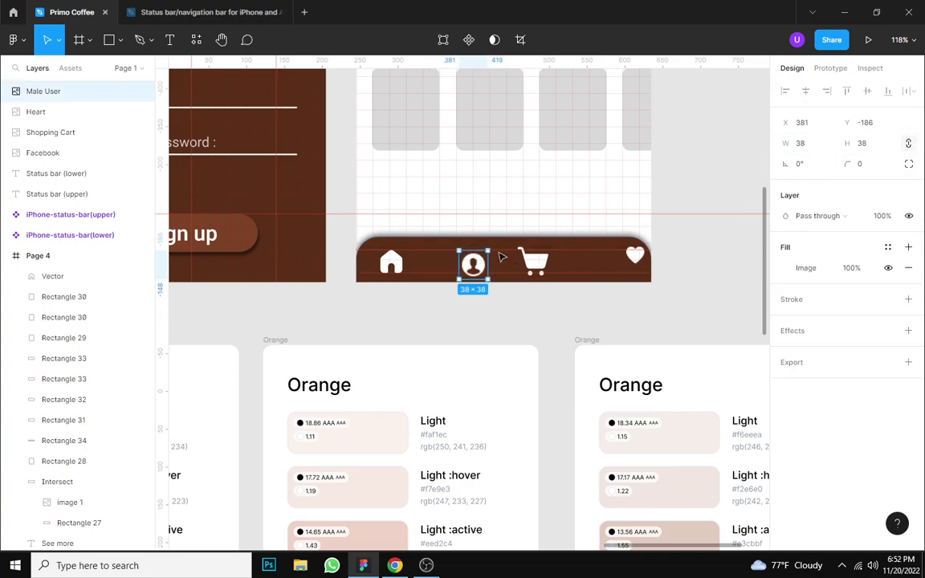
scroll(472, 263, "up", 2)
left_click(743, 217)
Step: Shrink the shopping cart icon proportionally to 36 × 72 and shift it down to fit the guides
scroll(735, 231, "down", 5)
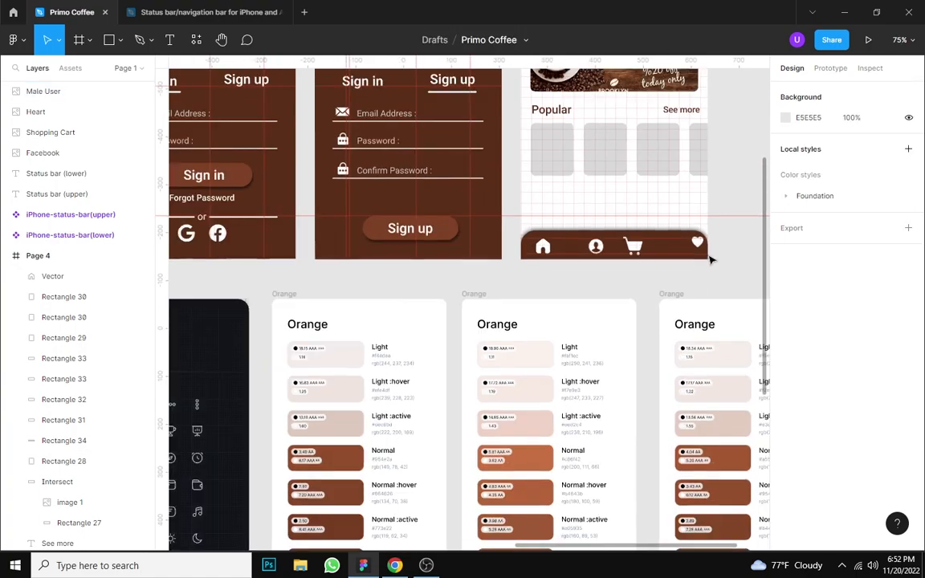
scroll(713, 257, "up", 2)
left_click(473, 276)
scroll(472, 275, "up", 3)
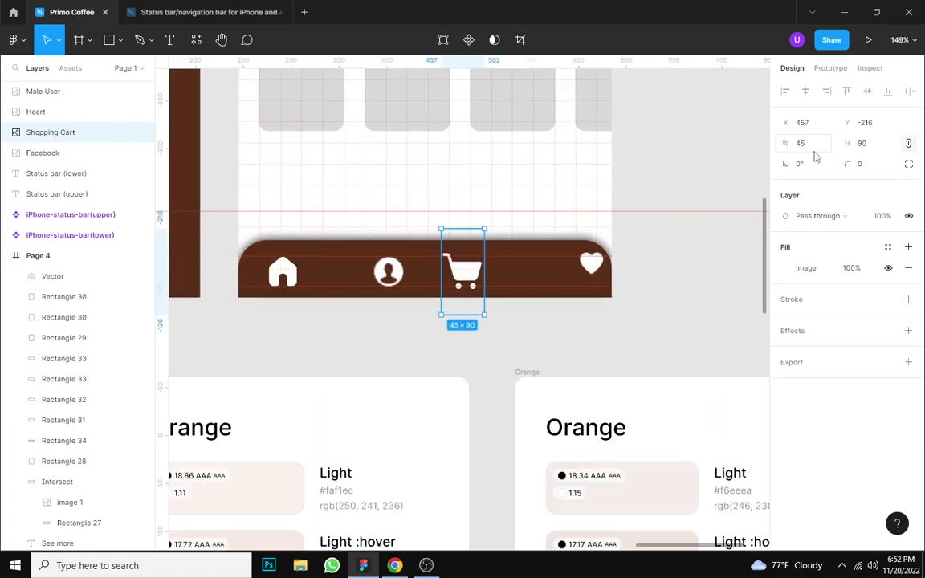
left_click_drag(799, 143, 788, 144)
left_click_drag(463, 272, 463, 283)
scroll(558, 282, "up", 5)
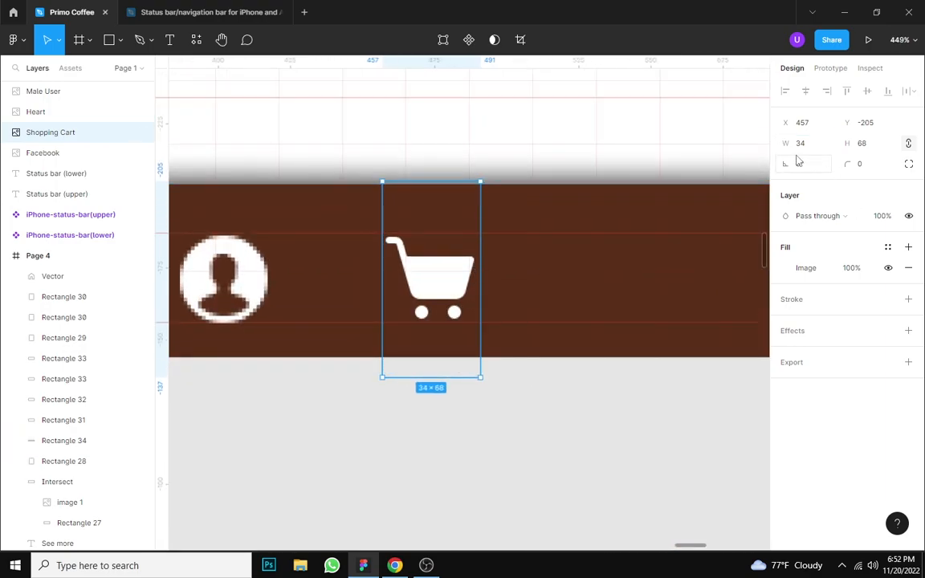
type("35")
key("Return")
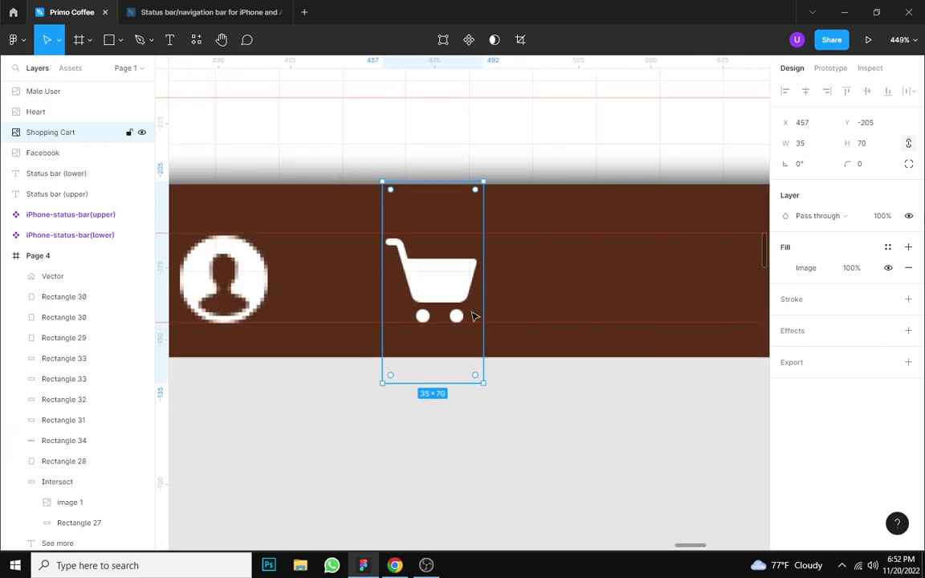
left_click(810, 146)
type("36")
key("Return")
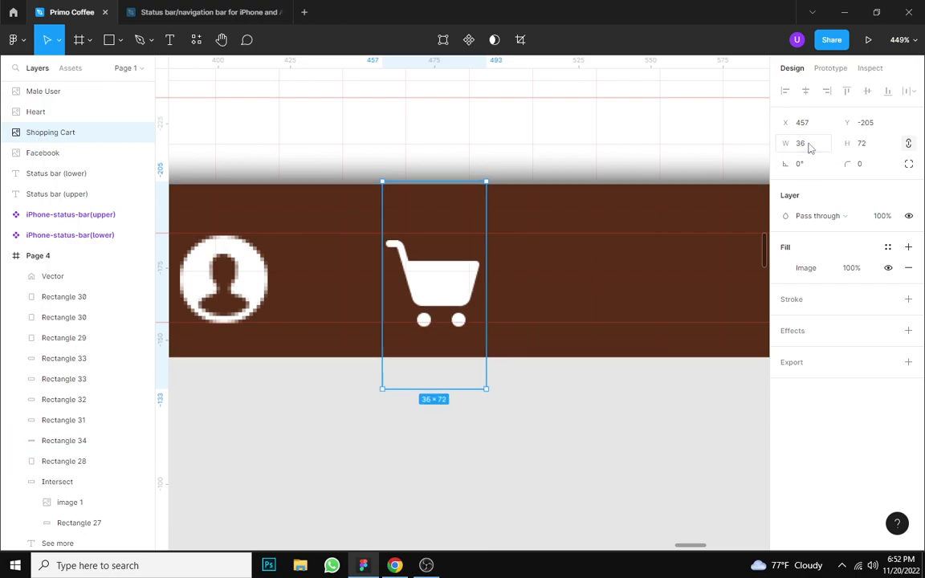
Step: Enlarge the heart icon to 42 × 42 and move it to X 572, Y -192 near the brown bar's far end
scroll(463, 324, "down", 2)
scroll(554, 316, "right", 3)
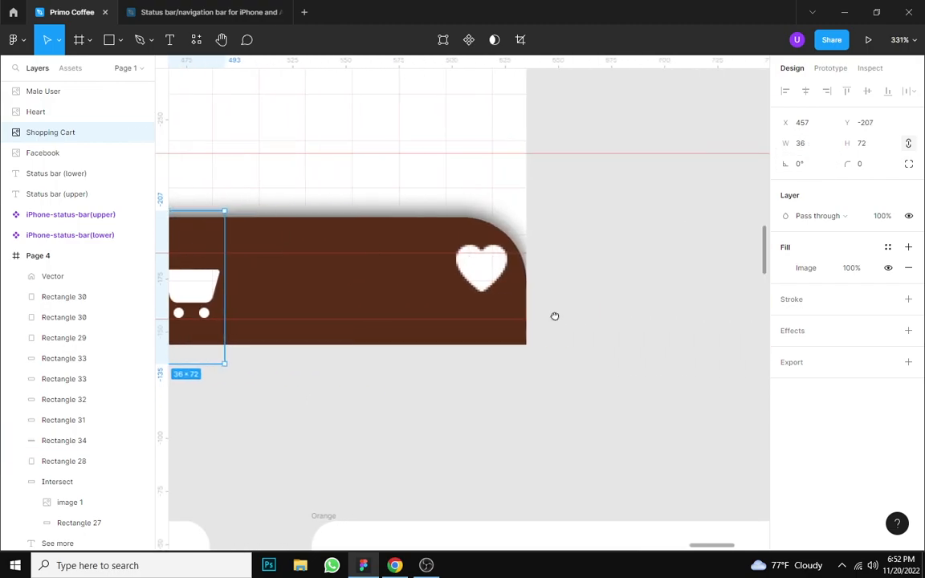
left_click(492, 279)
left_click_drag(492, 279, 436, 298)
left_click(570, 200)
left_click(426, 287)
left_click(797, 143)
type("42")
key("Return")
left_click_drag(455, 301, 452, 287)
scroll(535, 320, "down", 3)
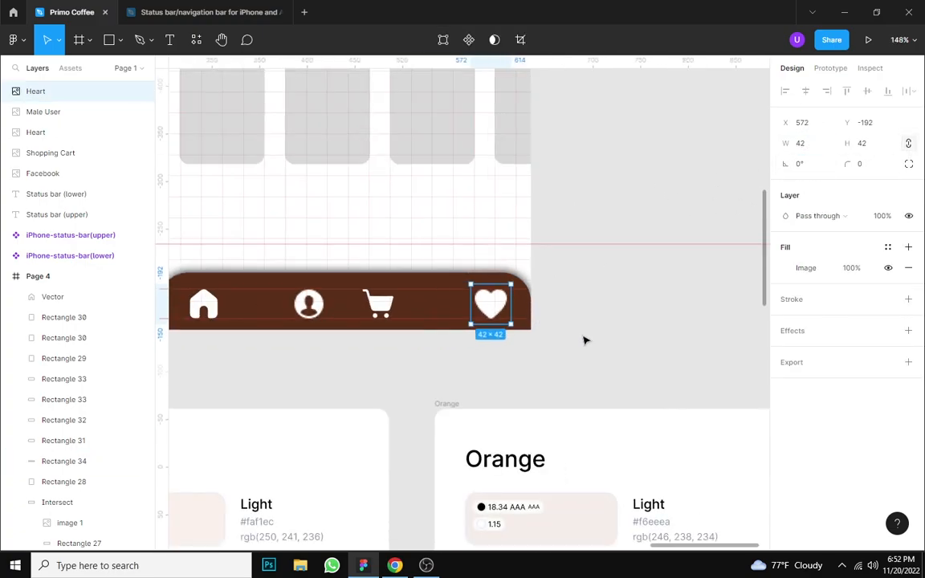
left_click(584, 341)
scroll(518, 361, "left", 2)
scroll(471, 339, "down", 3)
scroll(512, 343, "up", 3)
left_click(382, 313)
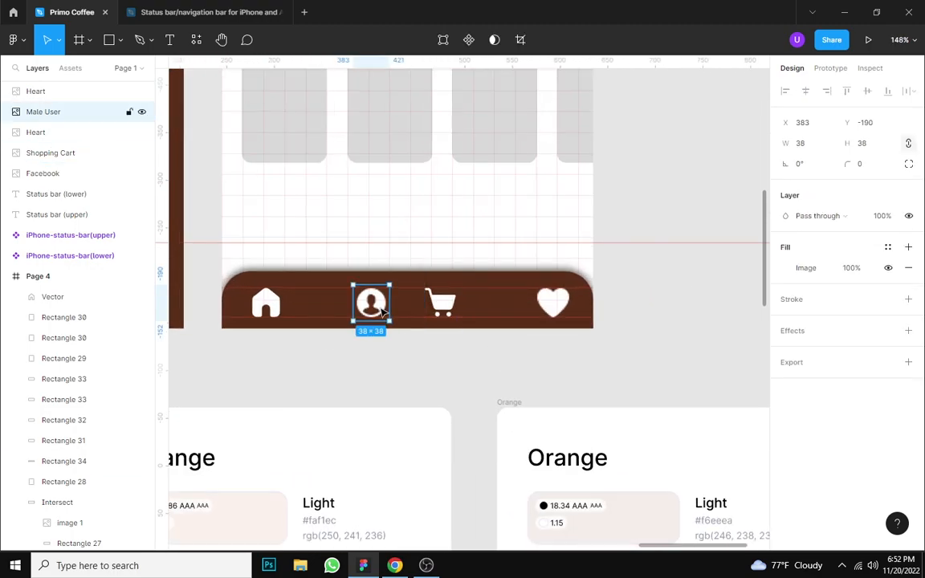
key("Delete")
left_click(553, 303)
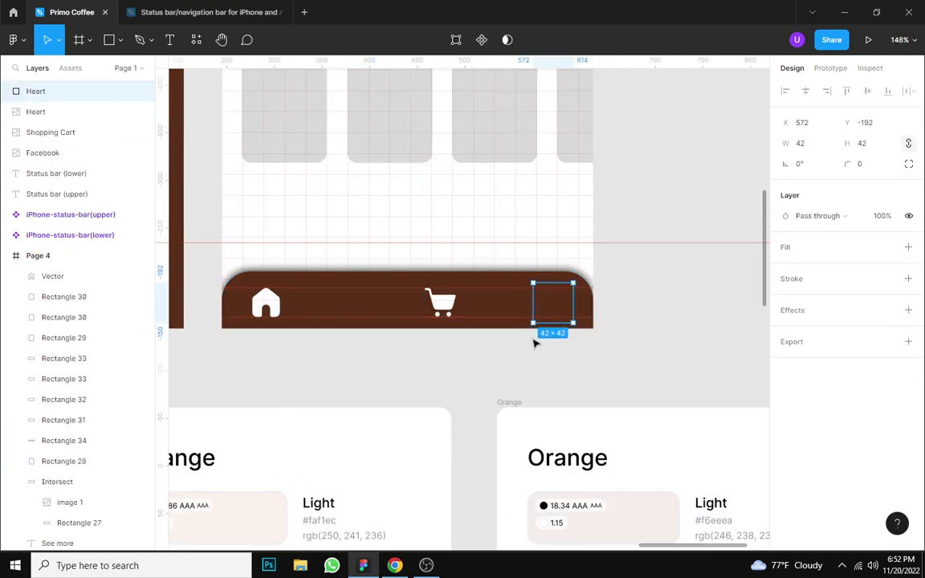
scroll(532, 337, "down", 5)
left_click(488, 355)
key("ctrl+z")
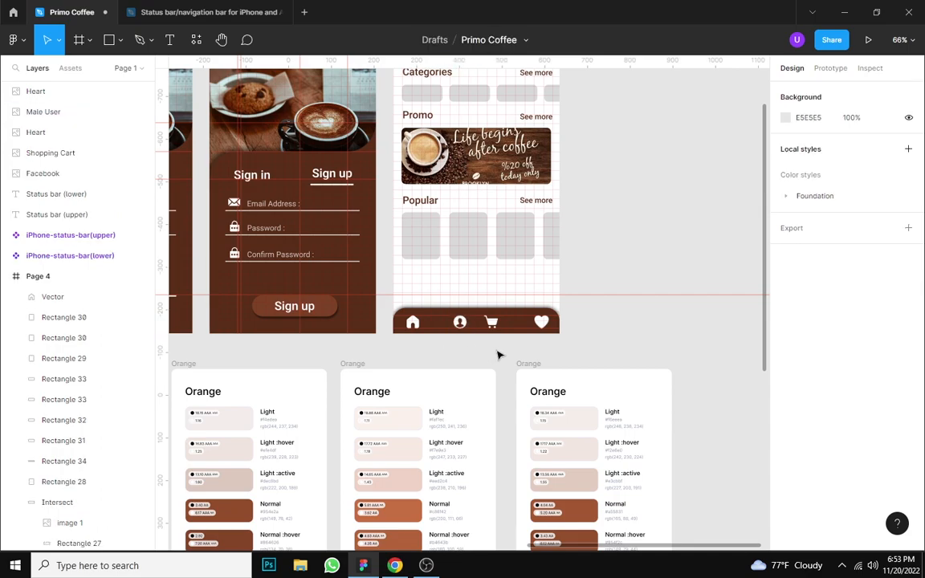
Step: Move the heart icon beside the home icon, the profile icon to the brown bar's far end, and the cart icon to X 486
scroll(482, 337, "up", 2)
mouse_move(453, 320)
left_mouse_down()
mouse_move(524, 320)
mouse_move(448, 314)
left_mouse_up()
scroll(510, 328, "up", 5)
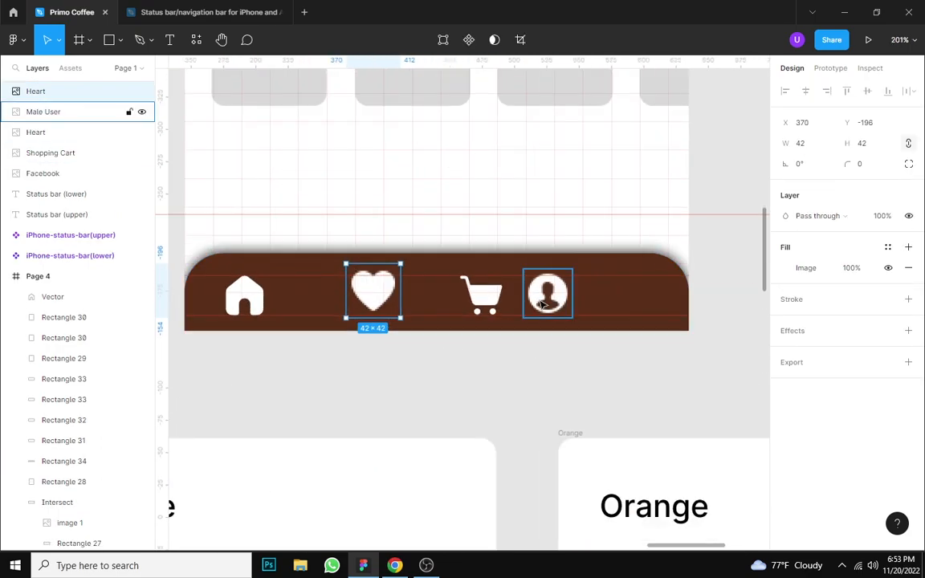
left_click_drag(542, 305, 633, 305)
left_click_drag(481, 296, 518, 295)
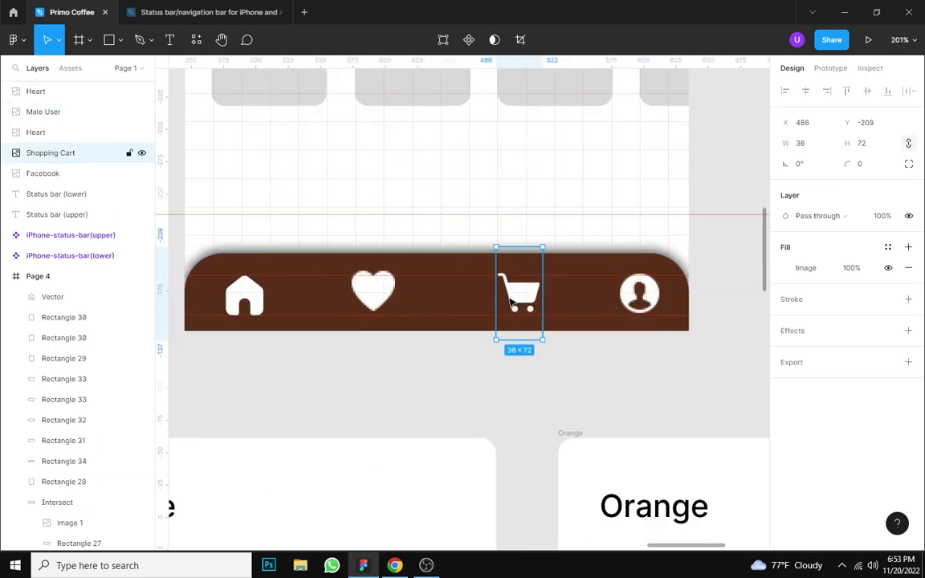
left_click(372, 302)
Step: Distribute the home, heart, cart and profile icons with equal horizontal spacing along the brown bar
left_click(640, 299)
left_click(519, 297, "shift")
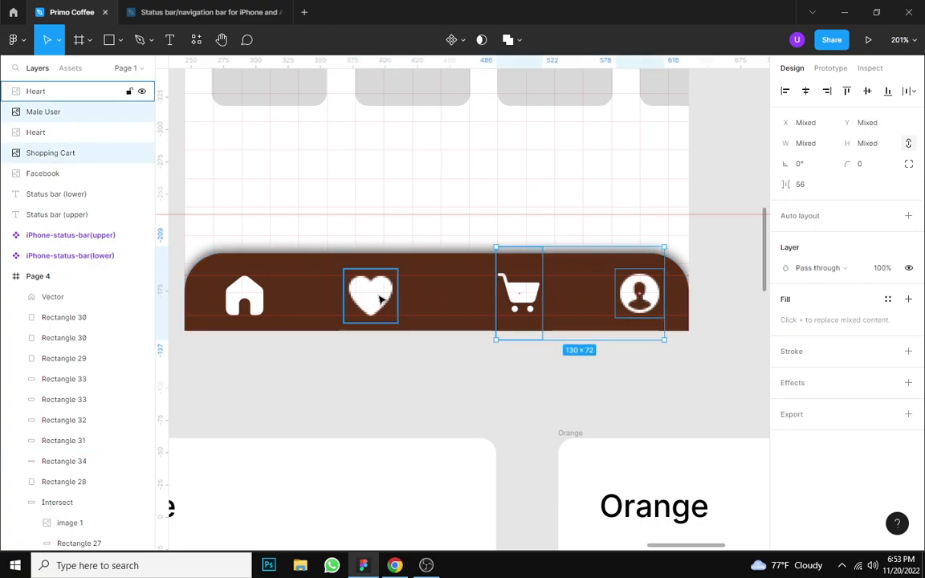
left_click(379, 299, "shift")
left_click(245, 297, "shift")
left_click(914, 91)
left_click(884, 147)
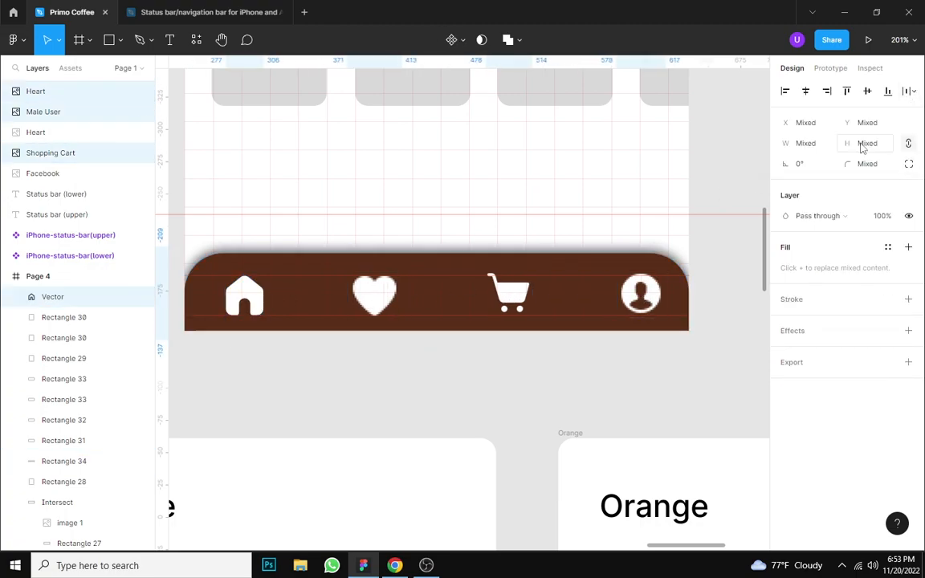
Step: Group the home, heart, cart and profile icons of the navigation bar
left_click(657, 381)
left_click(640, 296)
left_click(514, 296, "shift")
left_click(374, 297, "shift")
left_click(245, 297, "shift")
key("ctrl+g")
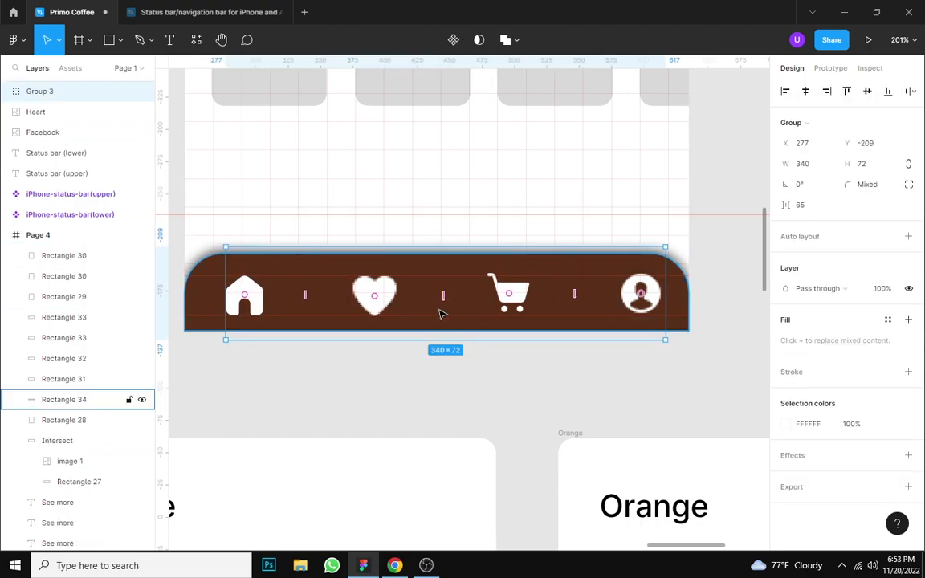
left_click(806, 91)
key("ctrl+z")
left_click(531, 336)
Step: Turn the navigation icon group into a component and centre it on the brown bar at X 270, Y -209
left_click(391, 291)
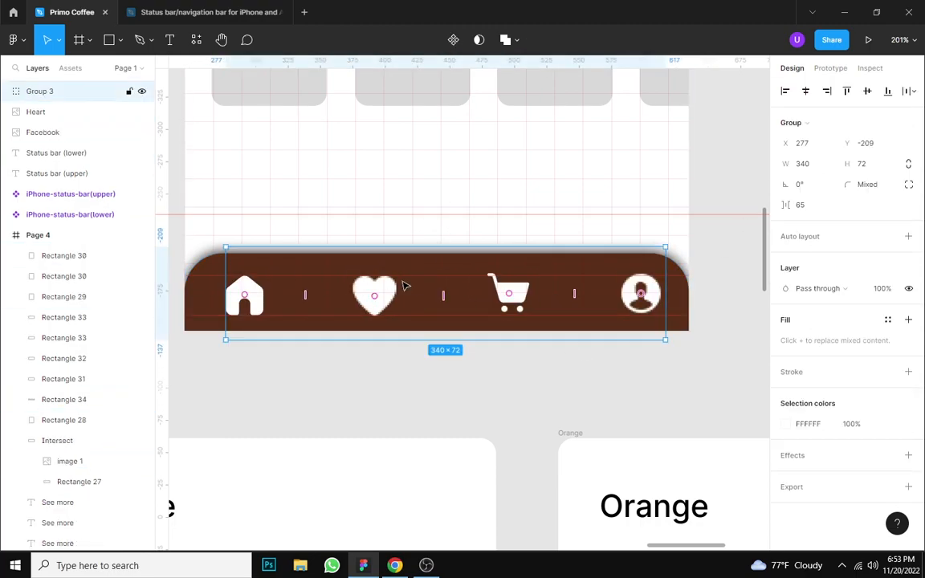
left_click(454, 39)
left_click(806, 91)
key("ctrl+z")
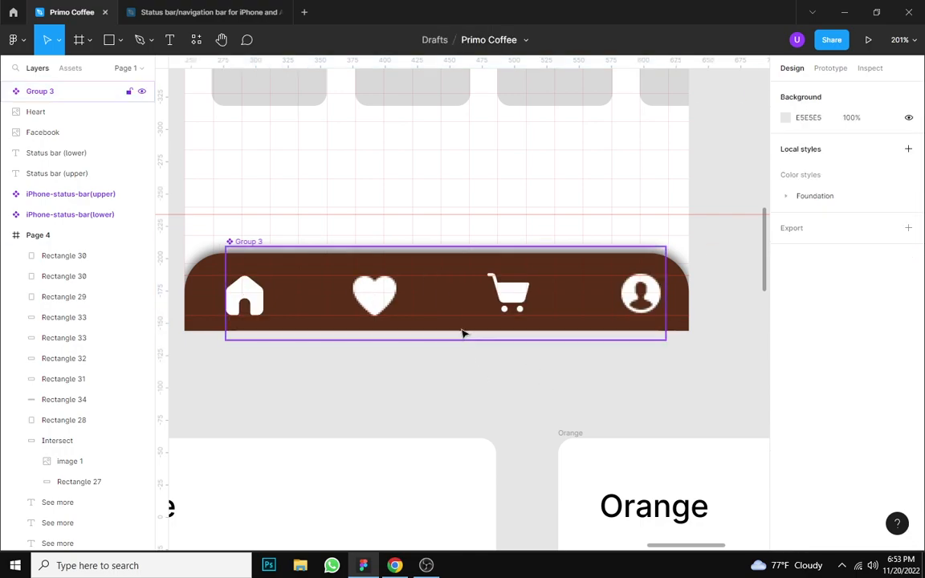
left_click(389, 297)
left_click_drag(389, 297, 384, 298)
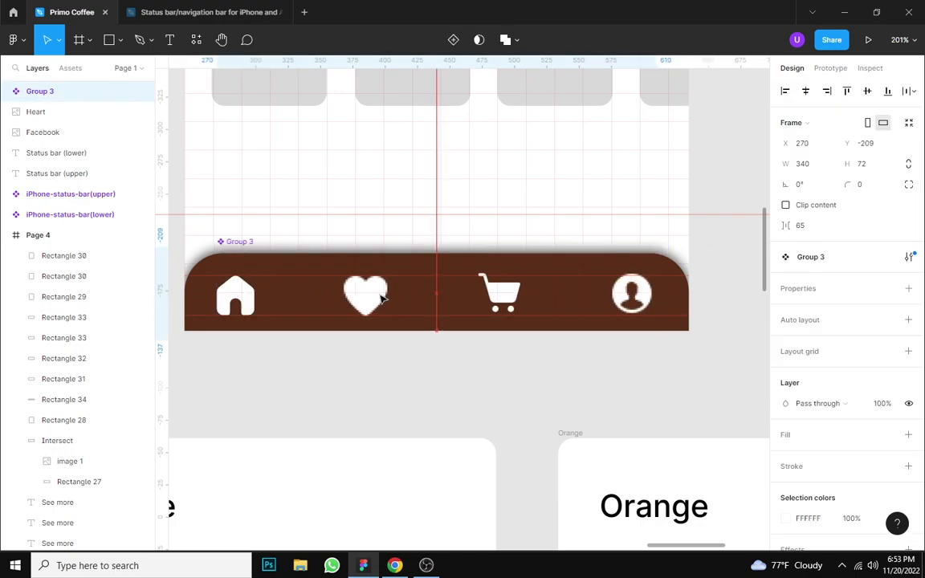
left_click(554, 382)
scroll(560, 369, "down", 5)
scroll(653, 307, "up", 4)
scroll(557, 307, "down", 3)
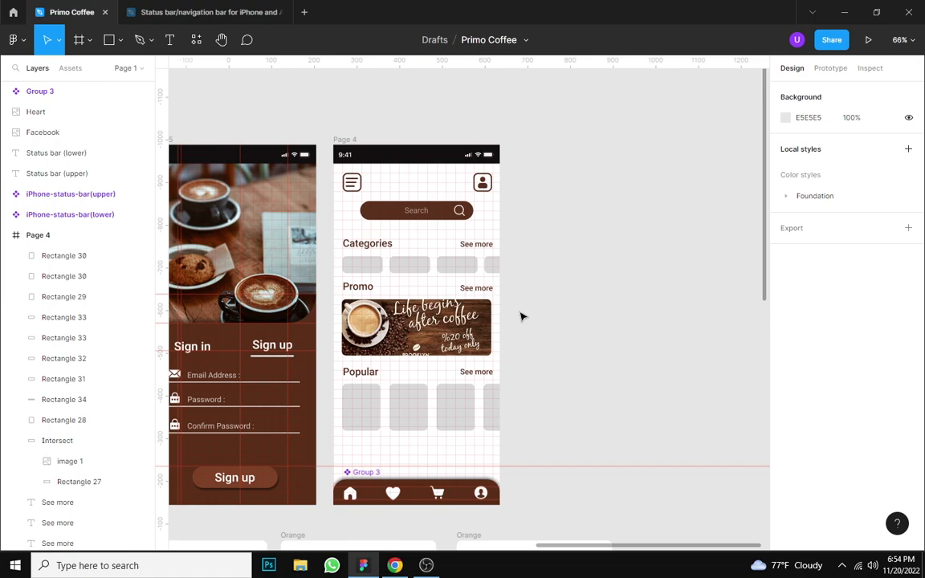
right_click(599, 124)
mouse_move(719, 233)
left_click(795, 246)
left_click(878, 98)
right_click(648, 245)
mouse_move(690, 358)
left_click(585, 269)
scroll(584, 250, "down", 1)
scroll(605, 275, "up", 1)
Step: Open the Iconsax 6000+ icons plugin and move its window clear of the Page 4 screen
right_click(599, 274)
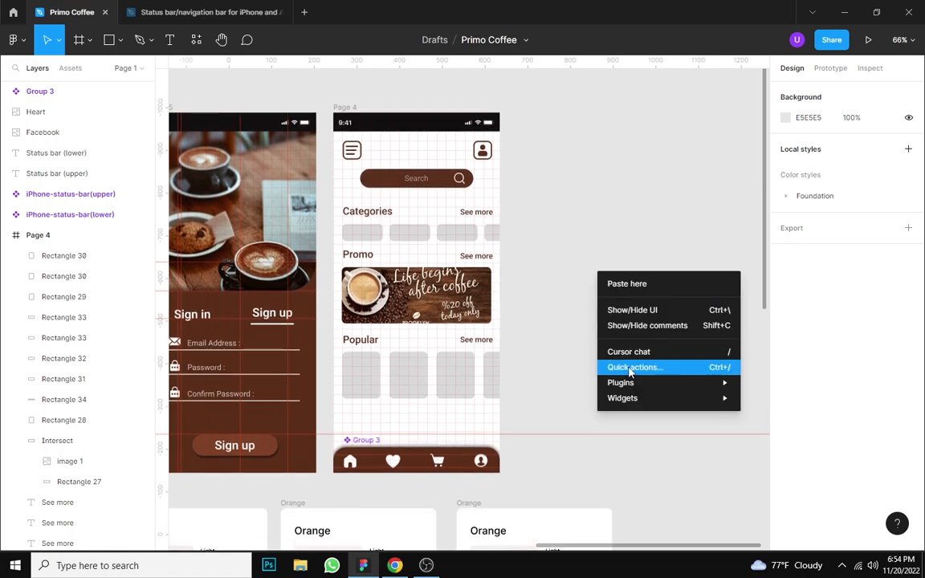
mouse_move(647, 381)
left_click(776, 299)
scroll(628, 322, "down", 3)
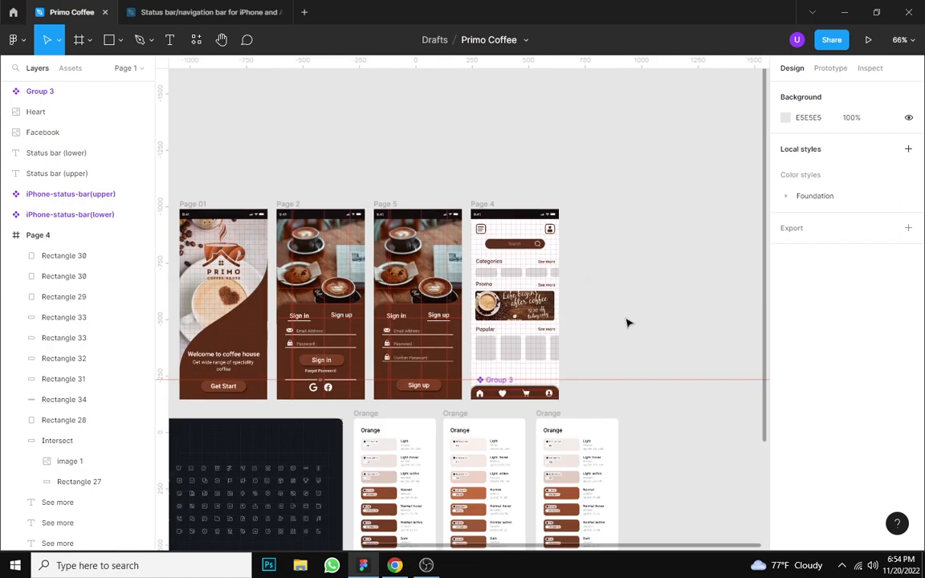
scroll(629, 322, "up", 3)
right_click(591, 283)
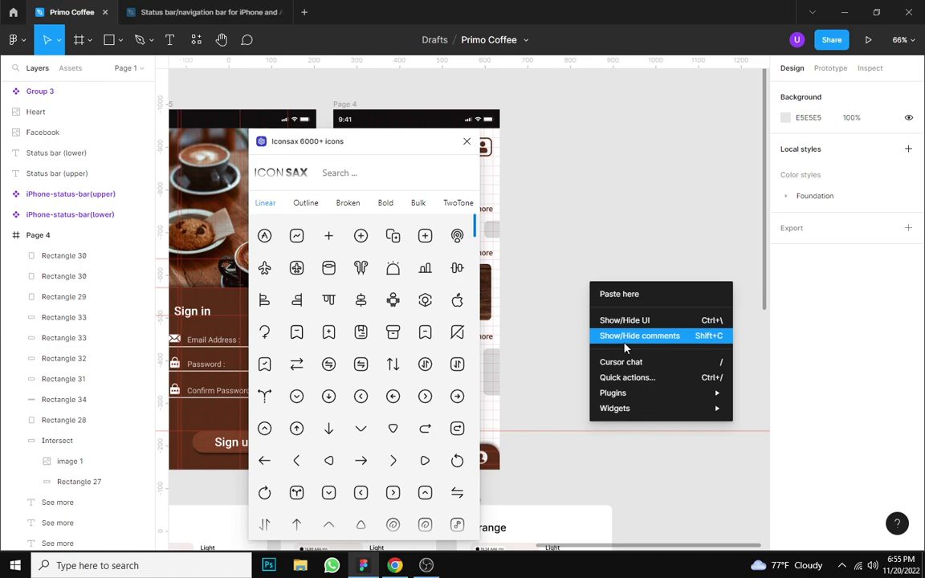
left_click_drag(359, 145, 641, 103)
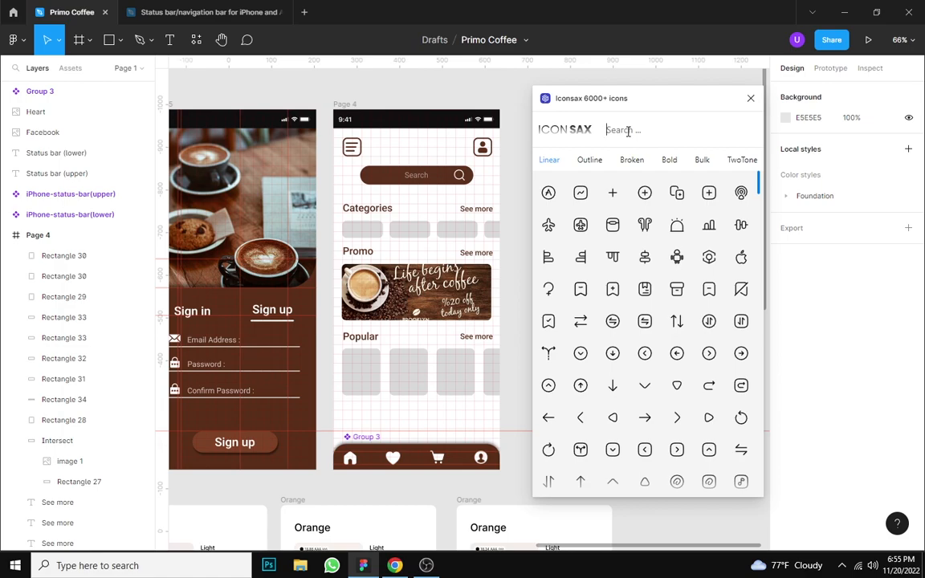
Step: Search the Iconsax library for "order", "profile" and "cart" icons, then clear the search
type("order")
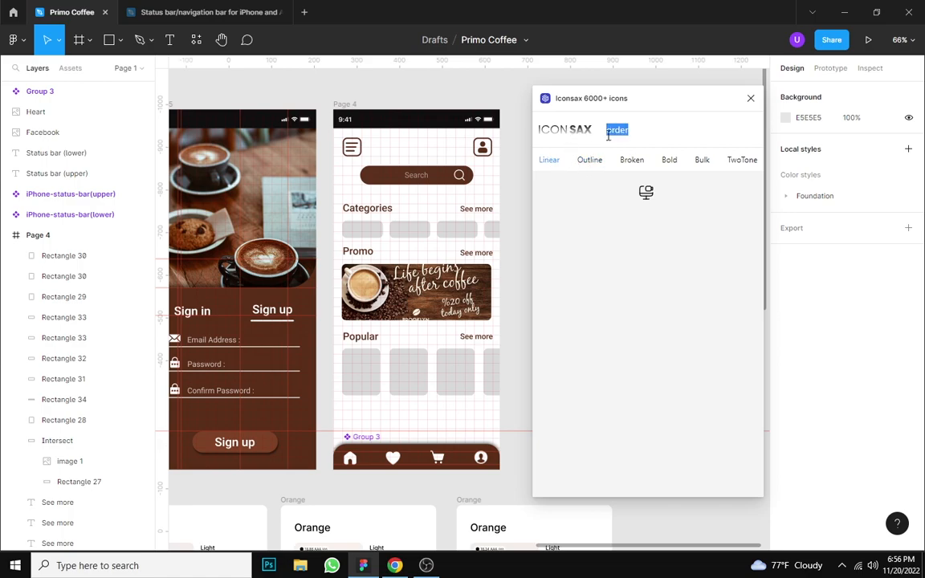
key("BackSpace")
type("profile")
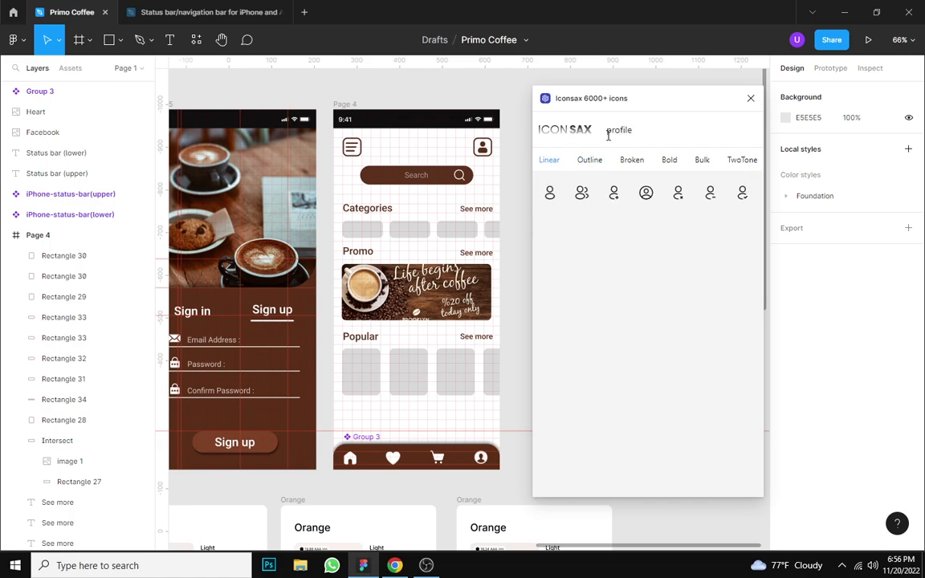
key("BackSpace")
type("cart")
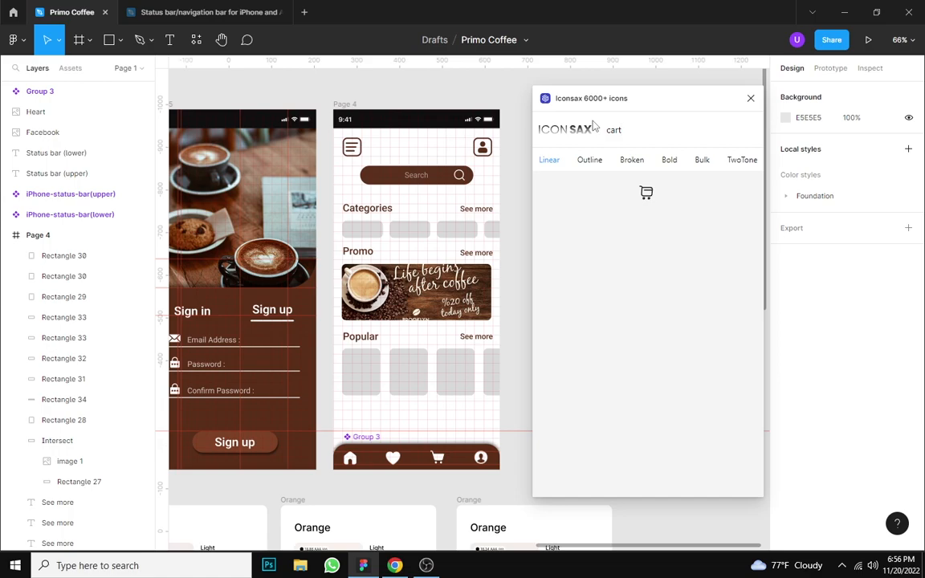
type("orde")
key("BackSpace")
key("BackSpace")
key("BackSpace")
key("BackSpace")
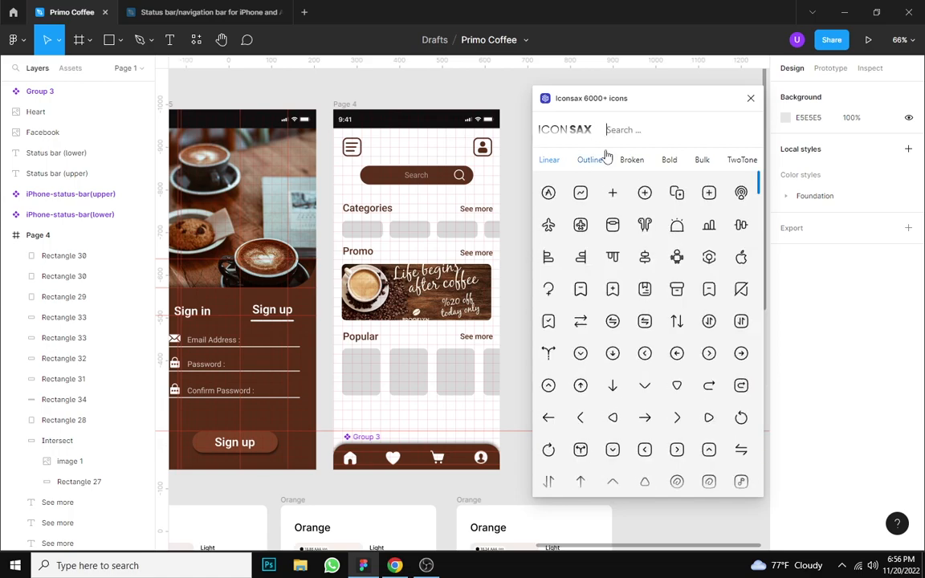
Step: Browse the full Iconsax linear icon list and close the plugin
scroll(702, 241, "down", 10)
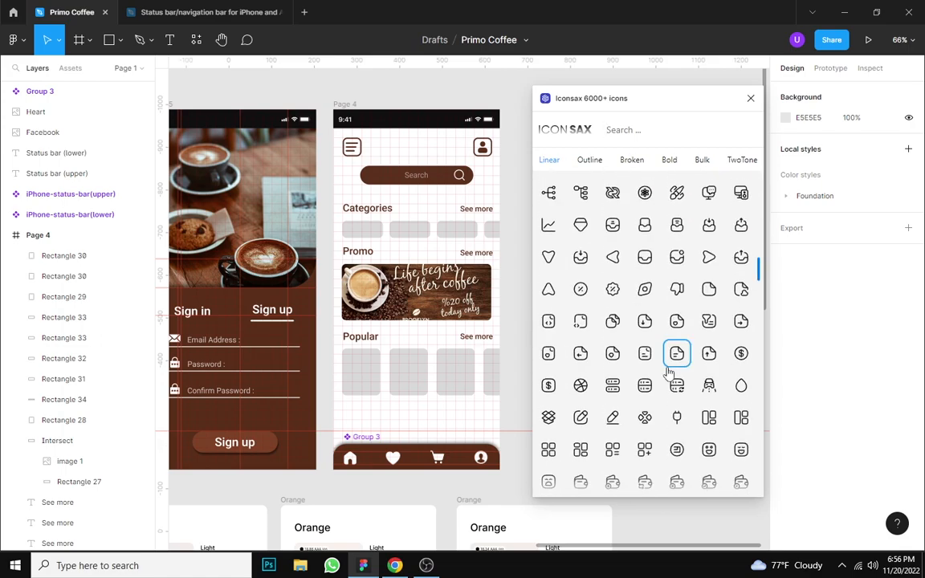
scroll(667, 371, "down", 10)
left_click(751, 98)
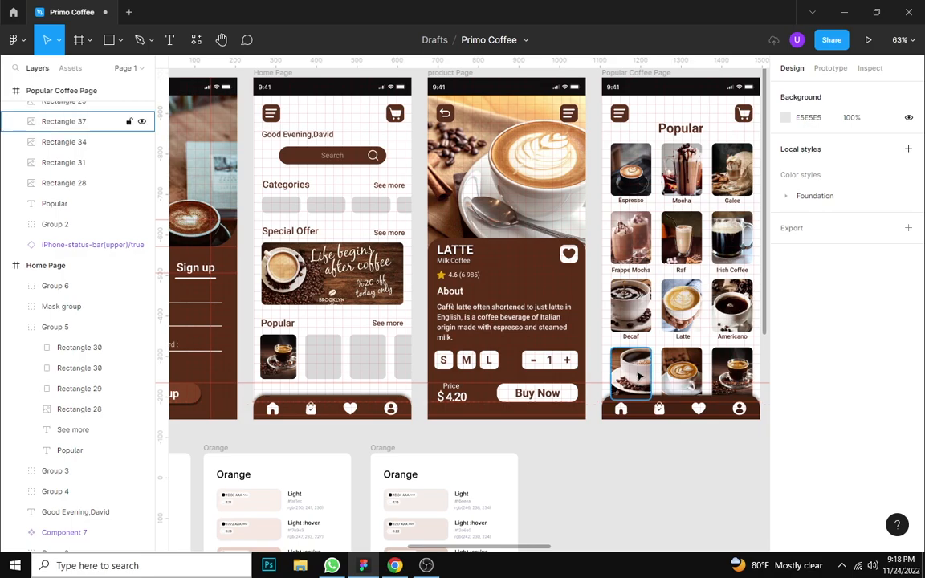
Step: Switch to Chrome and look through the coffee types image results and the Pioneer Woman article for usable coffee photos
double_click(637, 376)
left_click(757, 244)
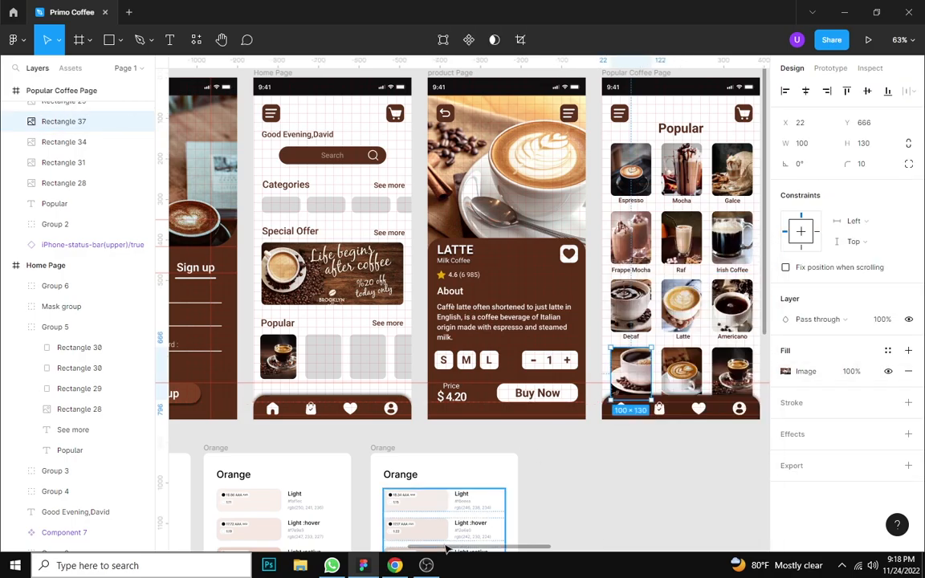
left_click(395, 566)
scroll(430, 420, "down", 7)
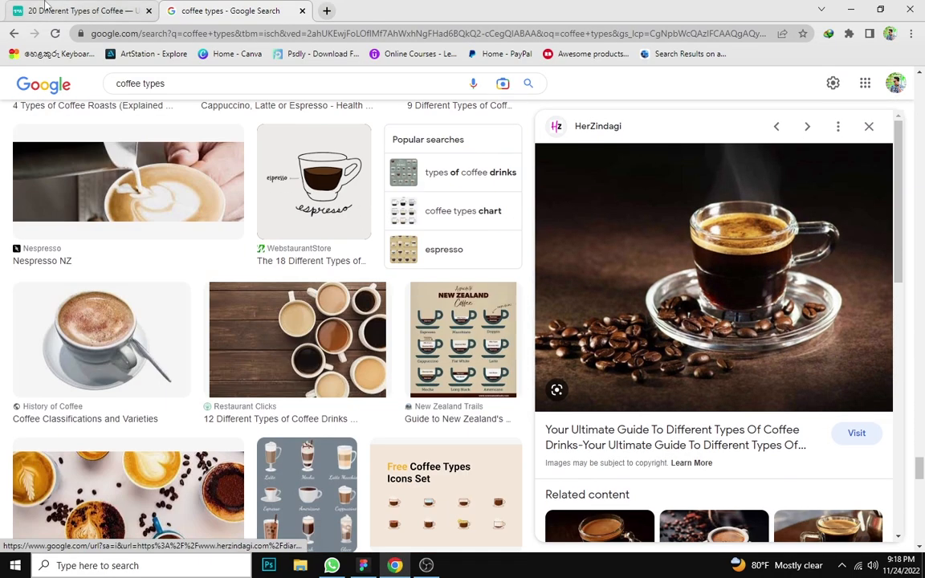
left_click(46, 11)
scroll(634, 388, "down", 1)
scroll(463, 367, "down", 10)
right_click(485, 286)
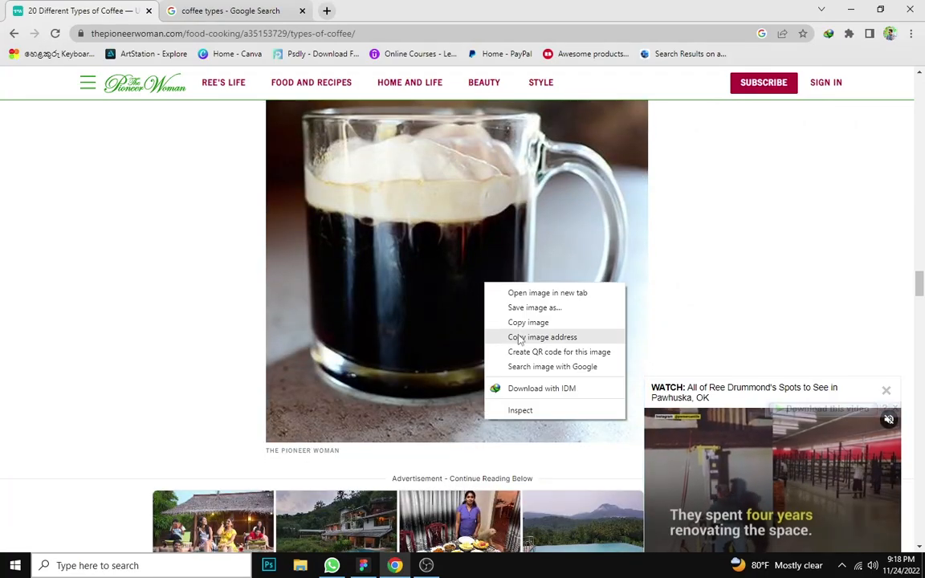
scroll(461, 401, "down", 3)
scroll(462, 406, "down", 15)
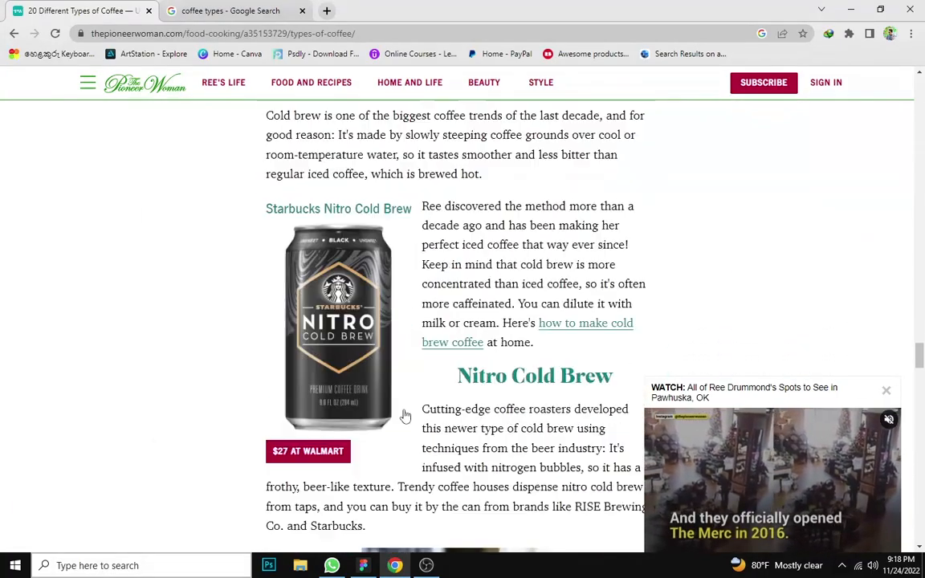
scroll(343, 424, "down", 15)
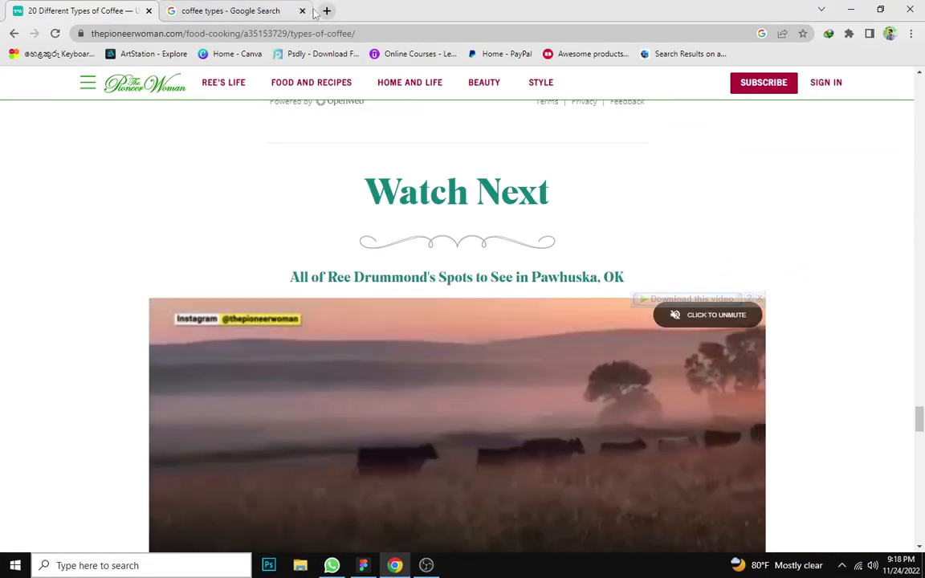
Step: Search Google Images for "mocha coffee" in a new browser tab
left_click(326, 11)
left_click(334, 32)
type("mocha coffee")
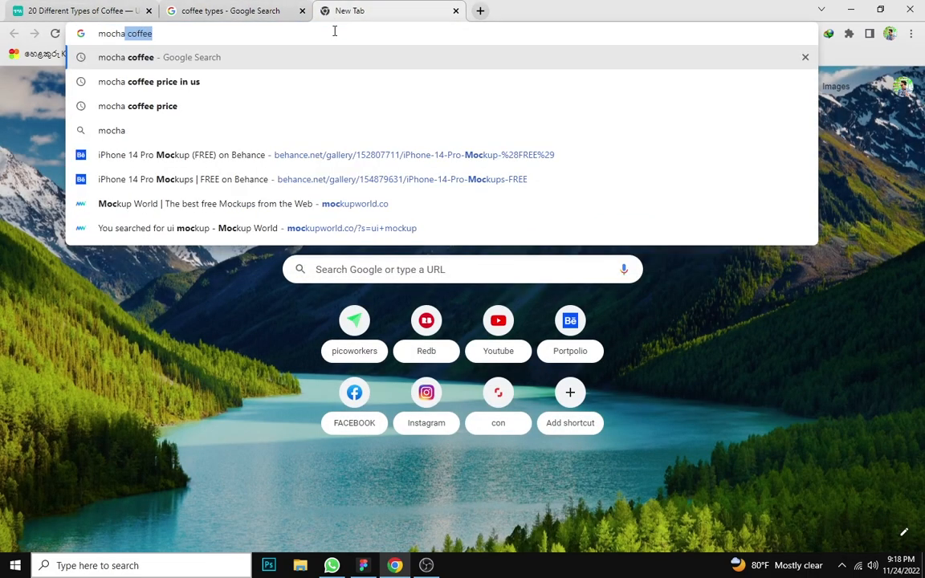
key("Return")
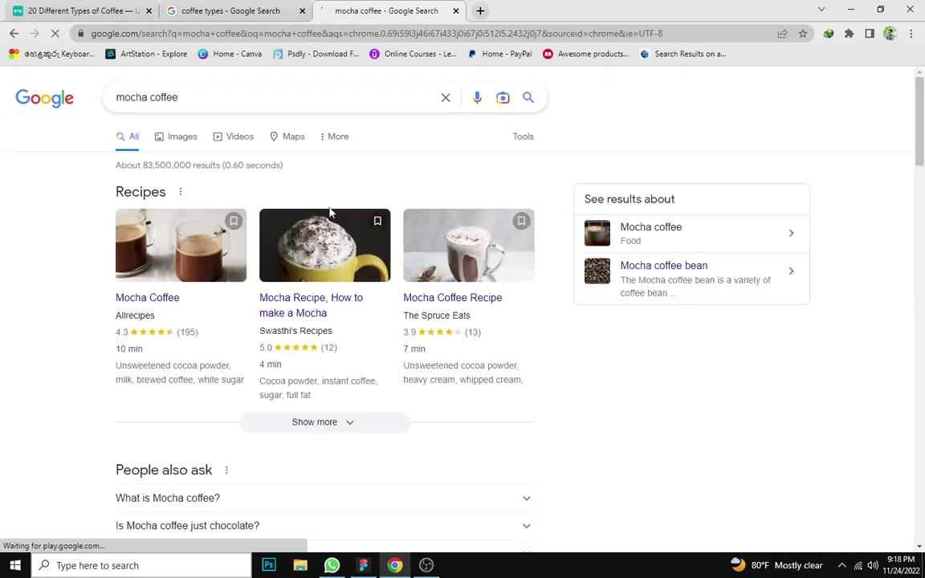
left_click(183, 140)
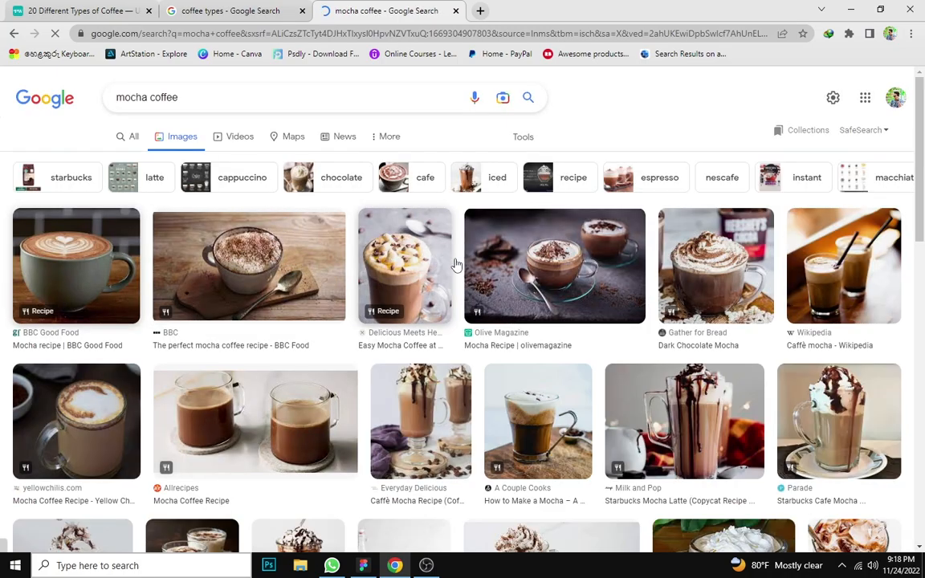
Step: Copy the Wikipedia caffè mocha photo and paste it in Figma as the fill of the Home Page's second Popular card
right_click(853, 251)
left_click(844, 264)
left_click(541, 6)
right_click(468, 309)
left_click(495, 350)
left_click(364, 567)
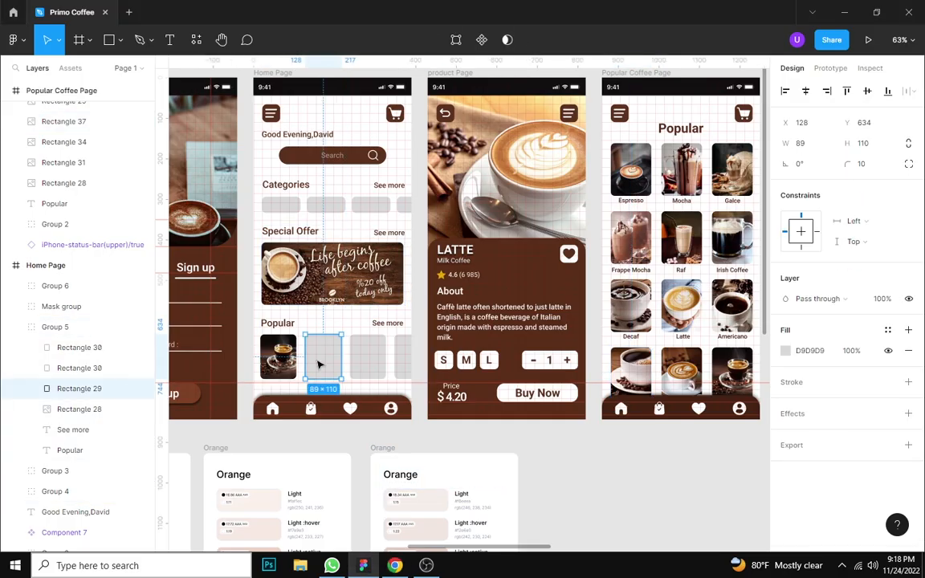
key("ctrl+v")
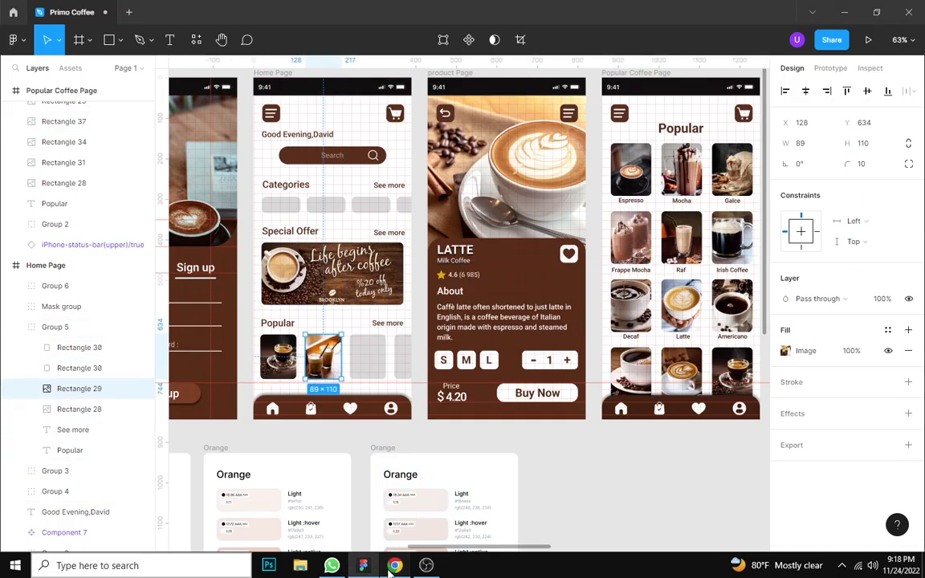
Step: Copy the BBC Good Food mocha photo from Chrome and paste it as the fill of the Home Page's third Popular card
key("alt+Tab")
left_click(386, 11)
right_click(685, 277)
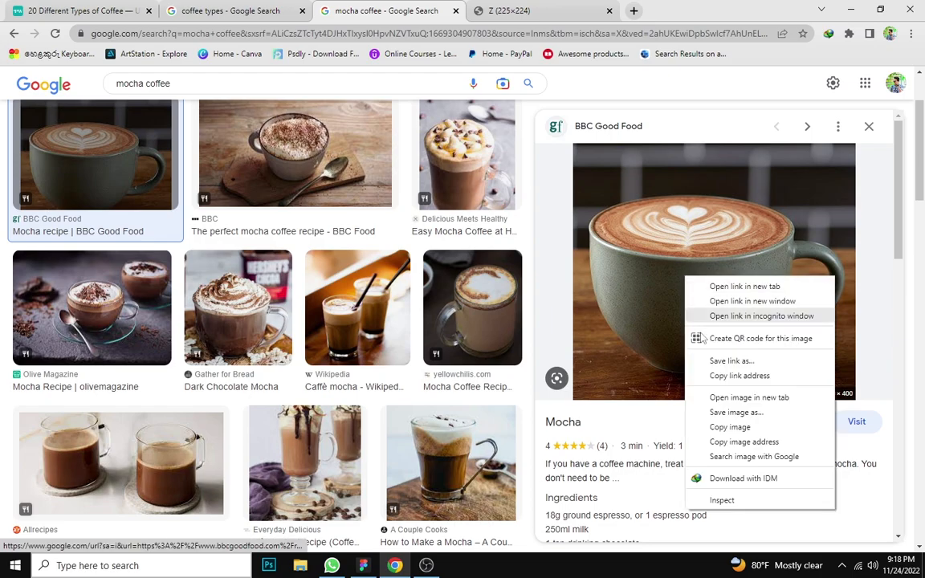
left_click(727, 428)
key("alt+Tab")
left_click(368, 366)
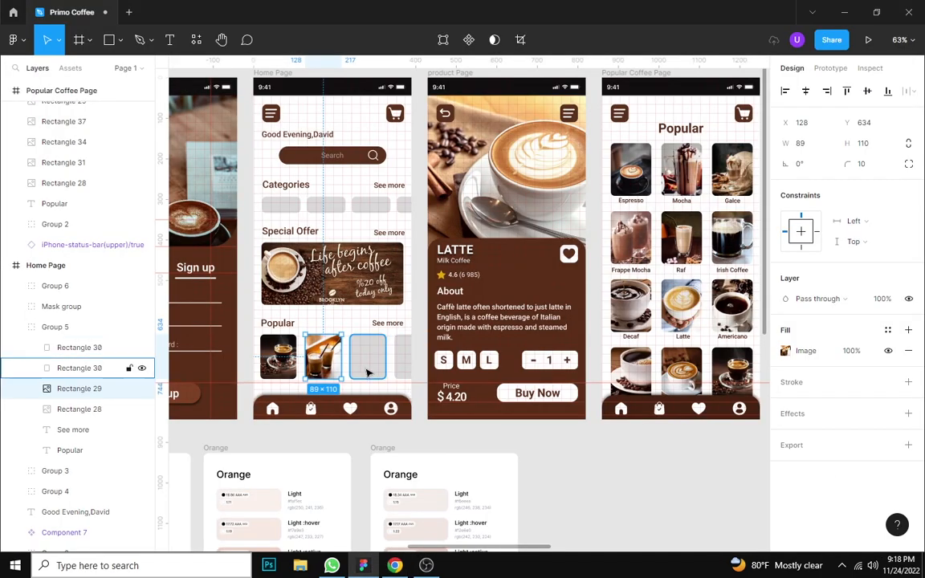
key("ctrl+v")
scroll(367, 371, "up", 5)
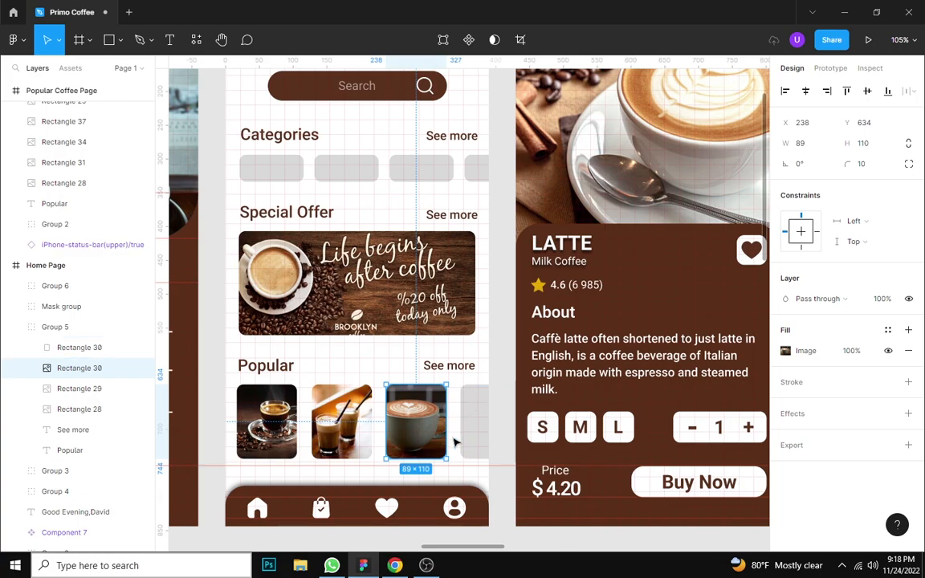
Step: Copy the Parade Starbucks café mocha photo from Chrome and paste it in Figma as the fill of the Home Page's fourth Popular card
left_click(476, 428)
key("alt+Tab")
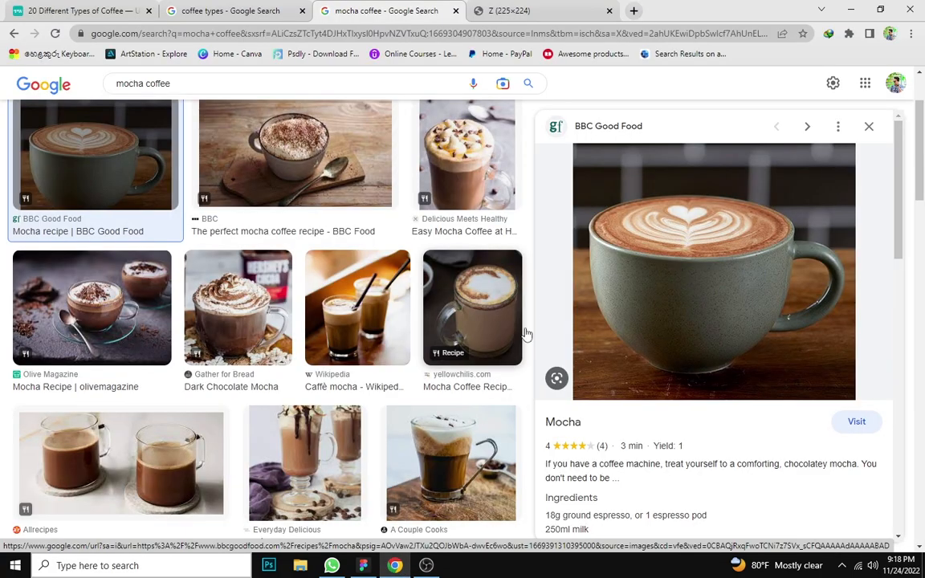
scroll(482, 337, "down", 4)
left_click(228, 298)
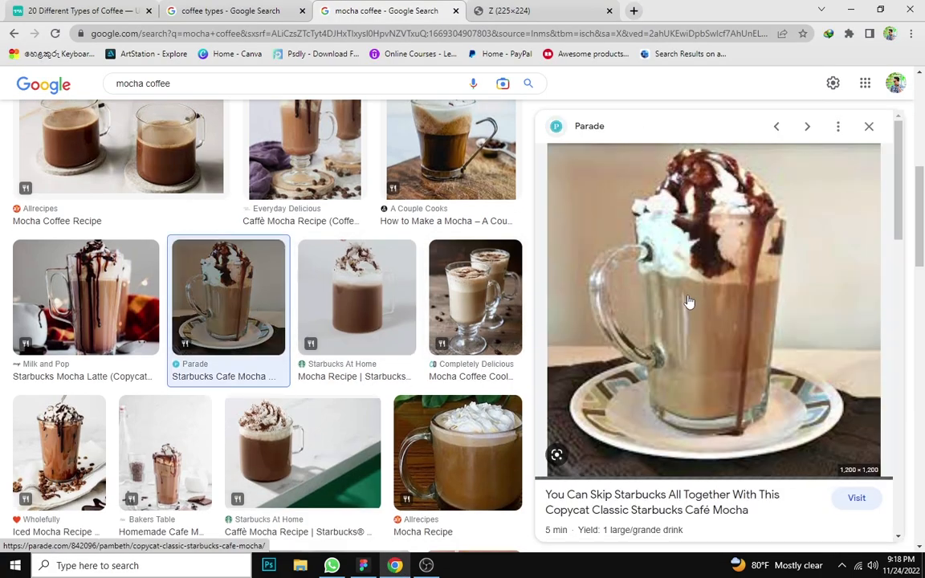
right_click(688, 299)
left_click(715, 446)
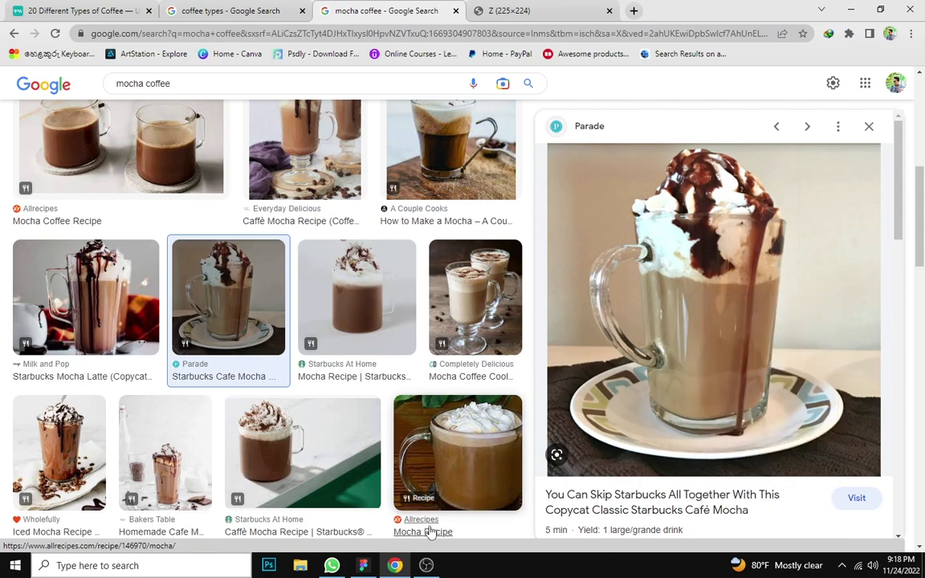
key("alt+Tab")
key("ctrl+v")
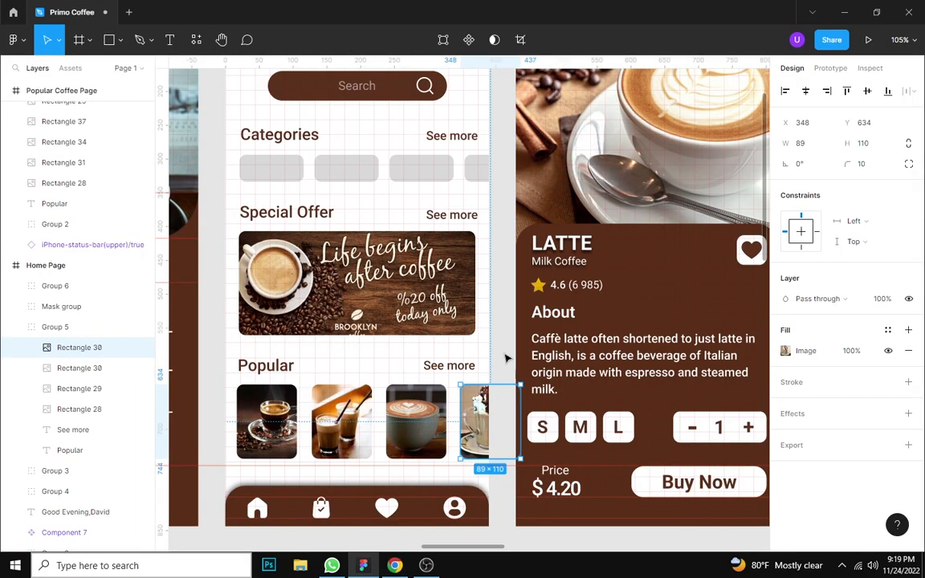
left_click(507, 359)
Step: Recolor the Home Page search bar's brown background to the dark brown 3A1F11 from the document colors
left_click_drag(500, 320, 795, 226)
scroll(583, 241, "down", 3)
left_click_drag(417, 296, 466, 385)
left_click_drag(627, 191, 430, 304)
scroll(429, 304, "up", 4)
left_click(438, 262)
scroll(437, 263, "down", 5)
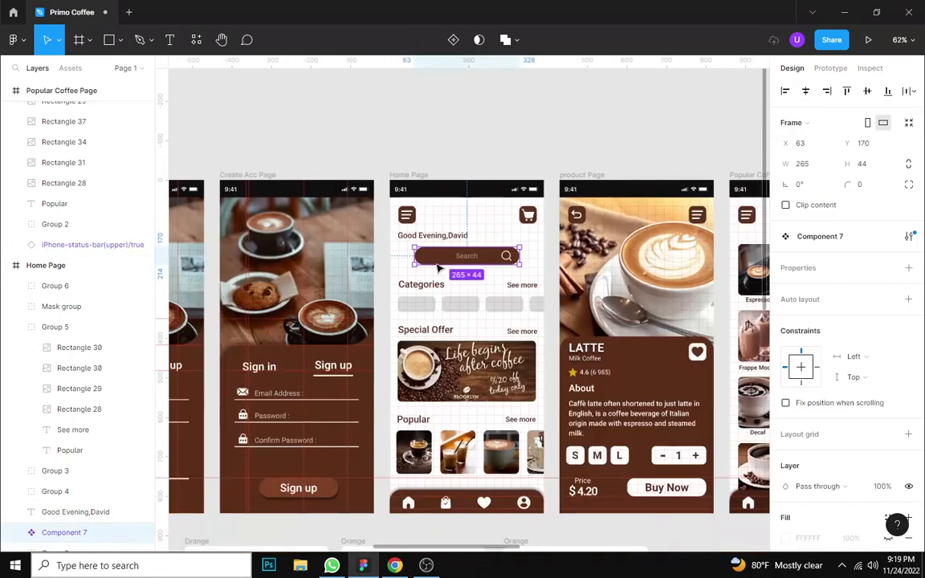
scroll(438, 262, "down", 5)
scroll(811, 450, "down", 3)
left_click(785, 420)
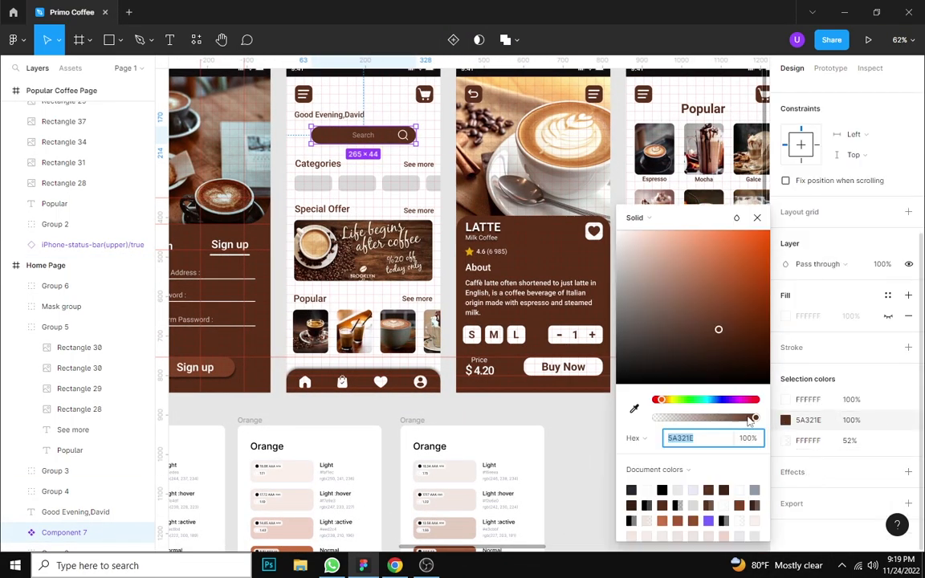
left_click(633, 505)
scroll(427, 253, "up", 5)
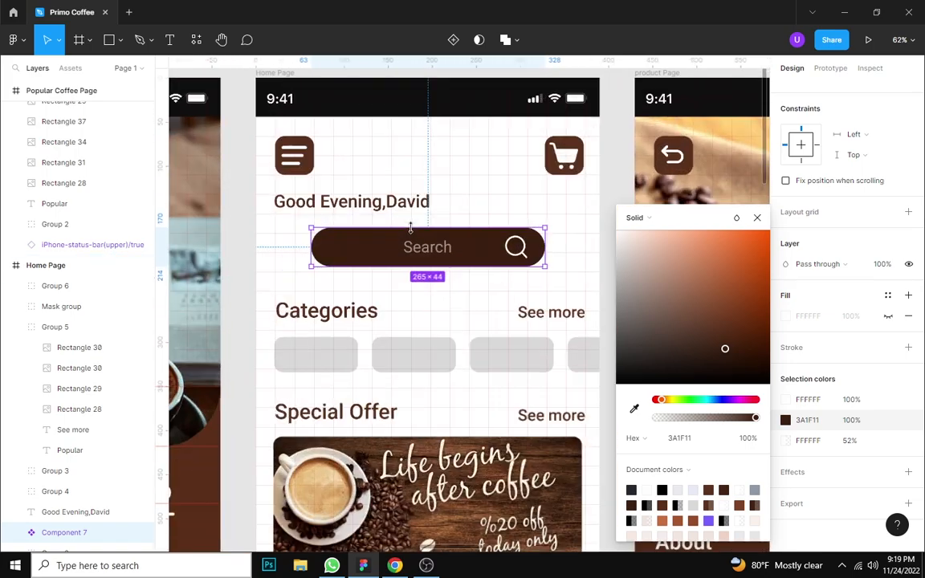
left_click(462, 211)
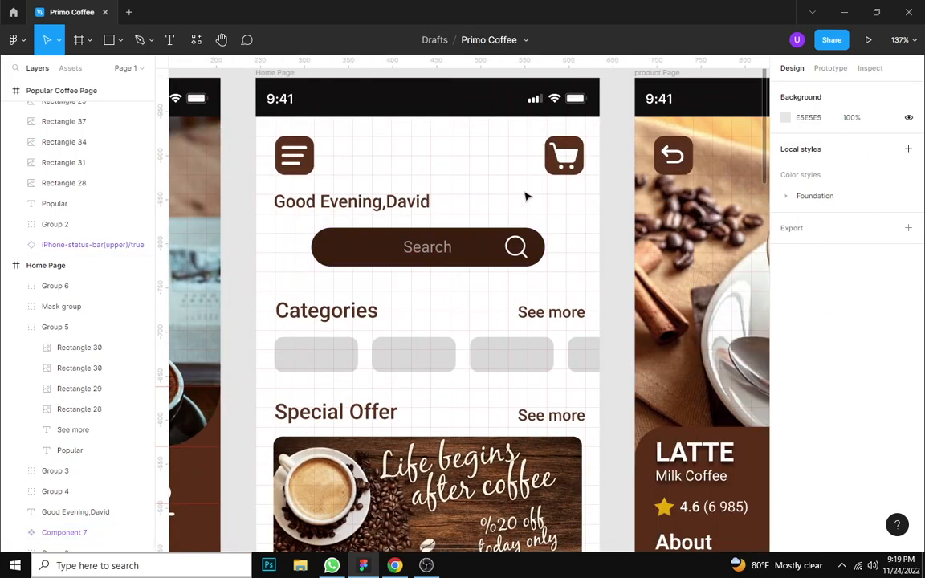
Step: Set the fill of the Home Page navigation bar's background by sampling the brown at the product page's lower edge
scroll(596, 289, "down", 4)
left_click_drag(596, 289, 584, 146)
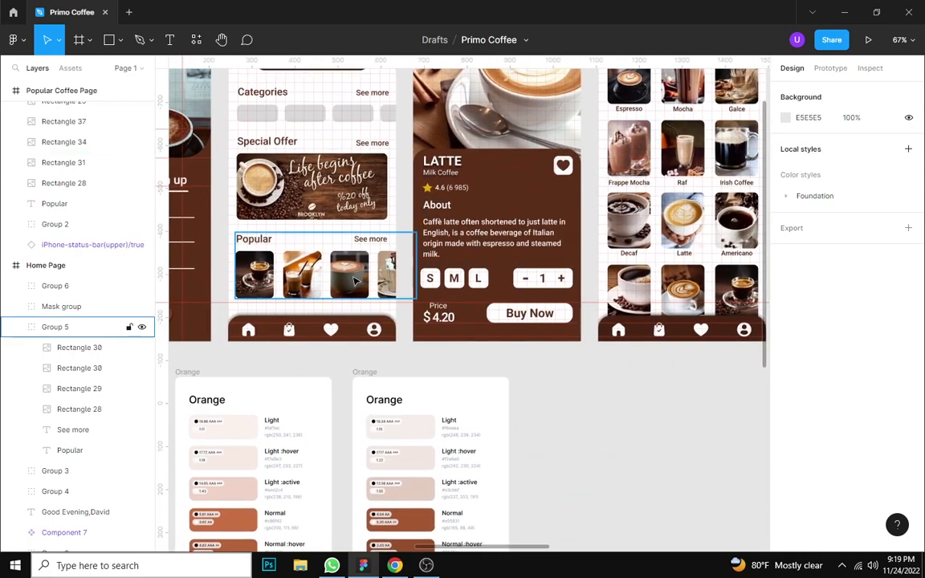
left_click(311, 328)
left_click(310, 334)
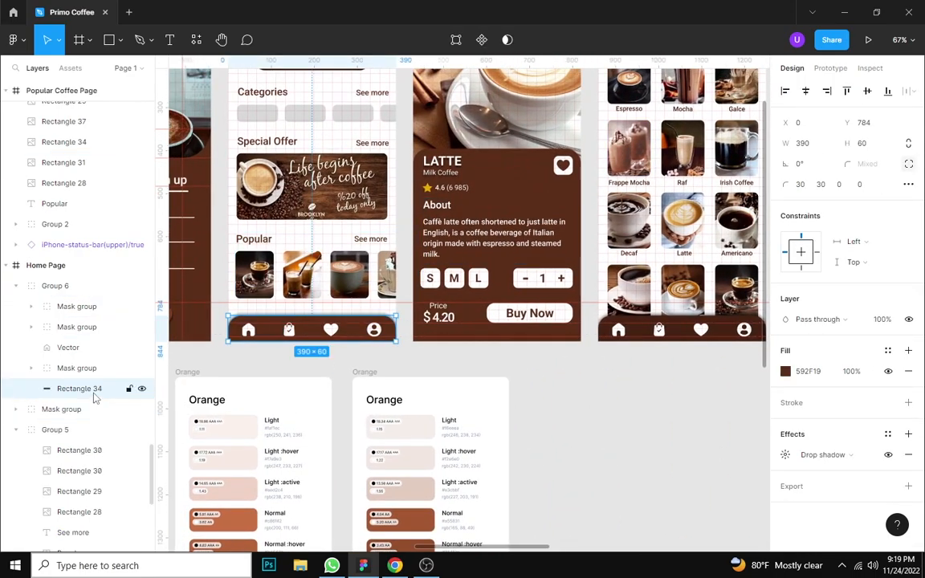
left_click(786, 371)
left_click(634, 408)
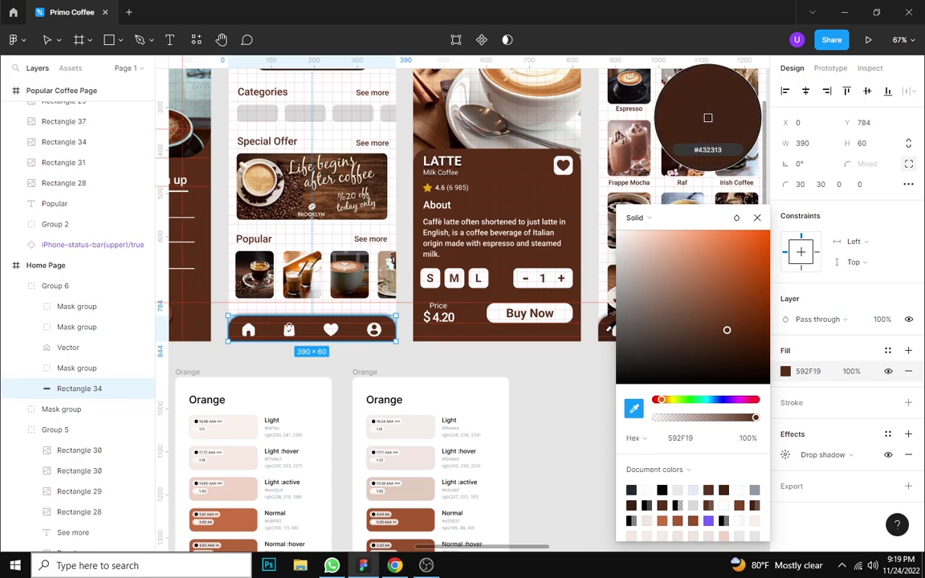
left_click(576, 339)
left_click(756, 219)
left_click(507, 389)
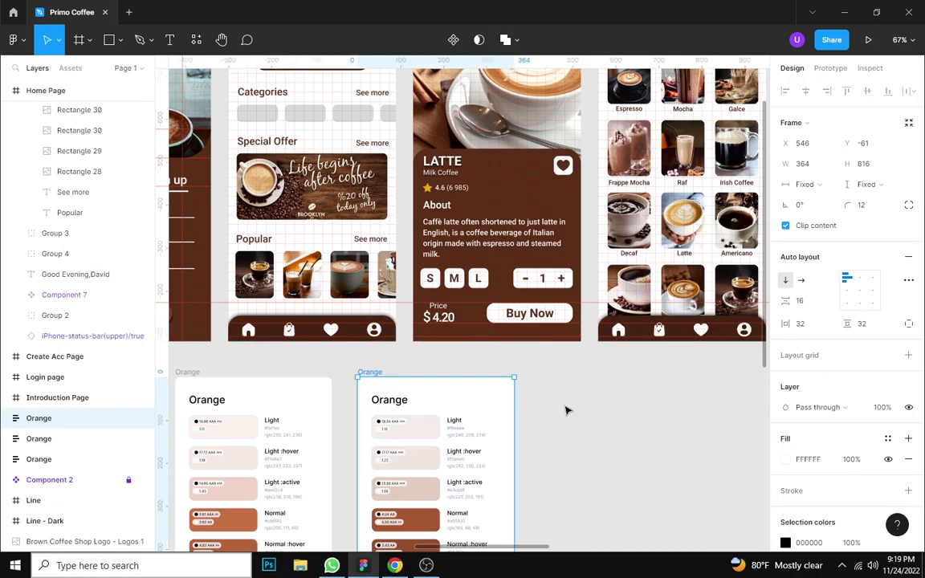